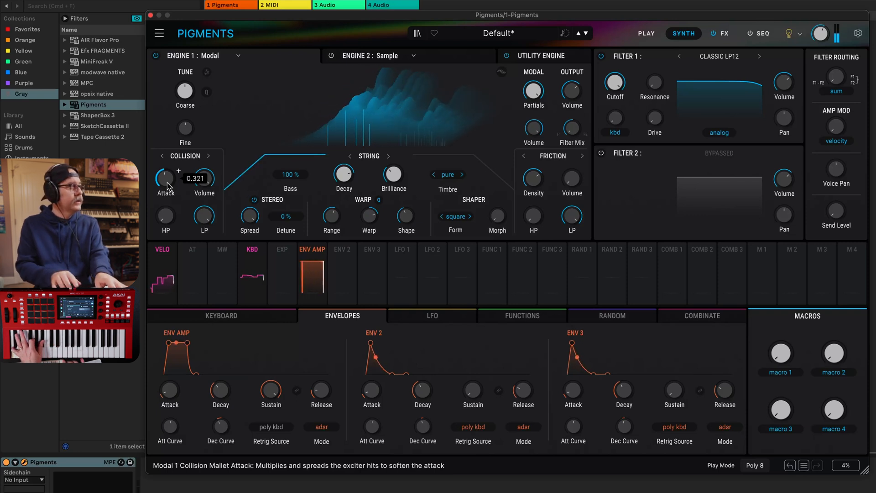
# - Lower the Collision exciter's Attack to about 0.039 and slightly raise its high-pass filter
pyautogui.moveTo(167, 183); pyautogui.dragTo(168, 204)
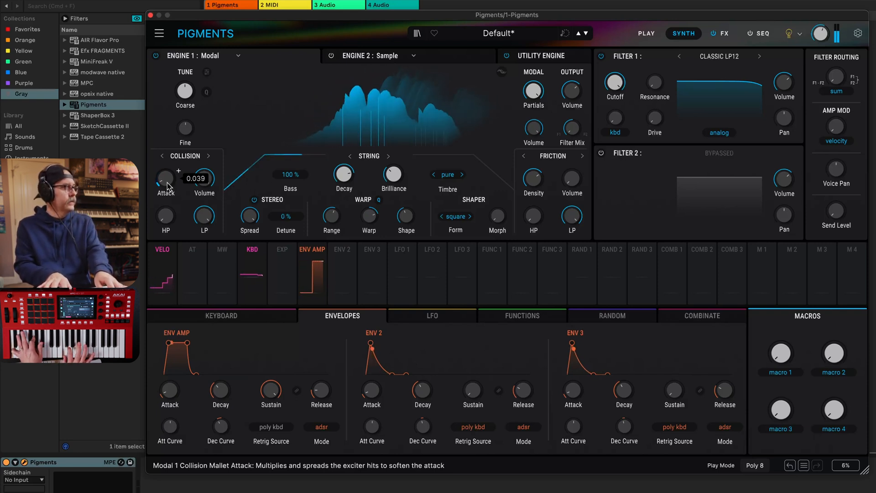
pyautogui.moveTo(167, 220); pyautogui.dragTo(167, 214)
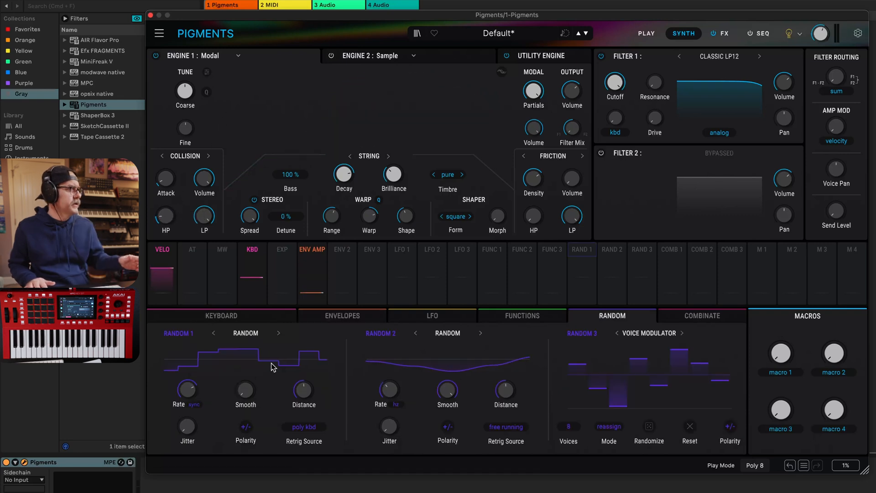
# - Configure Random 1 with increased Smooth, 20% Distance, an unsynced Rate of about 8.76 Hz and a Free Running retrigger source
pyautogui.moveTo(245, 390); pyautogui.dragTo(246, 379)
pyautogui.moveTo(303, 390)
pyautogui.mouseDown()
pyautogui.moveTo(304, 379)
pyautogui.moveTo(304, 392)
pyautogui.moveTo(316, 383)
pyautogui.mouseUp()
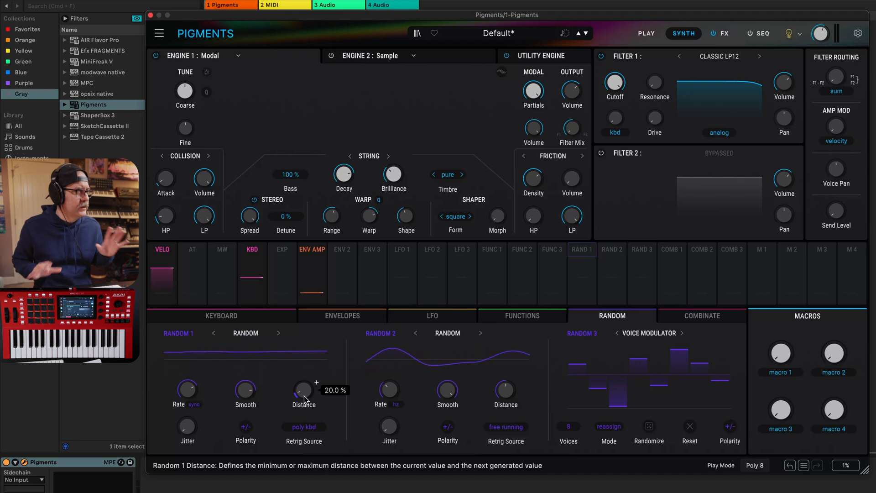
pyautogui.click(194, 405)
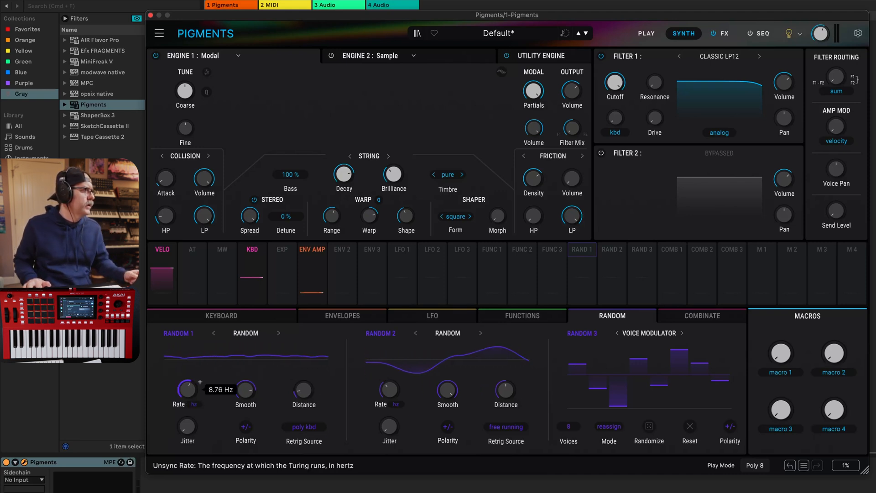
pyautogui.click(304, 427)
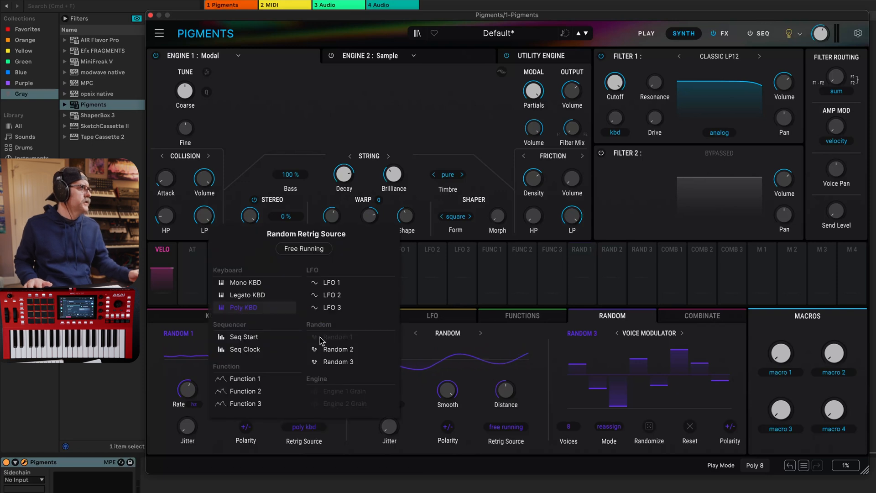
pyautogui.click(305, 249)
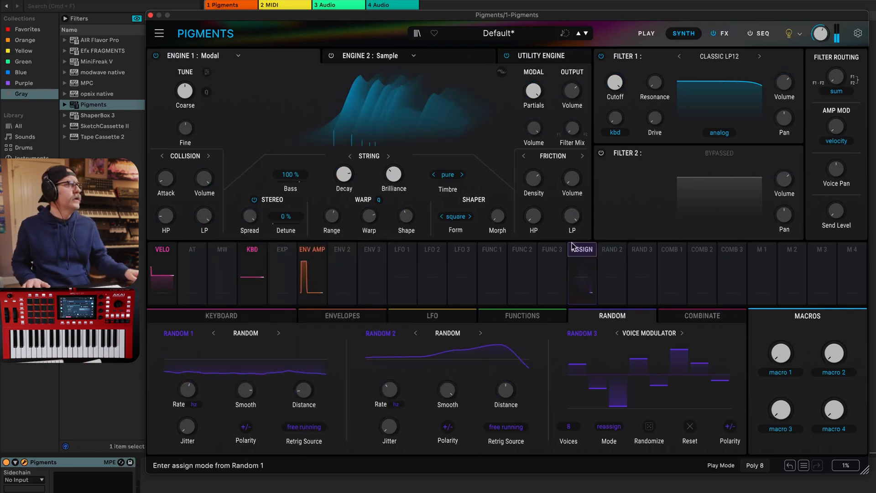
# - Assign Random 1 to Engine 1's Fine tuning with a modulation amount of 0.06
pyautogui.click(586, 254)
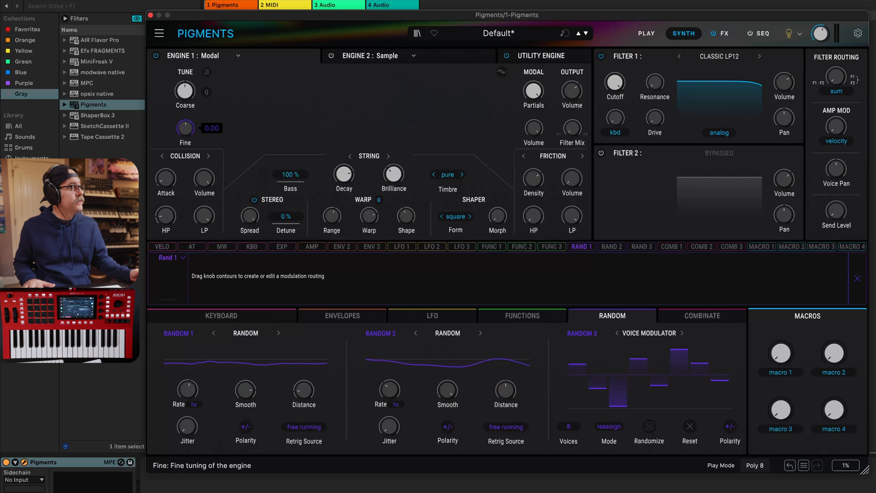
pyautogui.moveTo(186, 129); pyautogui.dragTo(185, 127)
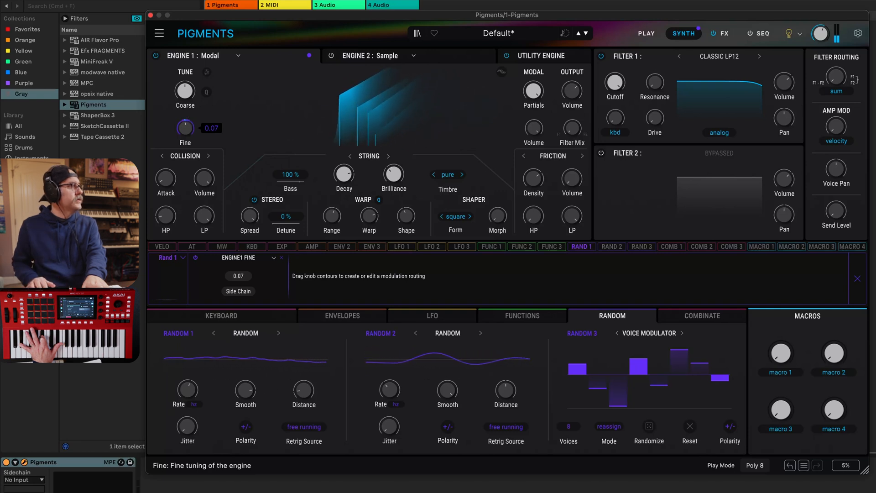
pyautogui.moveTo(192, 120); pyautogui.dragTo(192, 119)
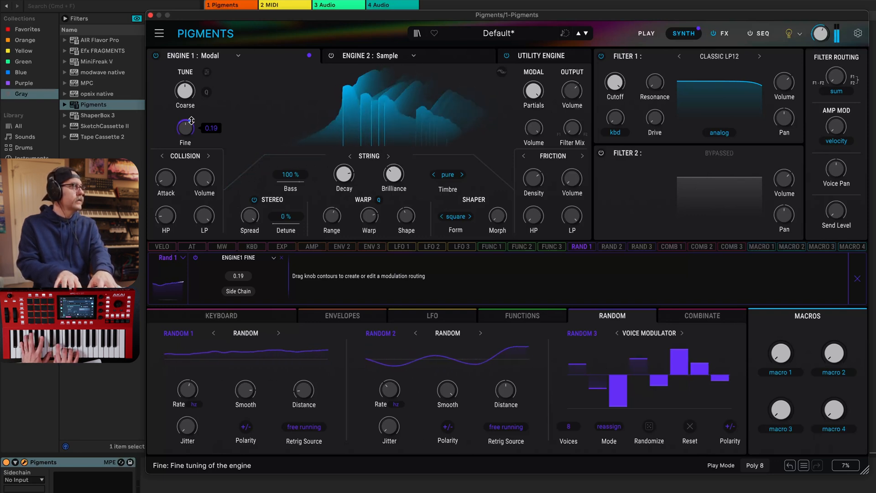
pyautogui.moveTo(193, 123); pyautogui.dragTo(194, 122)
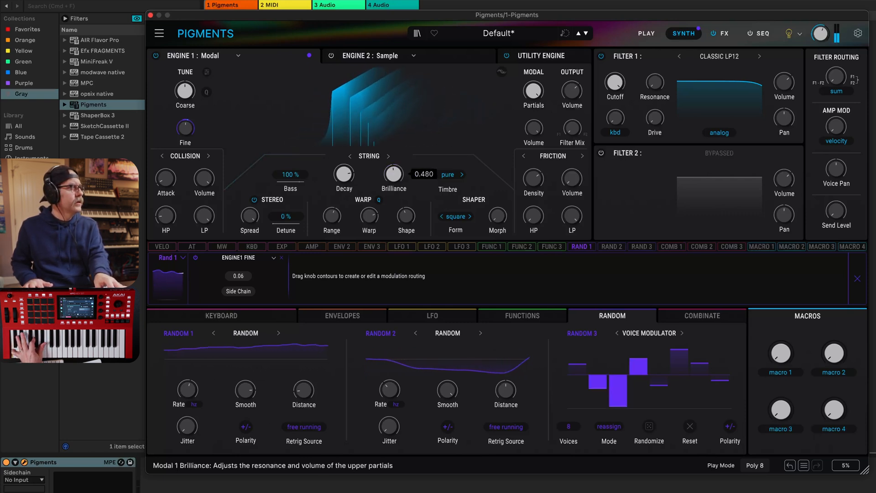
# - Lower the String Brilliance to about 0.336 and modulate it from Random 1 by 0.14
pyautogui.moveTo(394, 174); pyautogui.dragTo(394, 206)
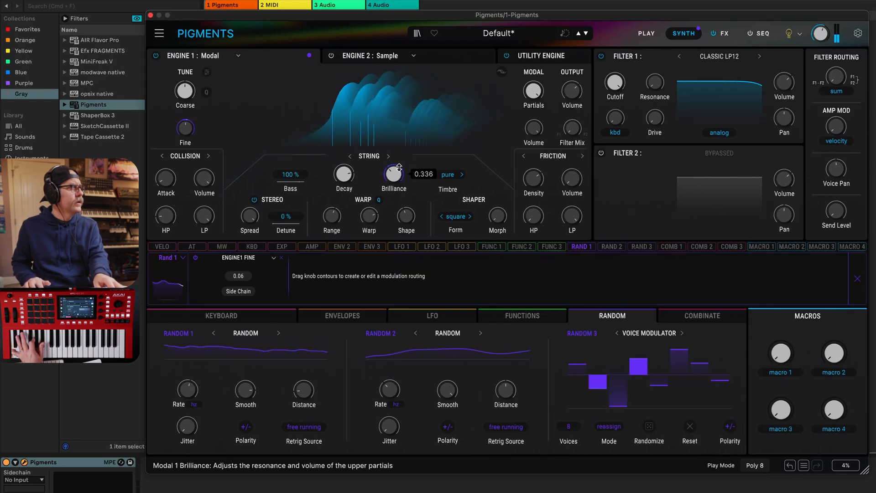
pyautogui.moveTo(394, 174); pyautogui.dragTo(394, 171)
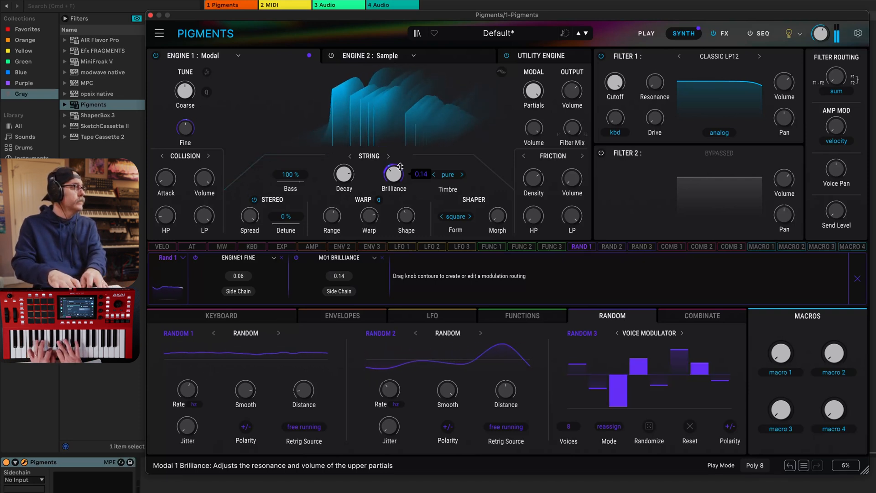
# - Try a strongly negative Warp amount, reset it to default, and modulate it from Random 1 by 0.16
pyautogui.moveTo(369, 215); pyautogui.dragTo(370, 253)
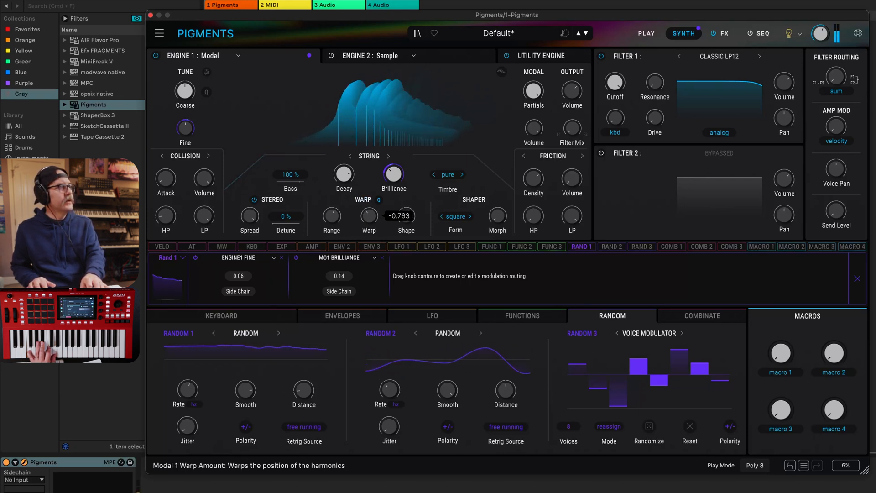
pyautogui.doubleClick(369, 216)
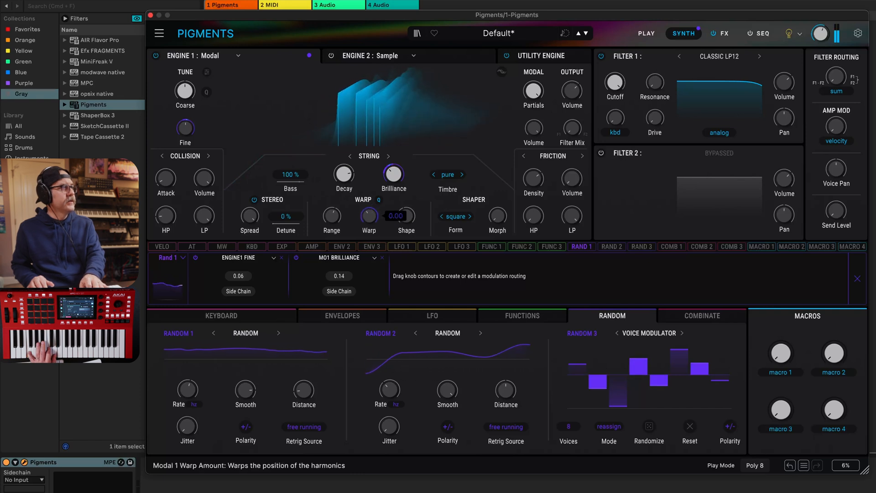
pyautogui.moveTo(369, 208); pyautogui.dragTo(370, 201)
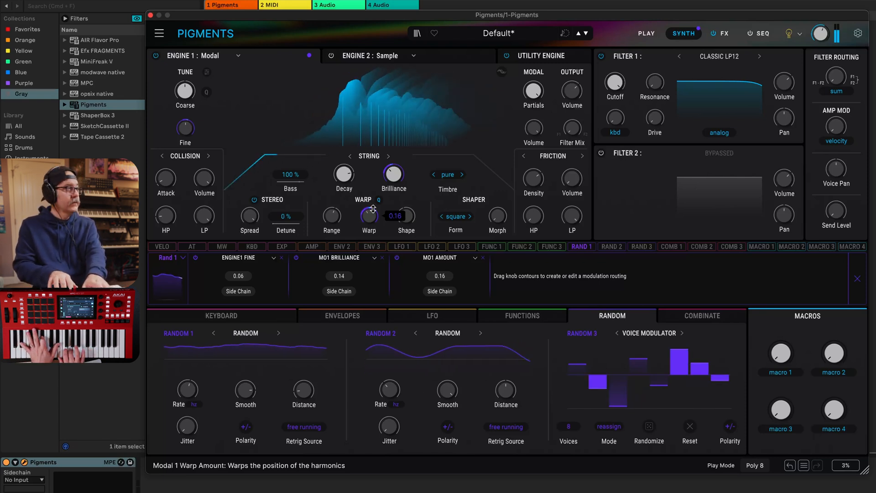
# - Lengthen the release stage of the amp envelope
pyautogui.click(342, 319)
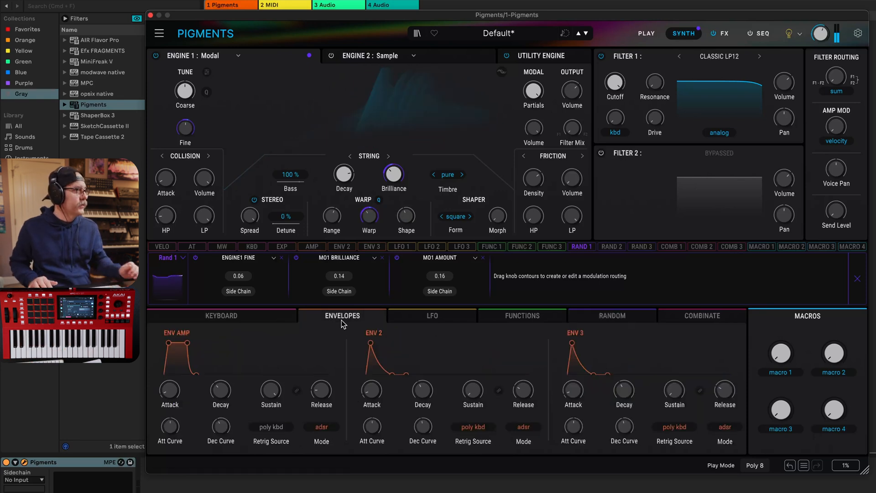
pyautogui.moveTo(198, 372); pyautogui.dragTo(207, 371)
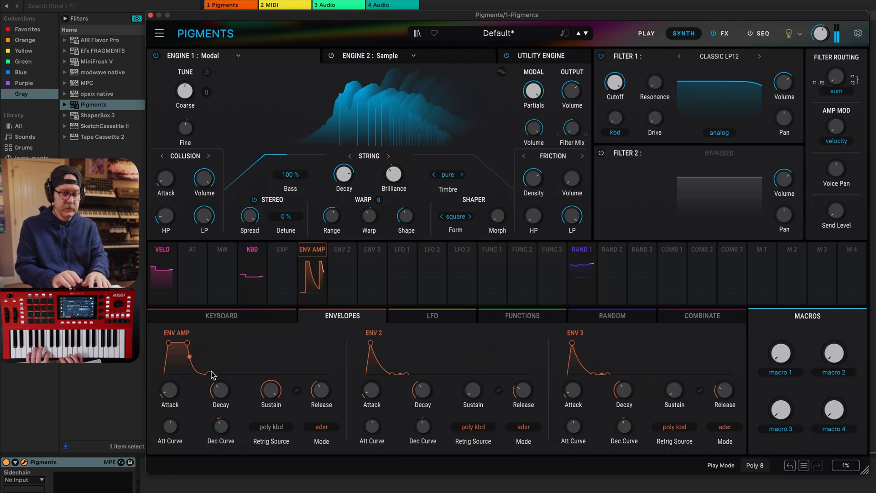
pyautogui.moveTo(212, 371); pyautogui.dragTo(224, 373)
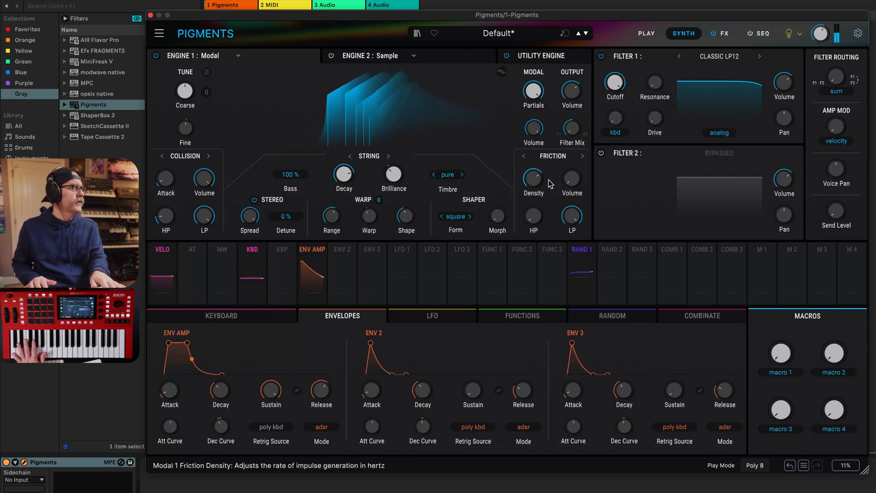
# - Set the Friction exciter's Volume to about -2.68 dB and its Density to about 3.08 Hz
pyautogui.moveTo(538, 180); pyautogui.dragTo(538, 210)
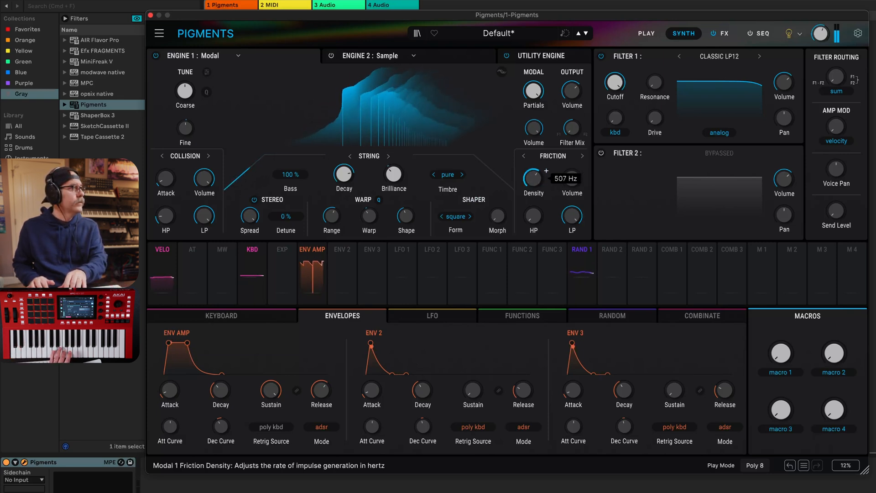
pyautogui.moveTo(585, 171)
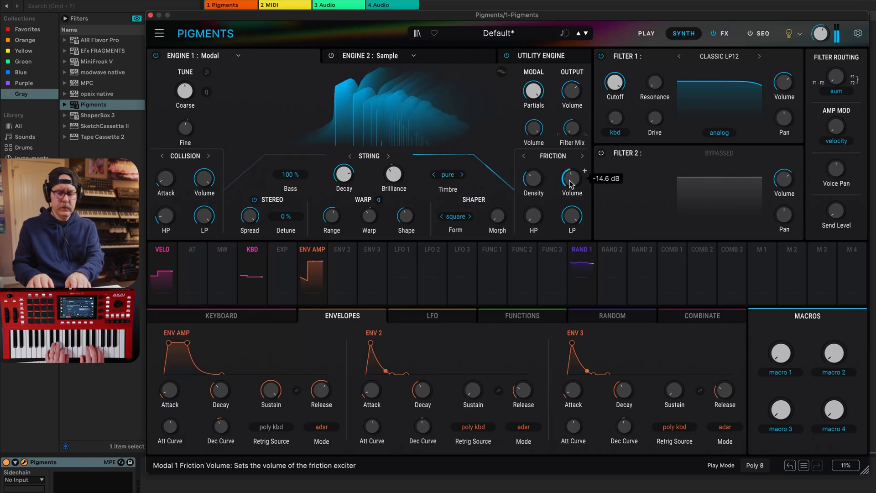
pyautogui.moveTo(571, 184); pyautogui.dragTo(571, 169)
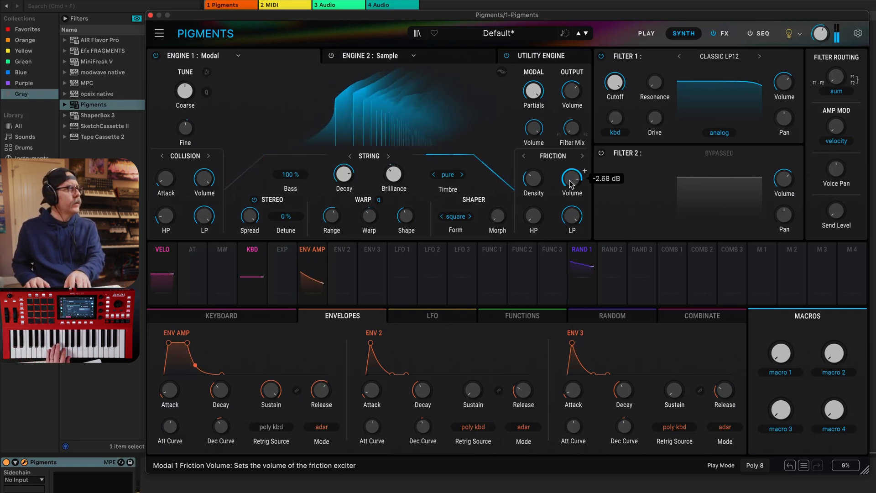
pyautogui.moveTo(530, 184); pyautogui.dragTo(530, 167)
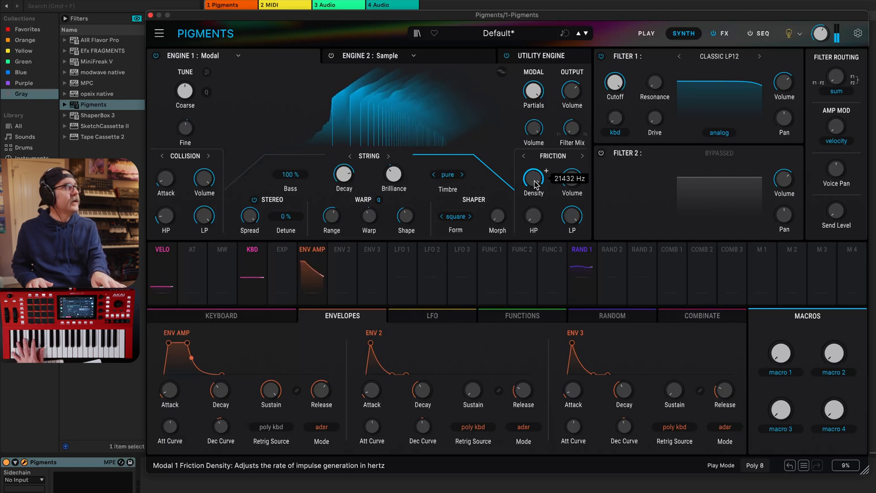
pyautogui.doubleClick(535, 181)
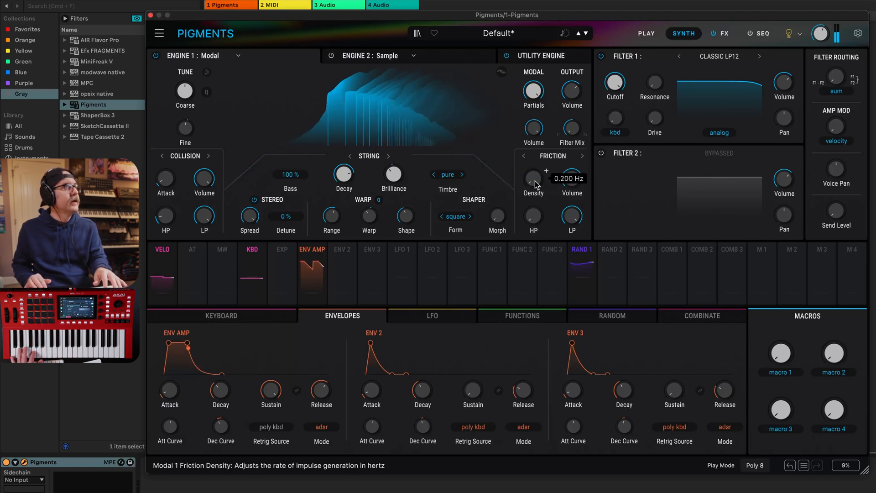
pyautogui.moveTo(534, 179); pyautogui.dragTo(535, 157)
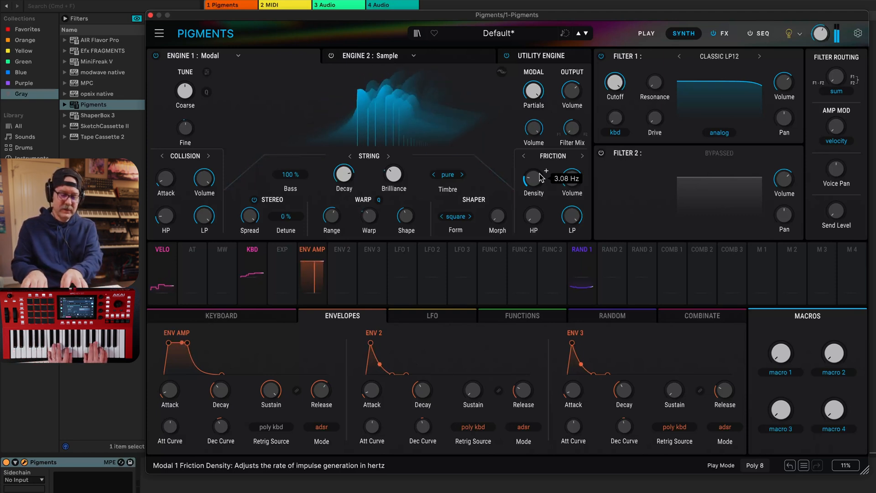
# - Switch LFO 1 to the stepped random waveform and increase its smoothing
pyautogui.click(422, 320)
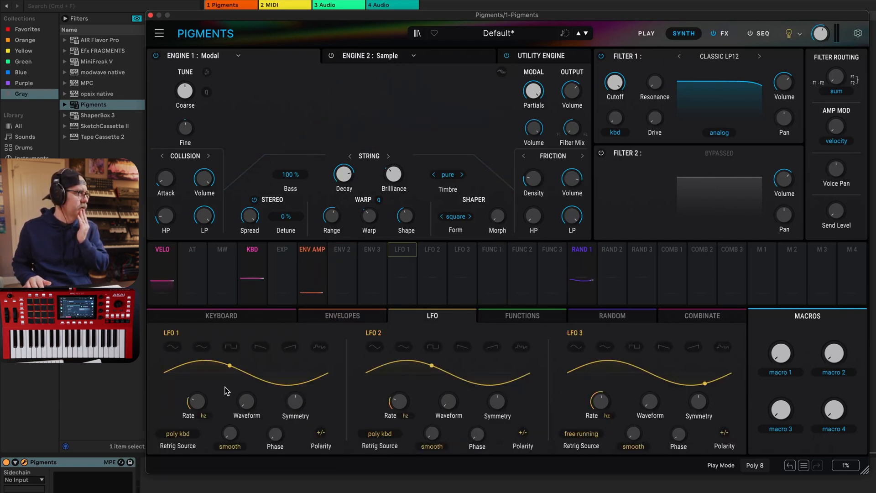
pyautogui.click(323, 349)
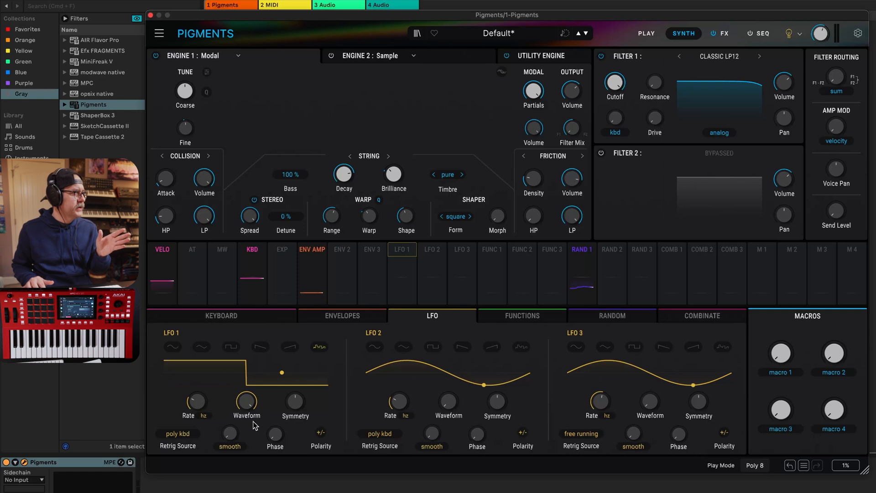
pyautogui.moveTo(230, 434); pyautogui.dragTo(241, 427)
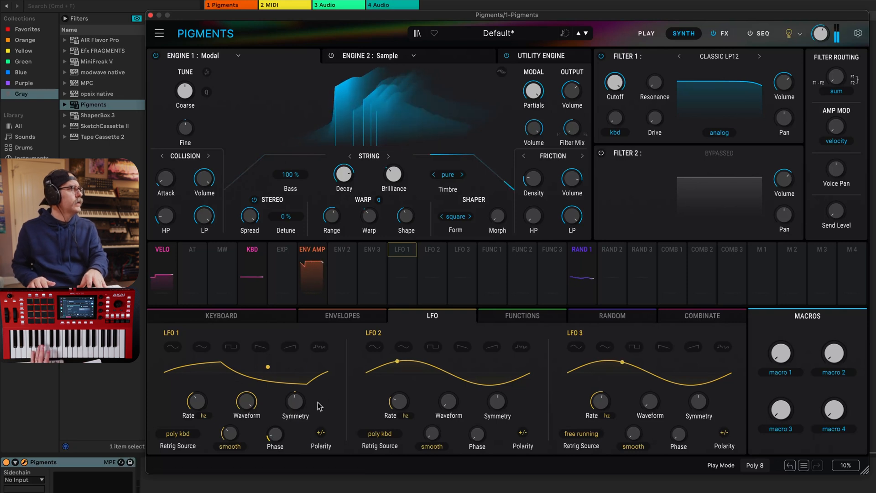
# - Assign LFO 2 to the Friction Density with a modulation amount of 0.28
pyautogui.click(436, 255)
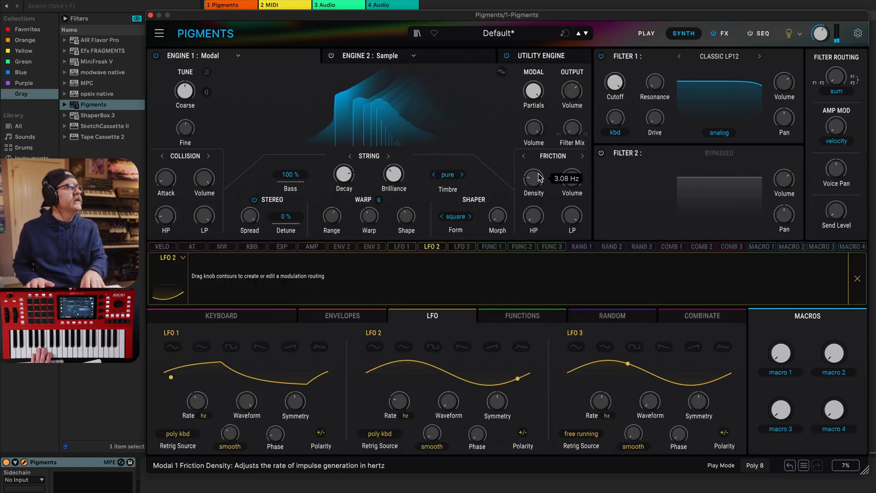
pyautogui.moveTo(539, 176); pyautogui.dragTo(539, 162)
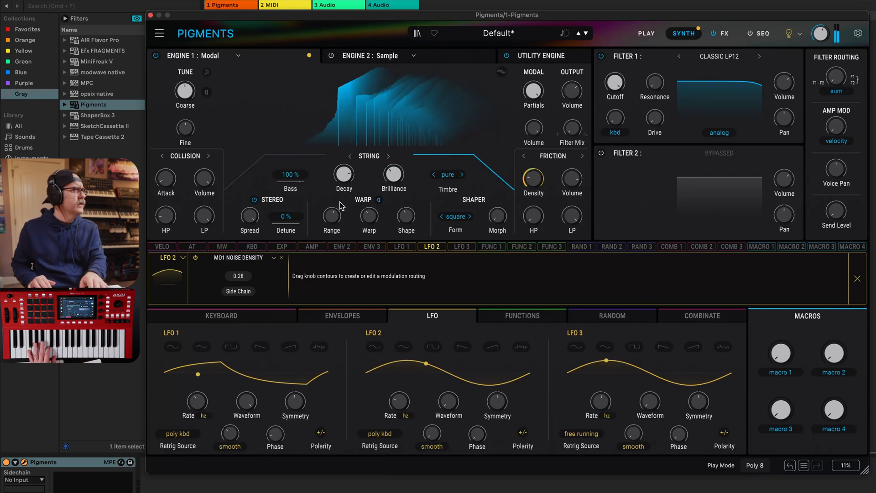
# - Audition the string resonator's pinch, nylon and bass timbres, try a higher Shaper Morph, and return the timbre to pure
pyautogui.click(463, 177)
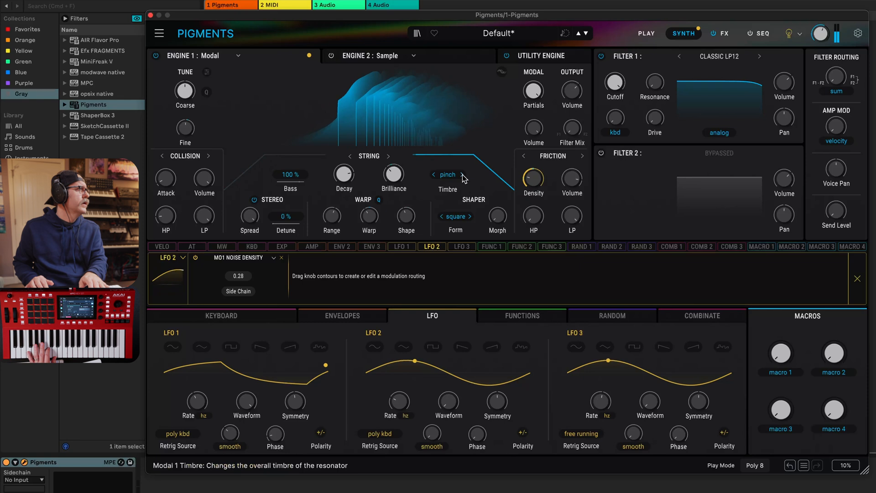
pyautogui.click(463, 176)
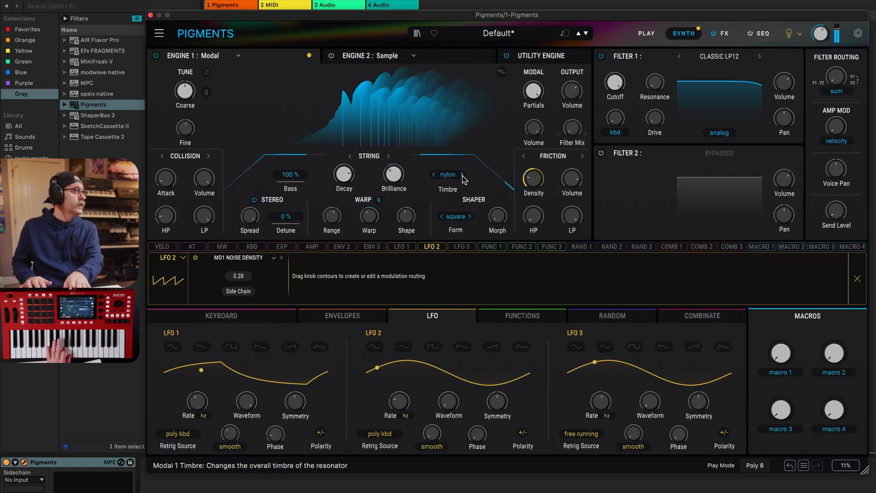
pyautogui.moveTo(496, 218); pyautogui.dragTo(495, 171)
pyautogui.click(461, 173)
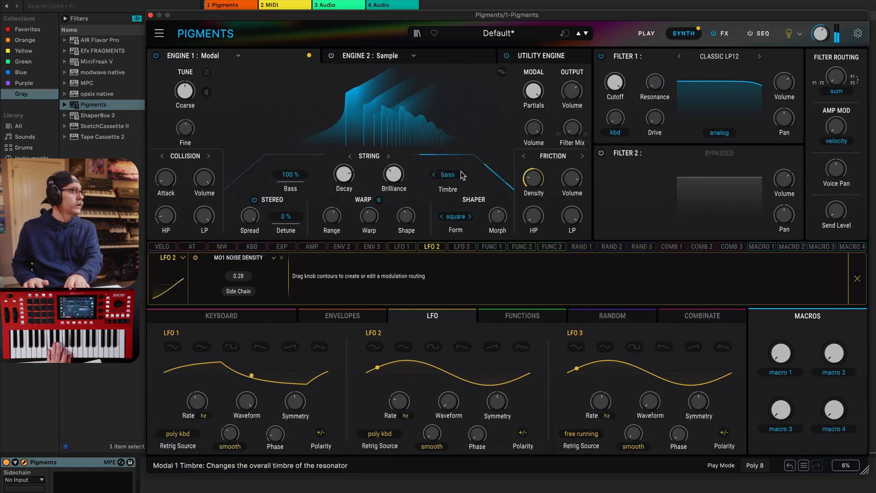
pyautogui.click(461, 174)
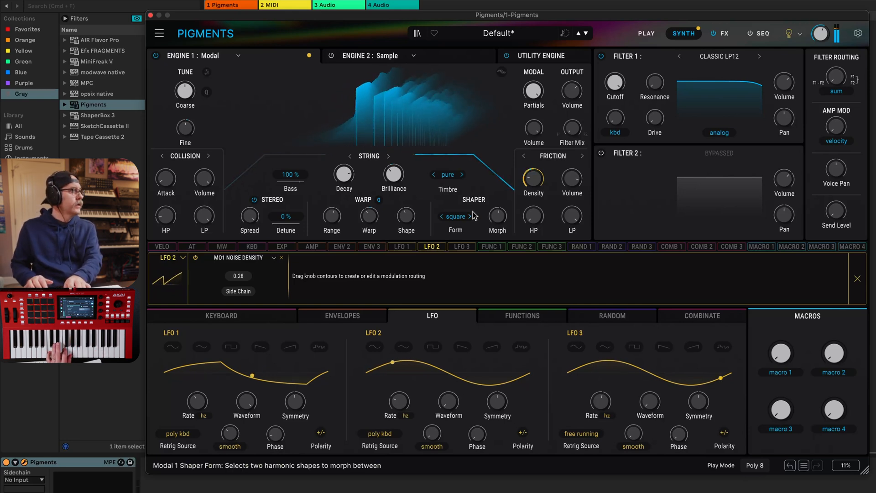
# - Set the Shaper Morph to about 0.176 and modulate it from LFO 2 by 0.18
pyautogui.moveTo(498, 216); pyautogui.dragTo(498, 259)
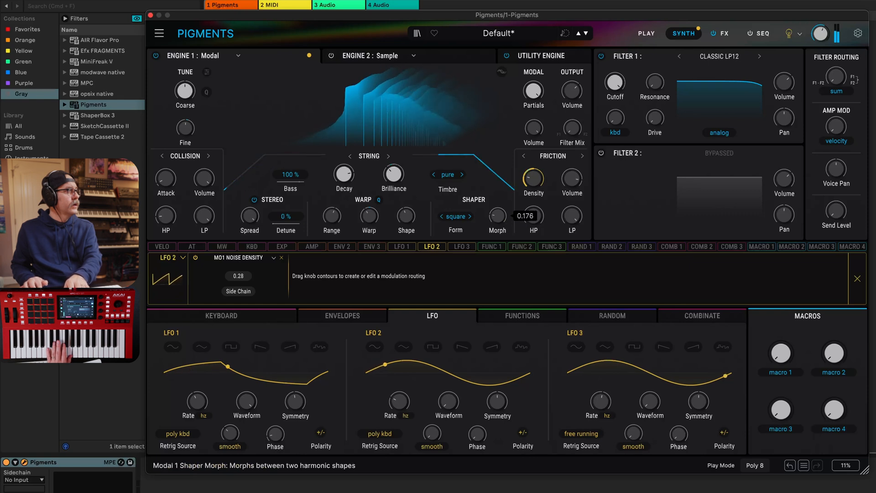
pyautogui.moveTo(498, 225); pyautogui.dragTo(497, 208)
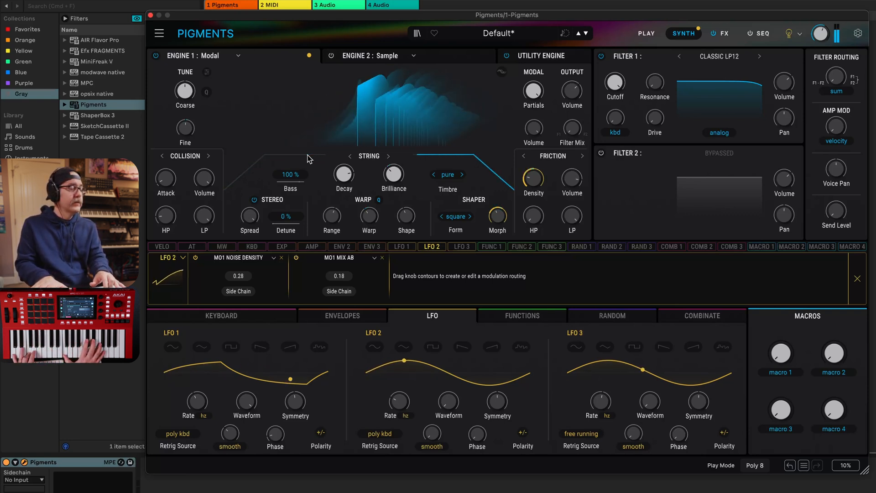
# - Modulate the Friction Density from velocity by 0.10 and the Shaper Morph from velocity by -0.25
pyautogui.click(165, 248)
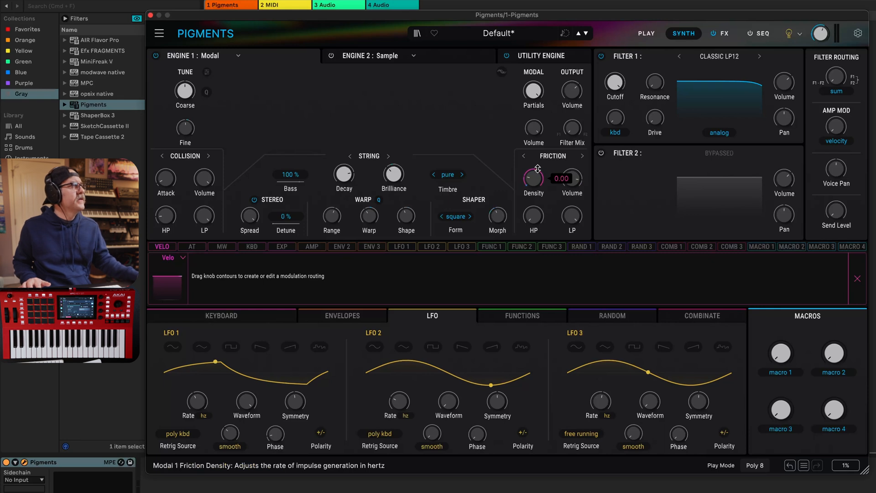
pyautogui.moveTo(530, 173); pyautogui.dragTo(529, 170)
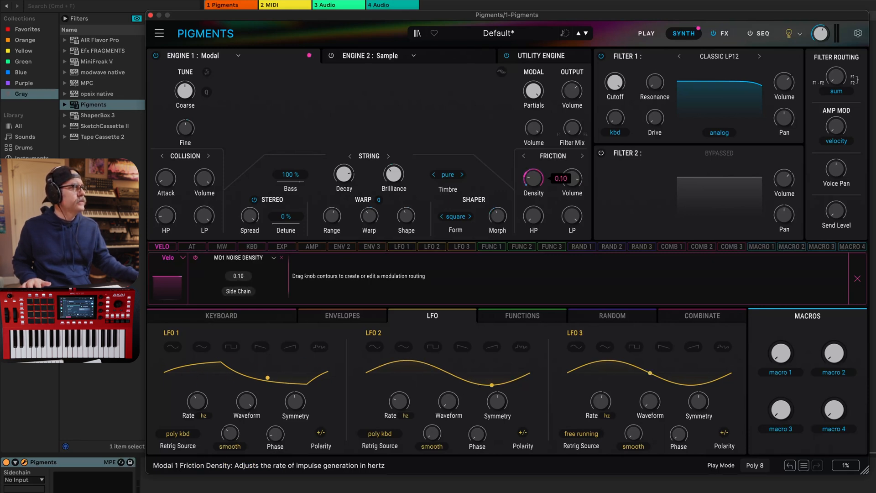
pyautogui.moveTo(501, 211); pyautogui.dragTo(501, 214)
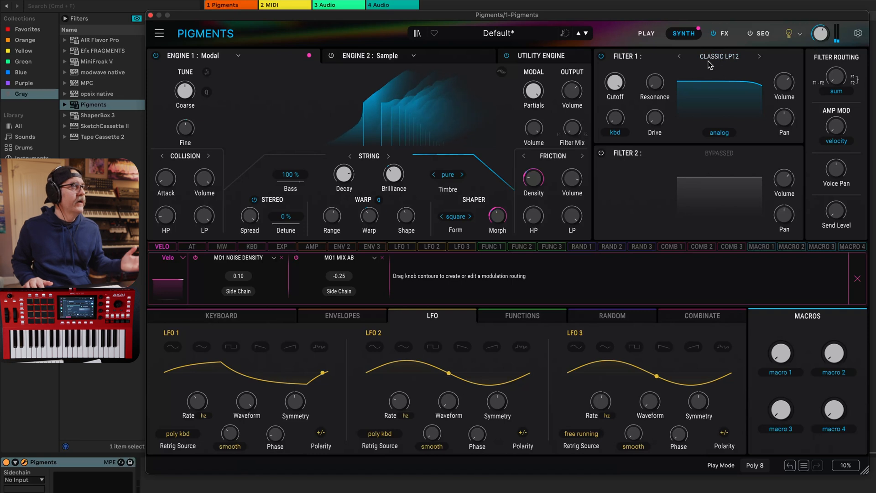
# - Switch Filter 1 to the LoFi type with 0.416 jitter, audition lower frequencies, and return its frequency to maximum
pyautogui.click(732, 57)
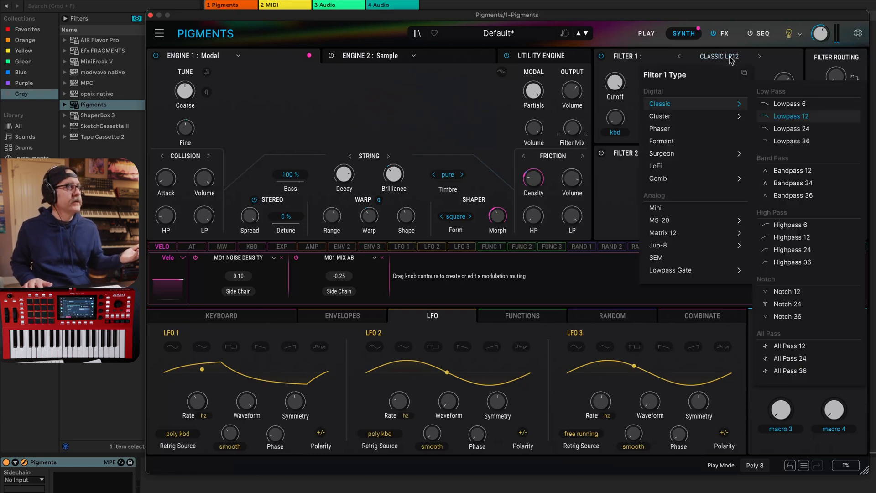
pyautogui.moveTo(663, 221)
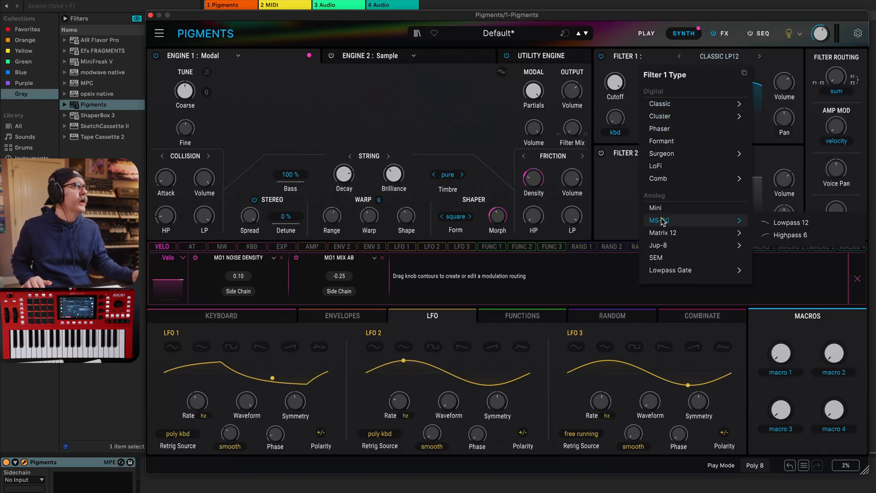
pyautogui.click(672, 166)
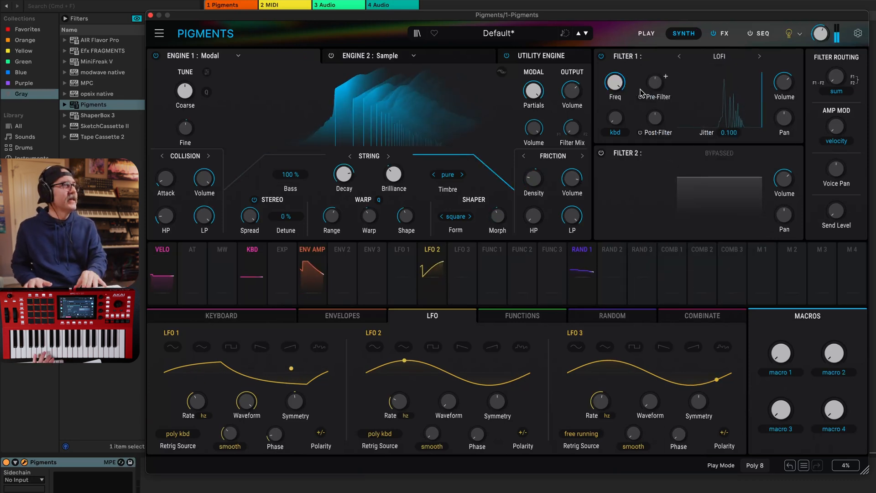
pyautogui.moveTo(618, 87)
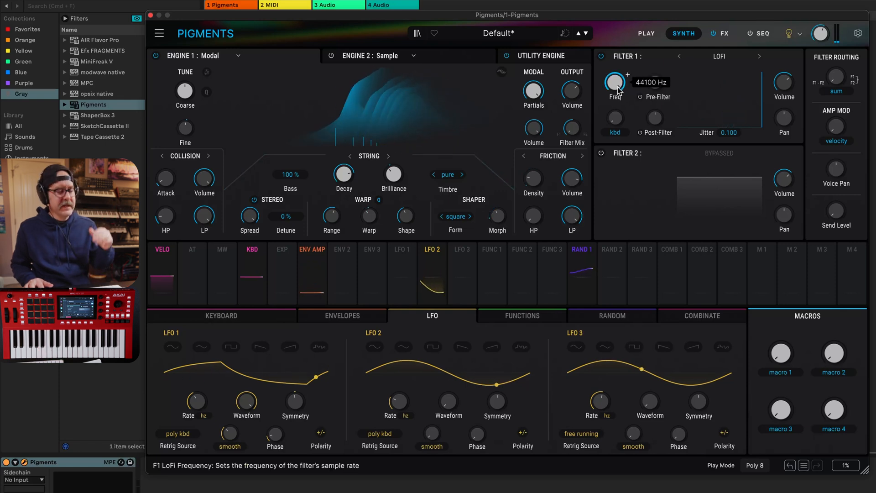
pyautogui.moveTo(618, 87); pyautogui.dragTo(618, 127)
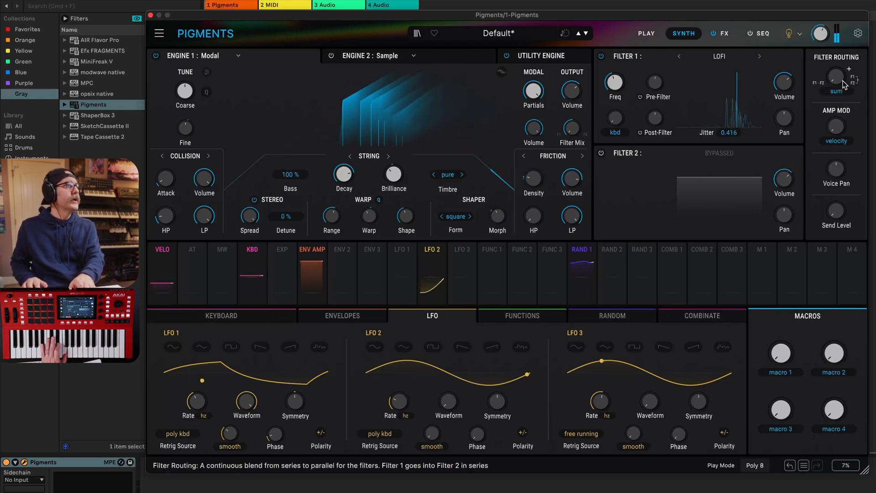
pyautogui.moveTo(841, 84)
pyautogui.moveTo(841, 83); pyautogui.dragTo(840, 68)
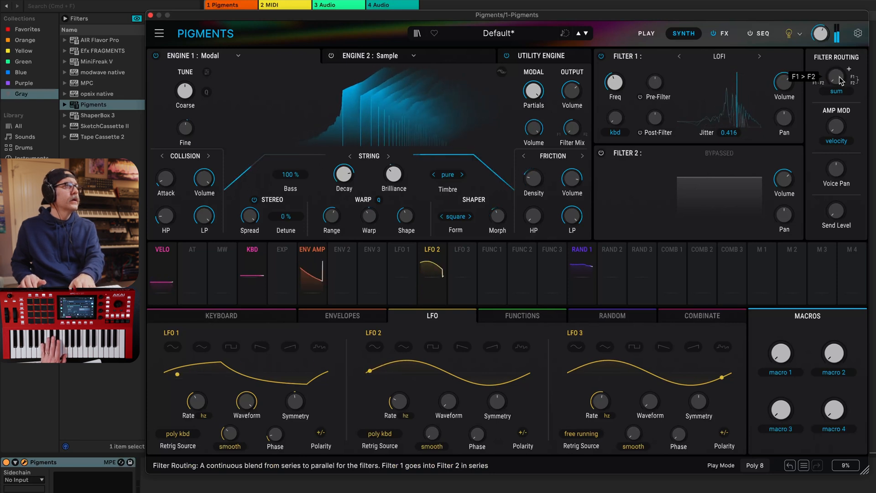
pyautogui.moveTo(606, 83); pyautogui.dragTo(606, 57)
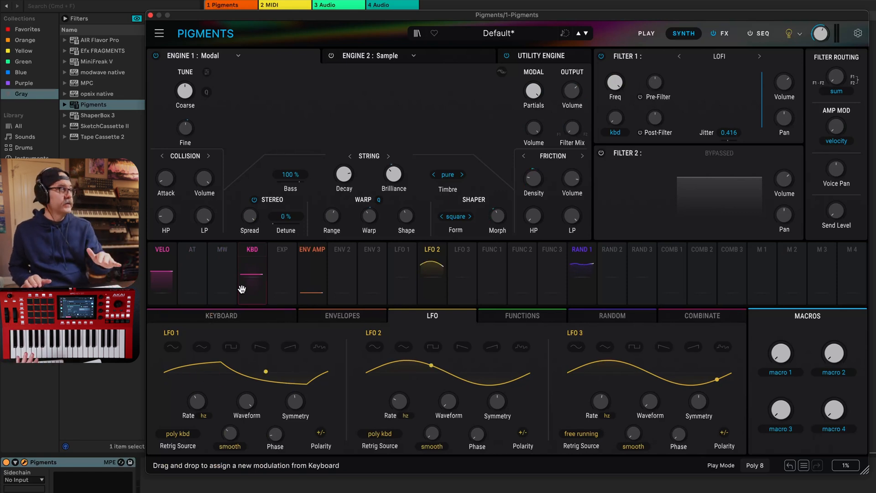
# - Assign the mod wheel to Filter 1's LoFi frequency with a modulation amount of -0.81
pyautogui.moveTo(232, 257)
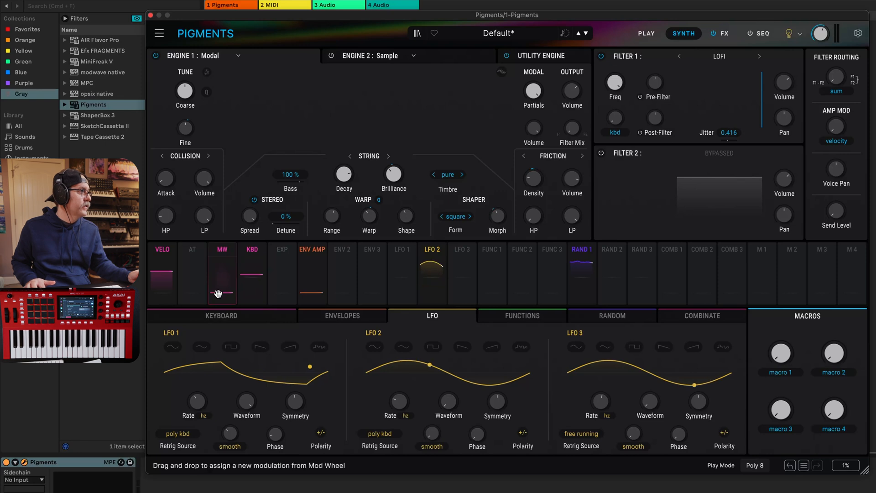
pyautogui.click(222, 251)
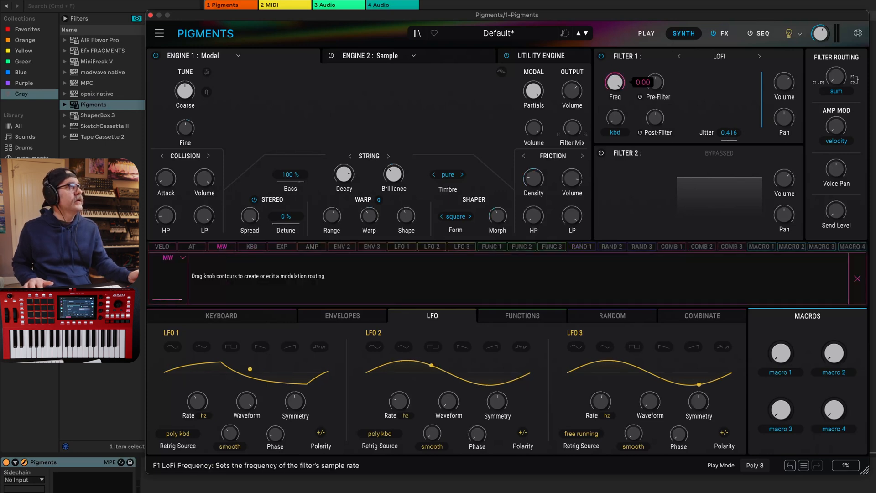
pyautogui.moveTo(615, 76); pyautogui.dragTo(615, 86)
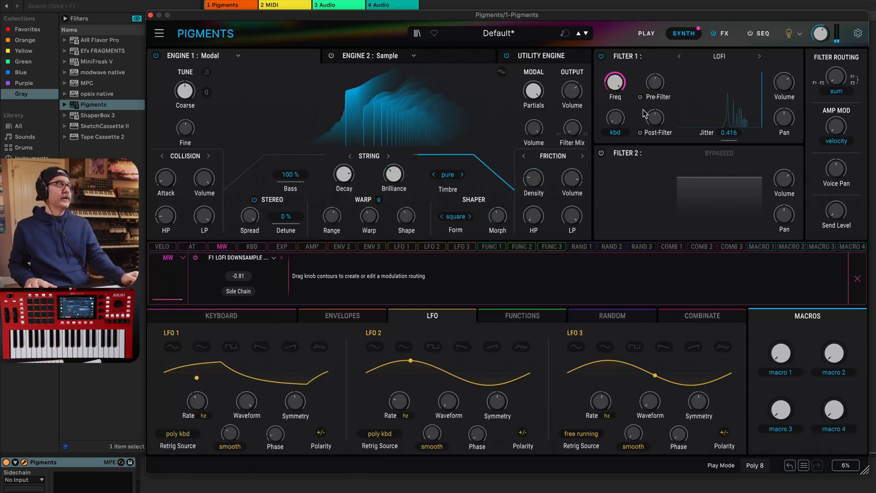
# - Enable Filter 2 and set its type to the Matrix 12 Lowpass 24
pyautogui.click(601, 153)
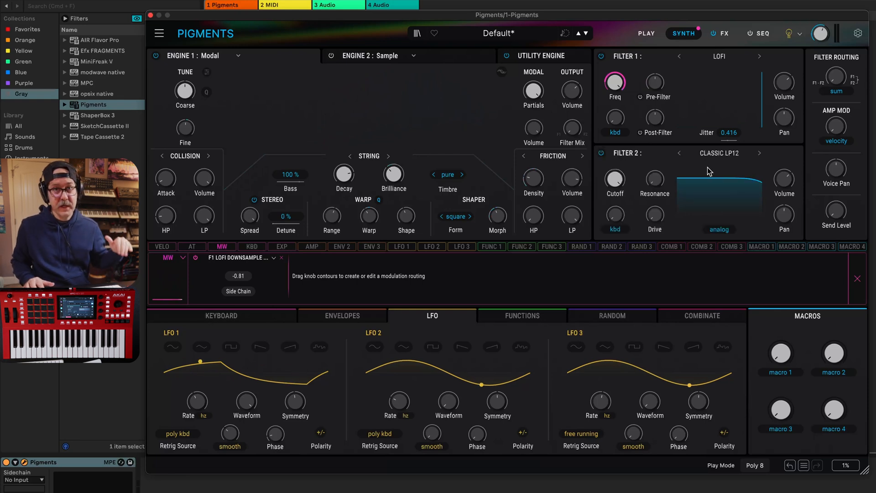
pyautogui.click(709, 152)
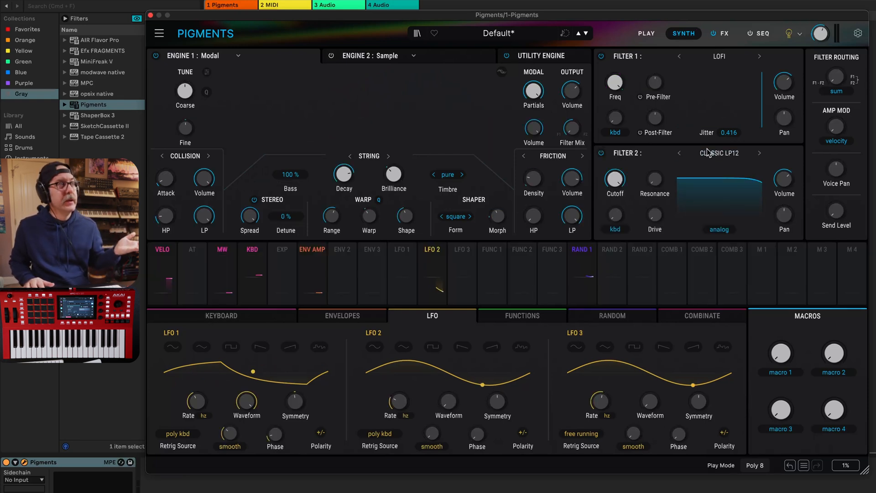
pyautogui.click(708, 153)
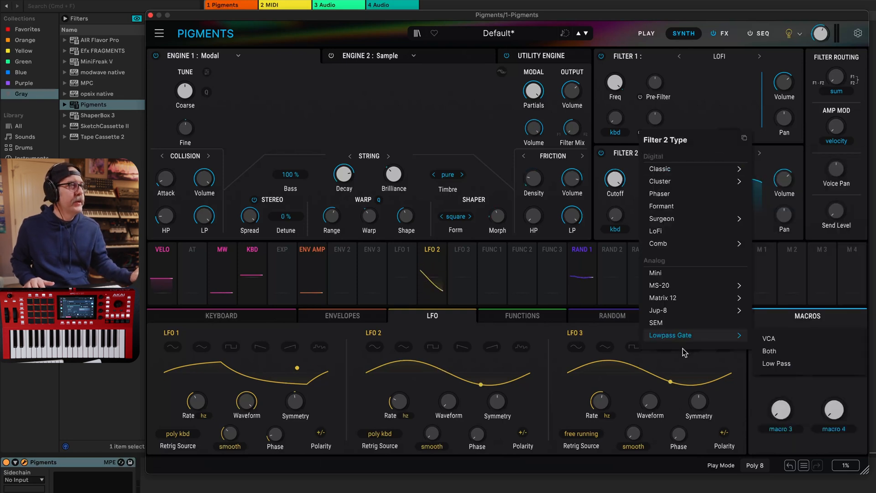
pyautogui.moveTo(679, 292)
pyautogui.moveTo(681, 308)
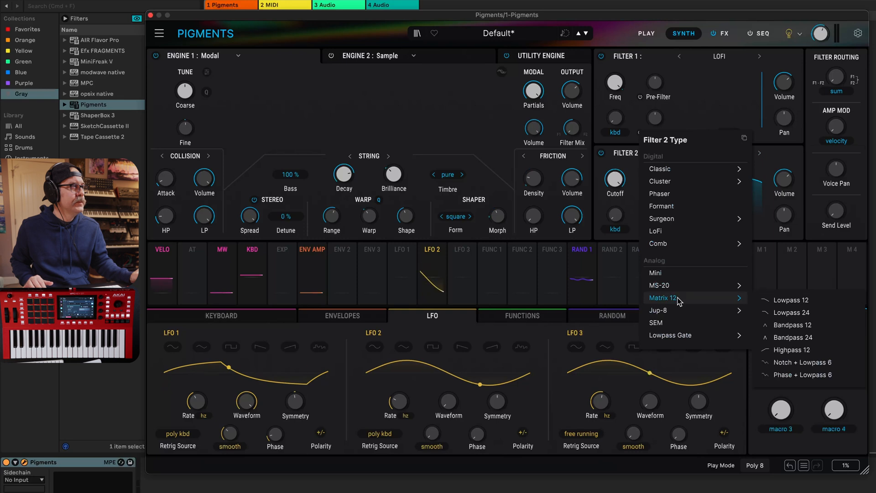
pyautogui.click(791, 313)
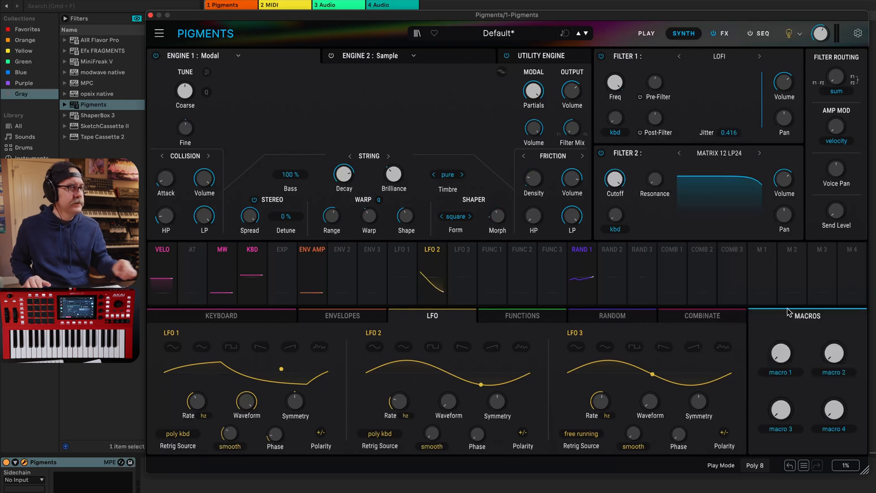
# - Audition a lower Filter 2 cutoff and add keyboard tracking to the cutoff
pyautogui.moveTo(622, 179); pyautogui.dragTo(656, 155)
pyautogui.moveTo(620, 182); pyautogui.dragTo(620, 185)
pyautogui.moveTo(614, 217)
pyautogui.mouseDown()
pyautogui.moveTo(615, 201)
pyautogui.moveTo(615, 220)
pyautogui.mouseUp()
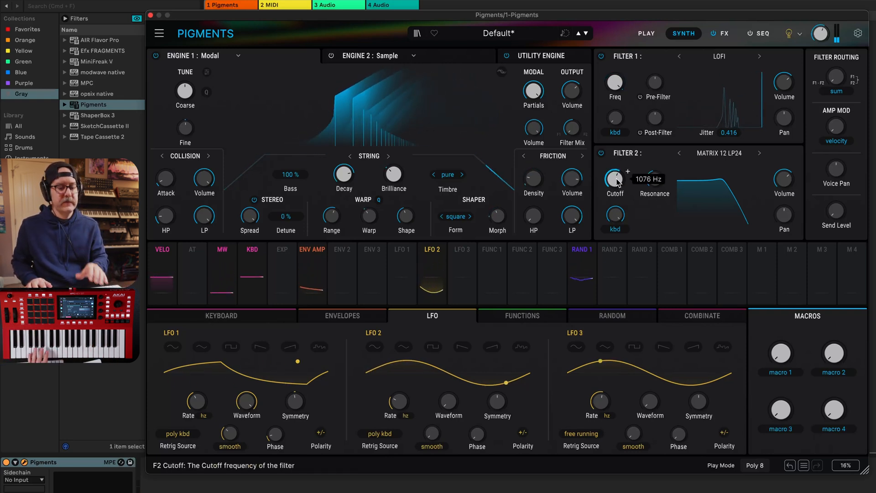
# - Return Filter 2's cutoff to 20000 Hz and modulate it from the mod wheel by -0.44
pyautogui.moveTo(619, 182); pyautogui.dragTo(619, 150)
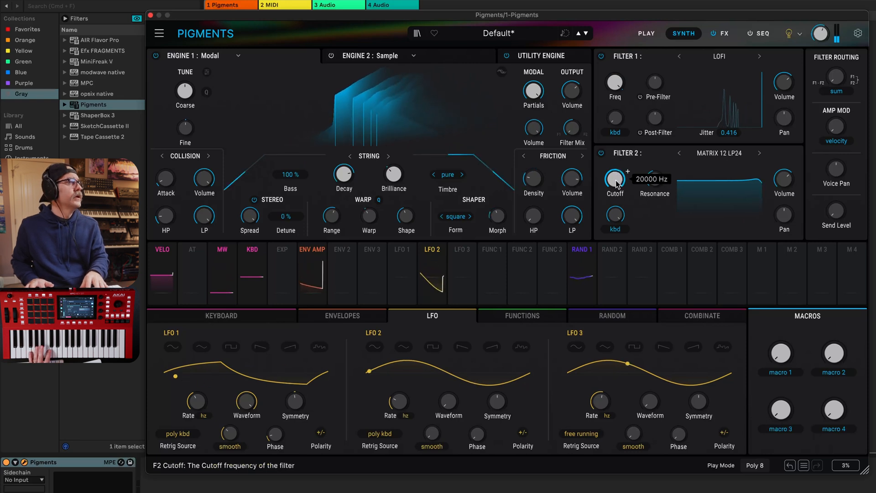
pyautogui.click(223, 249)
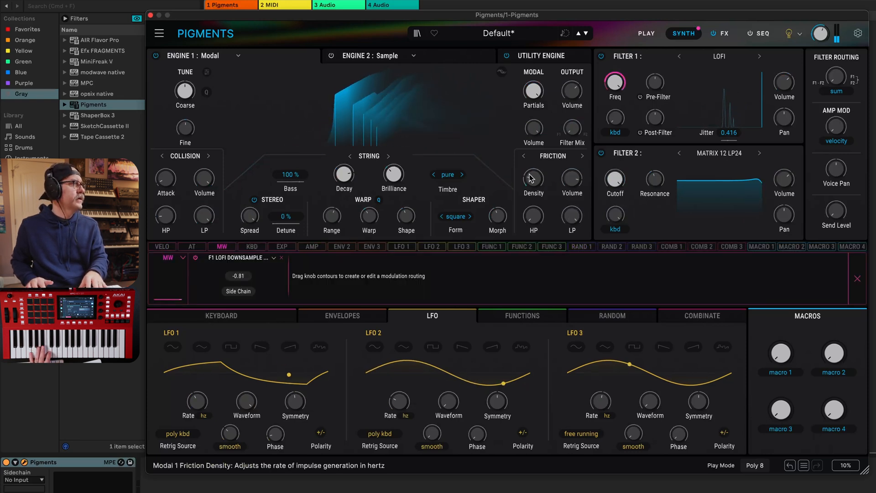
pyautogui.moveTo(615, 179); pyautogui.dragTo(615, 183)
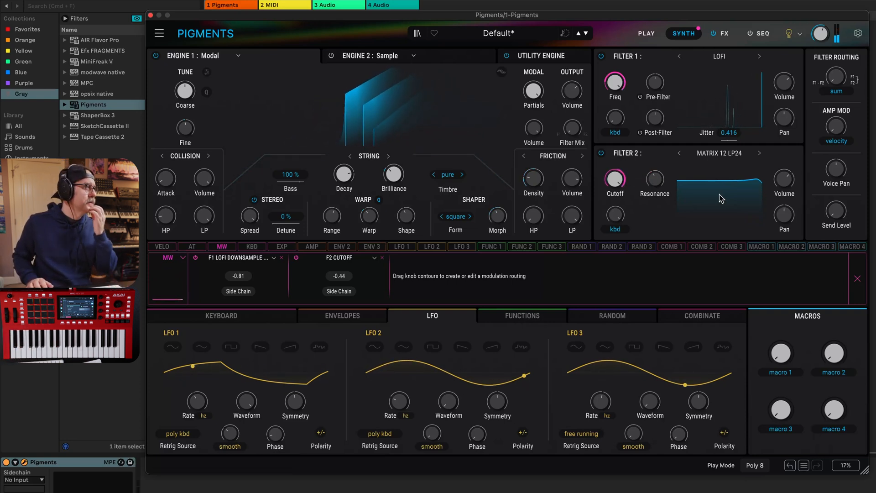
# - Add a Tape Echo to the first FX A slot and set its dry/wet mix to about 31%
pyautogui.click(726, 34)
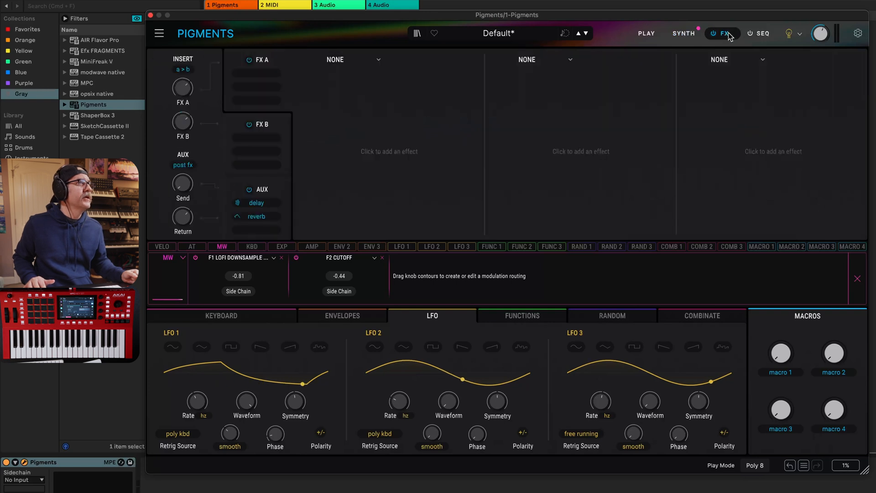
pyautogui.click(352, 59)
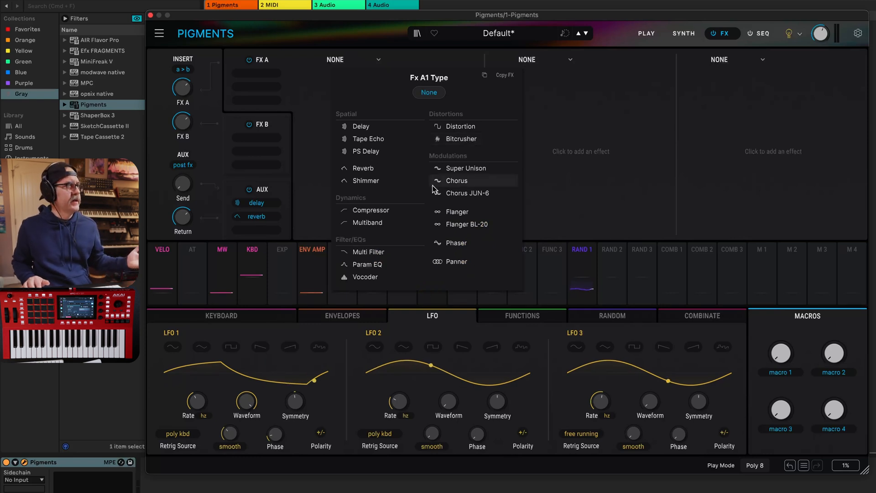
pyautogui.click(365, 139)
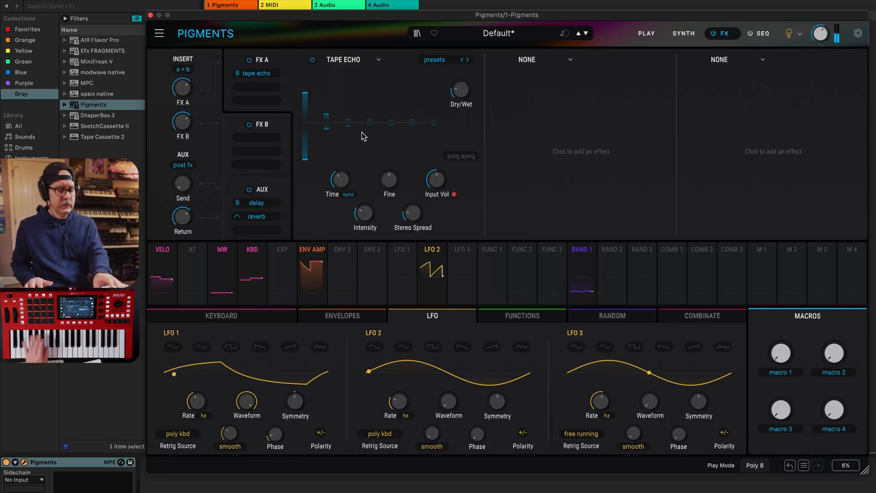
pyautogui.moveTo(461, 89); pyautogui.dragTo(460, 67)
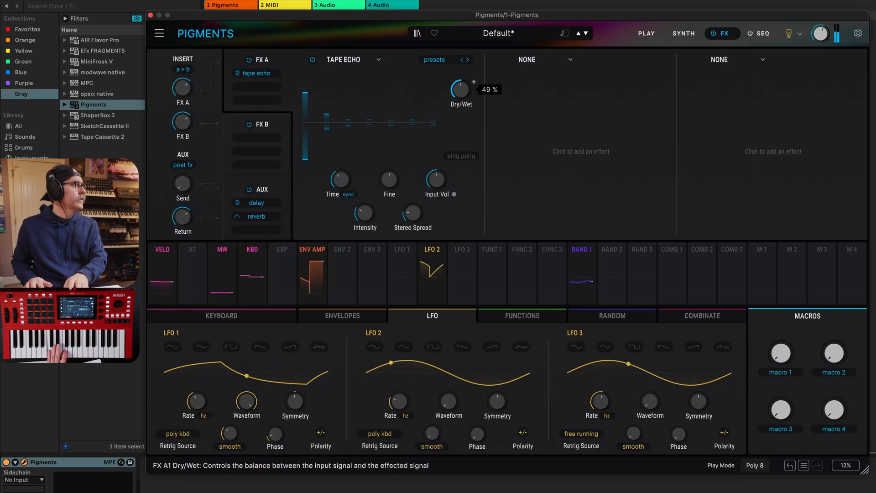
pyautogui.moveTo(459, 96); pyautogui.dragTo(460, 97)
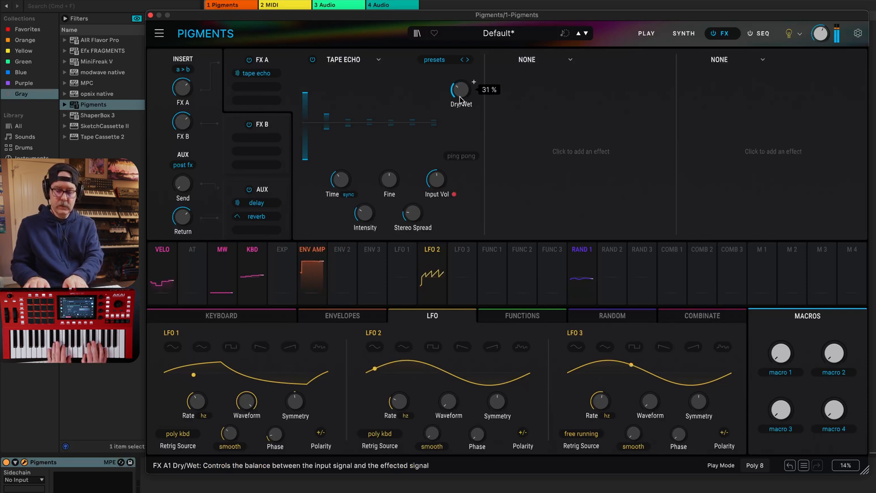
# - Increase the Tape Echo's stereo spread and set its intensity to about 0.796
pyautogui.moveTo(412, 213); pyautogui.dragTo(412, 210)
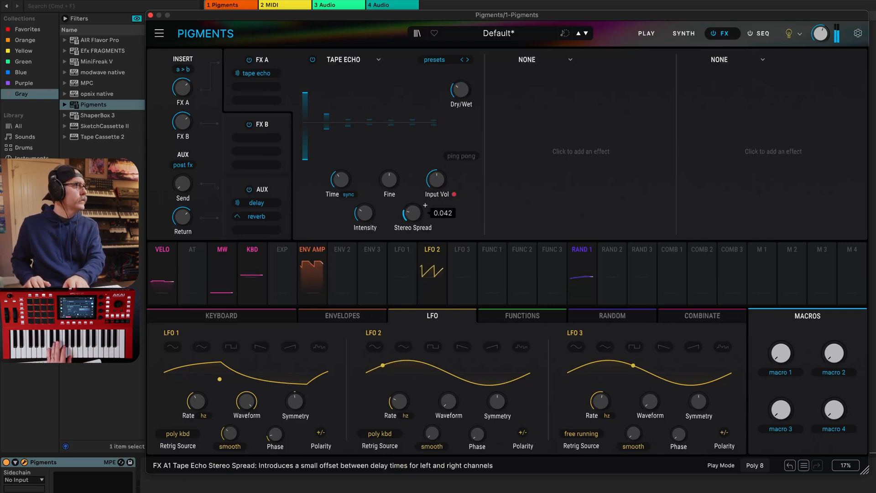
pyautogui.moveTo(418, 217); pyautogui.dragTo(419, 219)
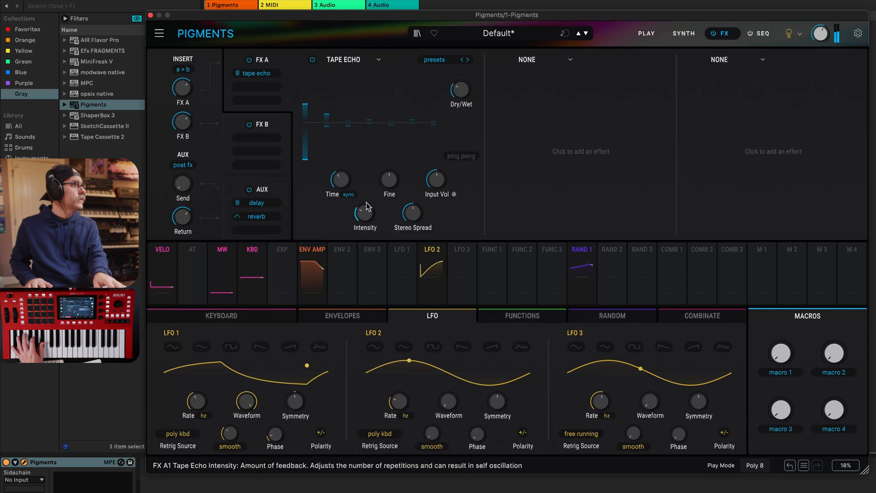
pyautogui.moveTo(364, 218); pyautogui.dragTo(364, 183)
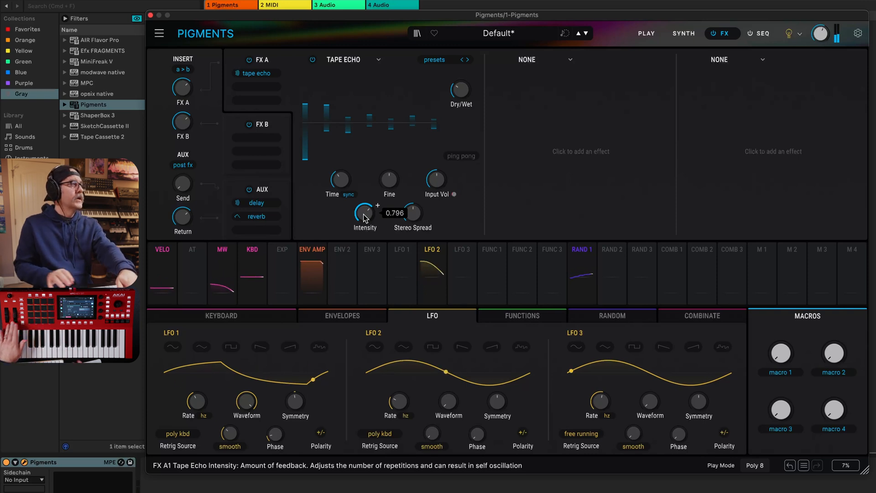
# - Add a Shimmer effect to the second FX A slot, lower its dry/wet mix and add slight ducking
pyautogui.click(533, 81)
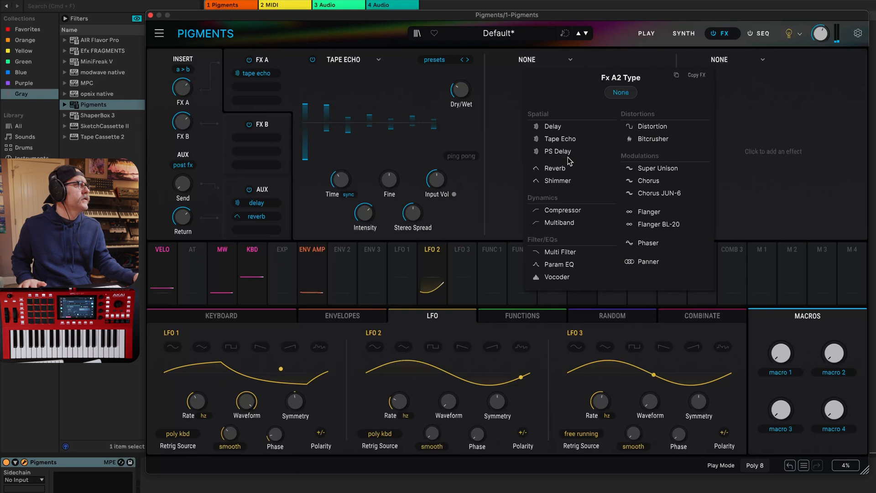
pyautogui.click(558, 181)
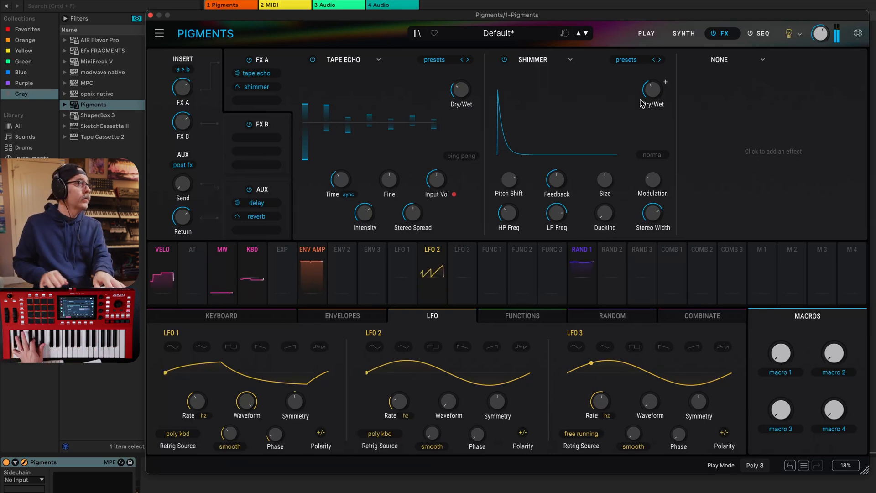
pyautogui.moveTo(506, 183); pyautogui.dragTo(507, 183)
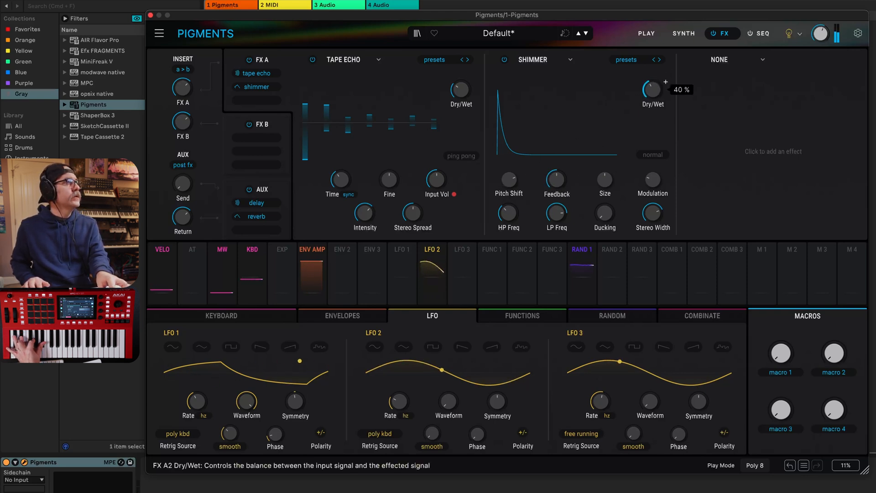
pyautogui.moveTo(653, 85); pyautogui.dragTo(652, 86)
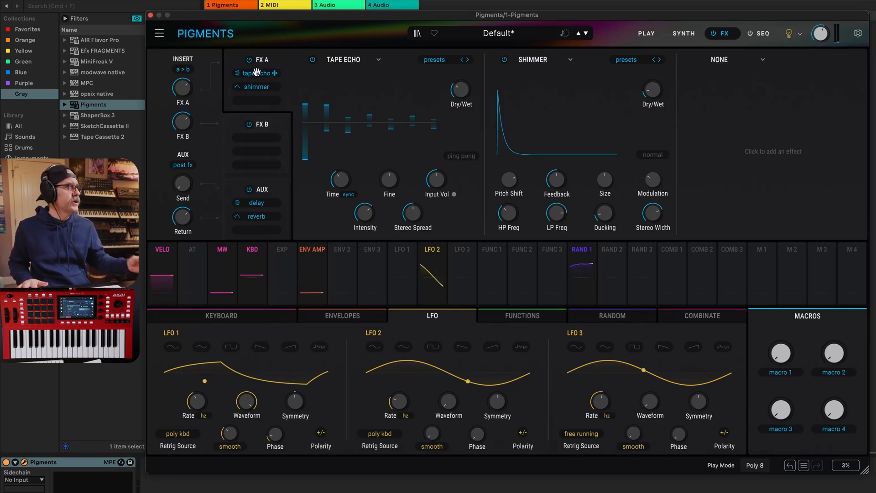
# - Move the Tape Echo and Shimmer from FX A into the first two Aux slots and clear the delay and reverb from FX A
pyautogui.moveTo(270, 73); pyautogui.dragTo(257, 199)
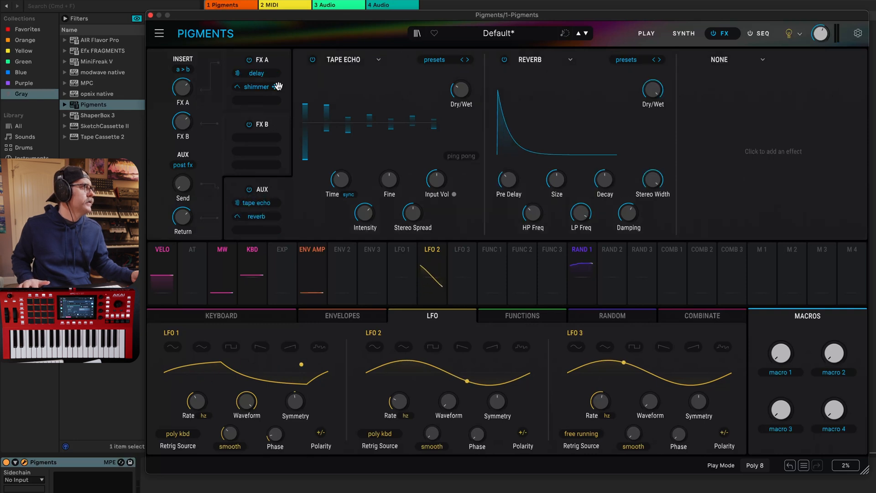
pyautogui.moveTo(262, 87); pyautogui.dragTo(261, 216)
pyautogui.click(257, 74)
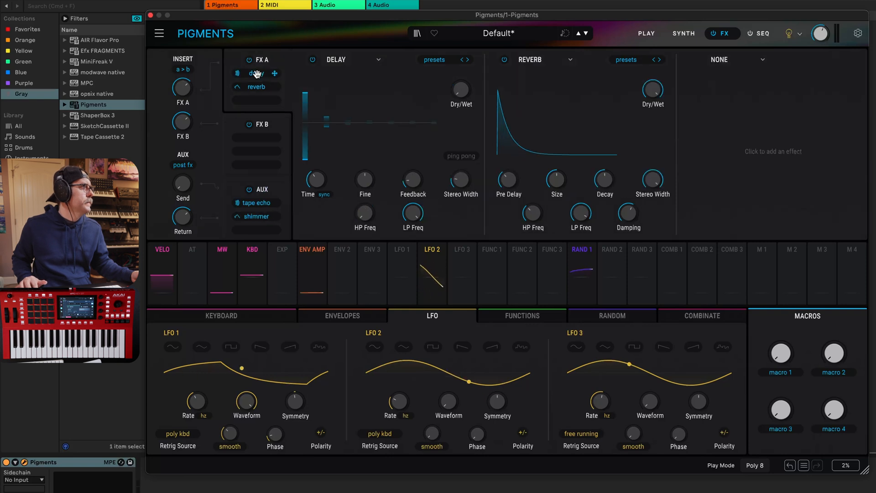
pyautogui.click(378, 62)
pyautogui.click(429, 92)
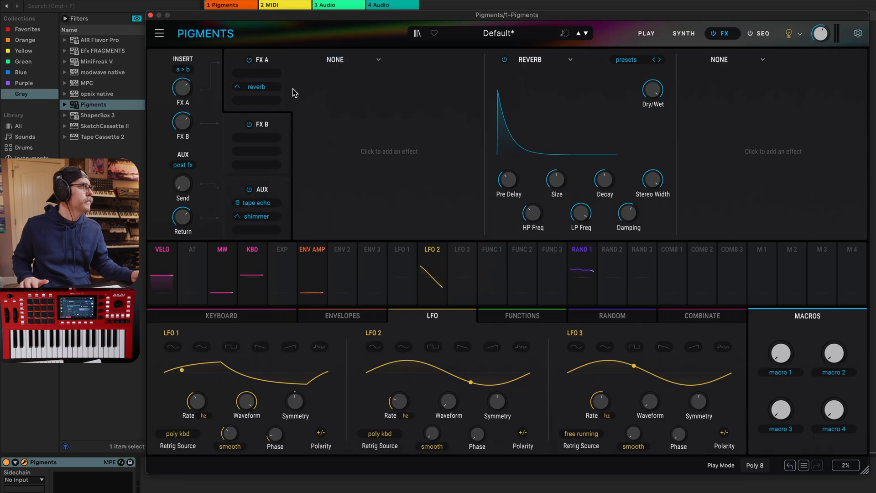
pyautogui.click(571, 61)
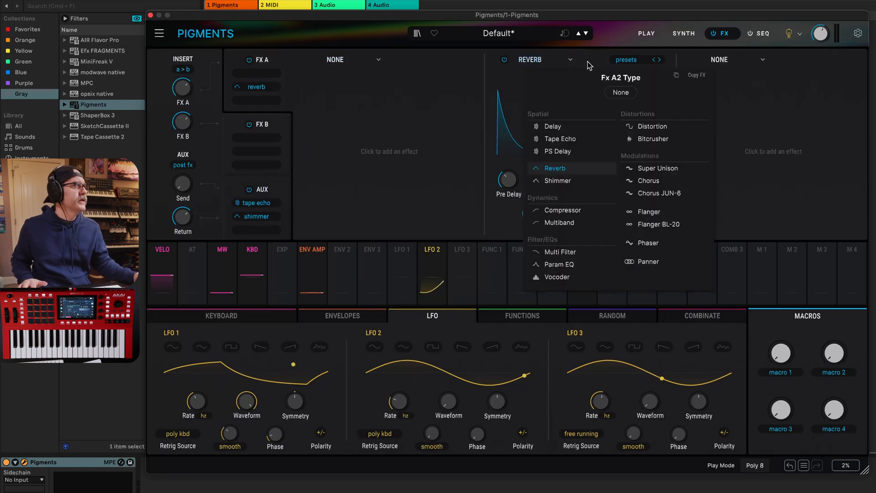
pyautogui.click(616, 94)
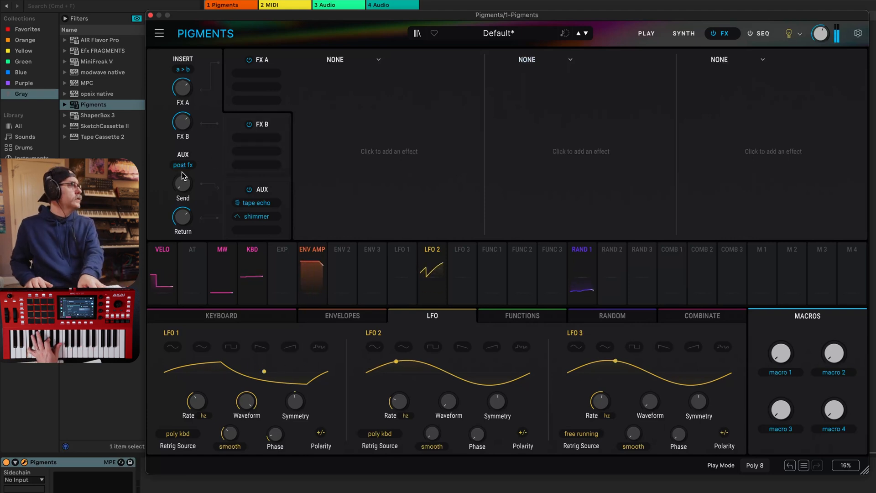
# - Raise the Aux send to about -20 dB and set the Aux Tape Echo and Shimmer dry/wet mixes to 100%
pyautogui.moveTo(183, 186); pyautogui.dragTo(183, 185)
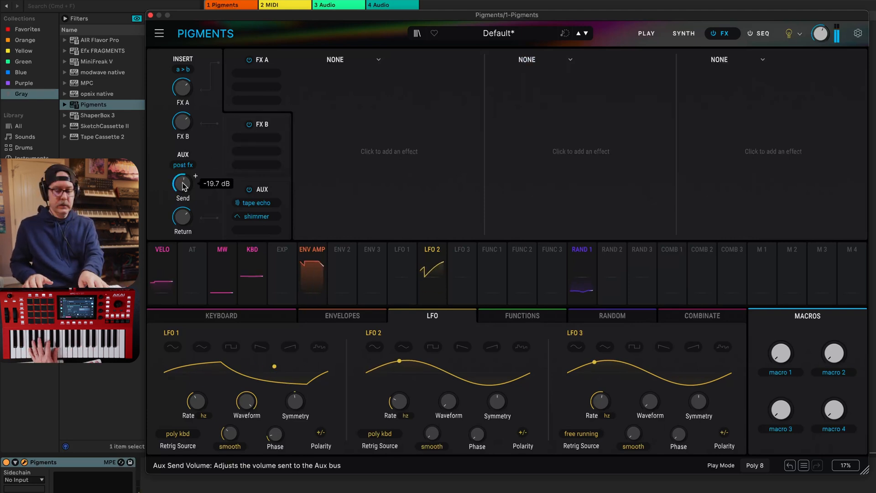
pyautogui.click(262, 189)
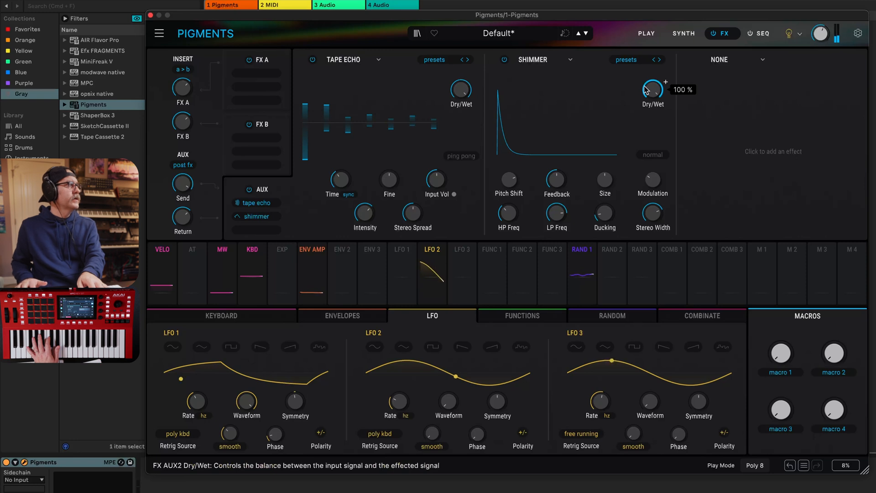
pyautogui.moveTo(189, 179)
pyautogui.mouseDown()
pyautogui.moveTo(189, 200)
pyautogui.moveTo(190, 181)
pyautogui.mouseUp()
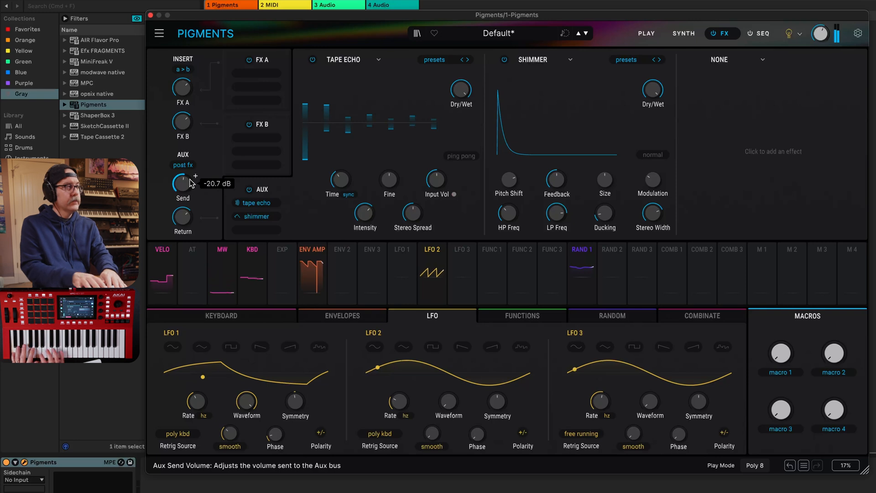
# - Turn the Aux send fully down and modulate it from the mod wheel by 0.49
pyautogui.scroll(-10, 187, 191)
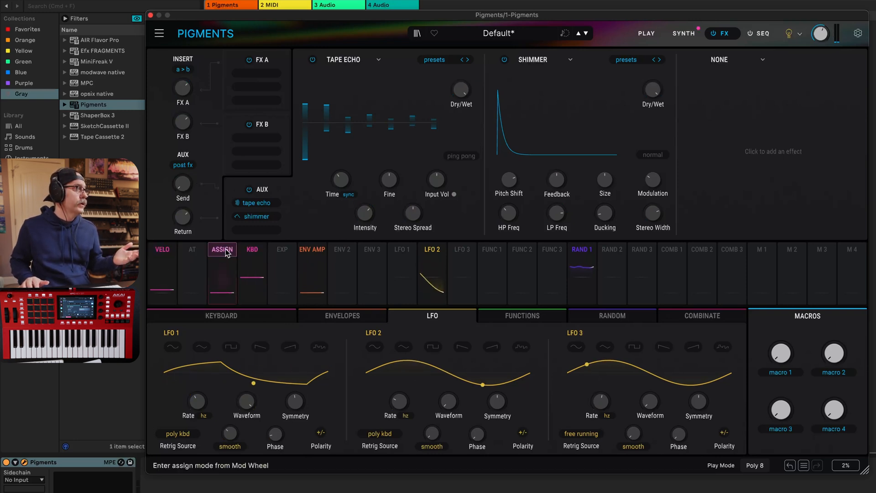
pyautogui.click(222, 270)
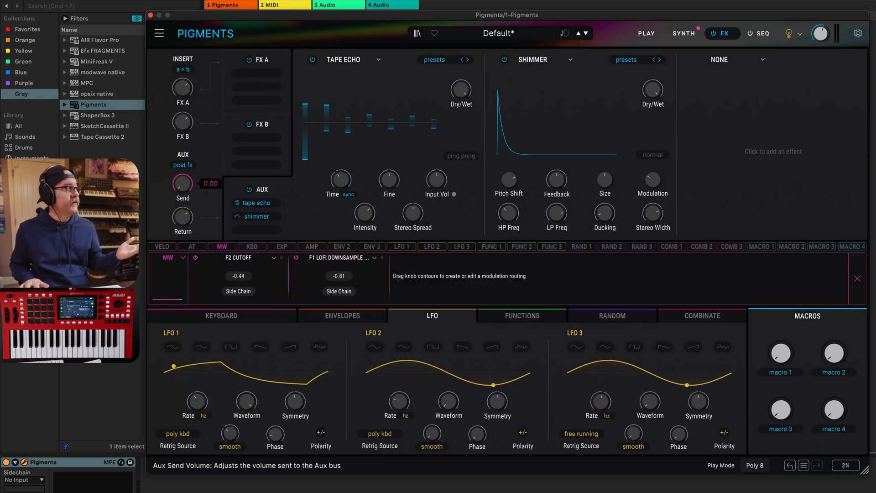
pyautogui.moveTo(182, 175); pyautogui.dragTo(182, 172)
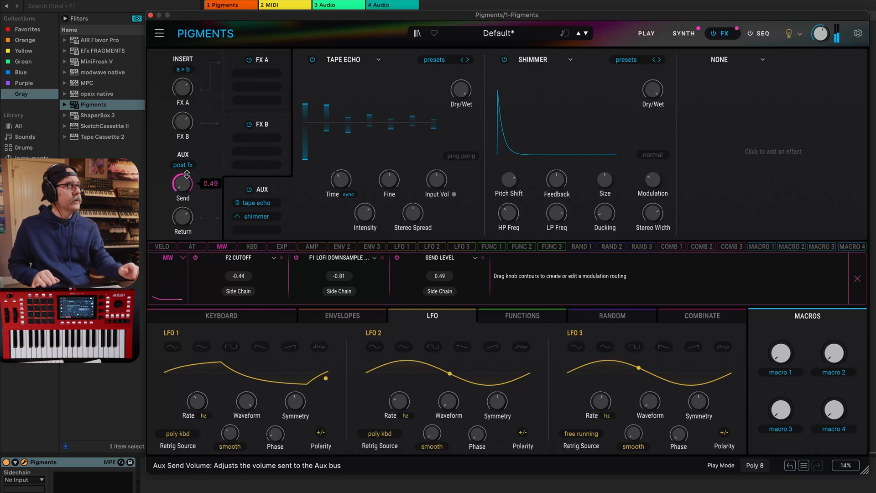
# - Add a Bitcrusher to the first FX A slot at 100% dry/wet, with moderate bit-depth reduction and a little downsampling and jitter
pyautogui.click(271, 74)
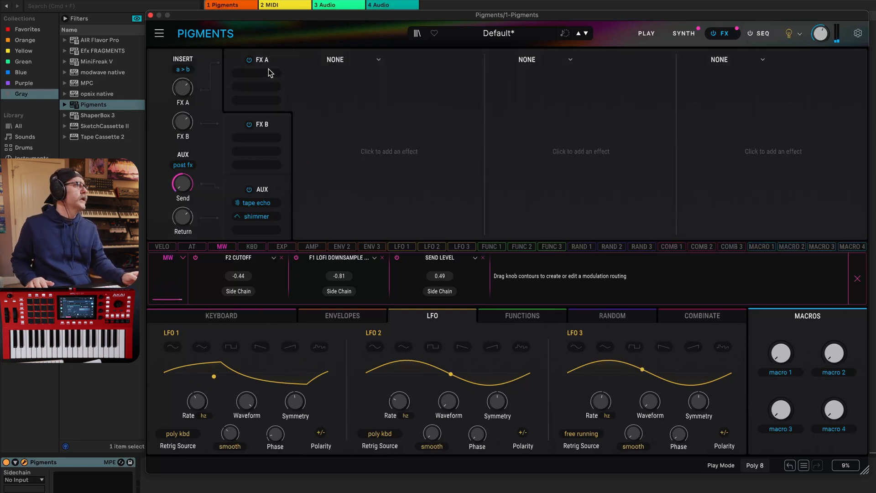
pyautogui.click(373, 63)
pyautogui.click(461, 139)
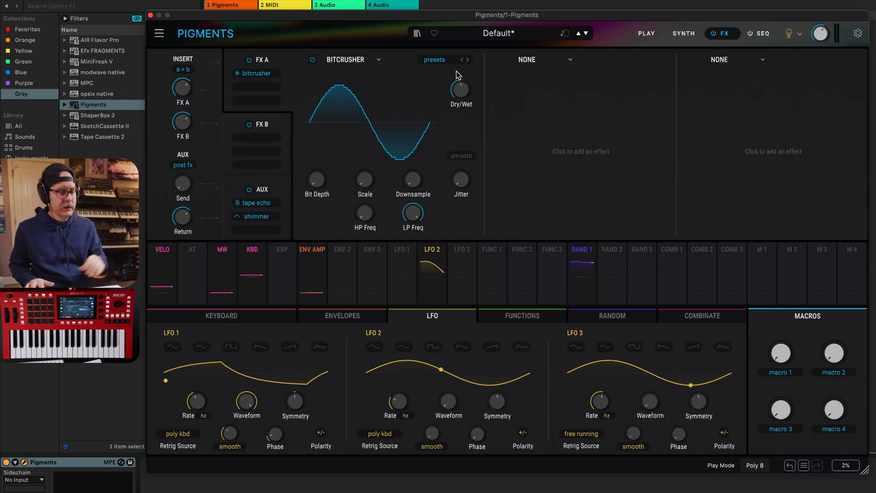
pyautogui.moveTo(465, 94); pyautogui.dragTo(464, 48)
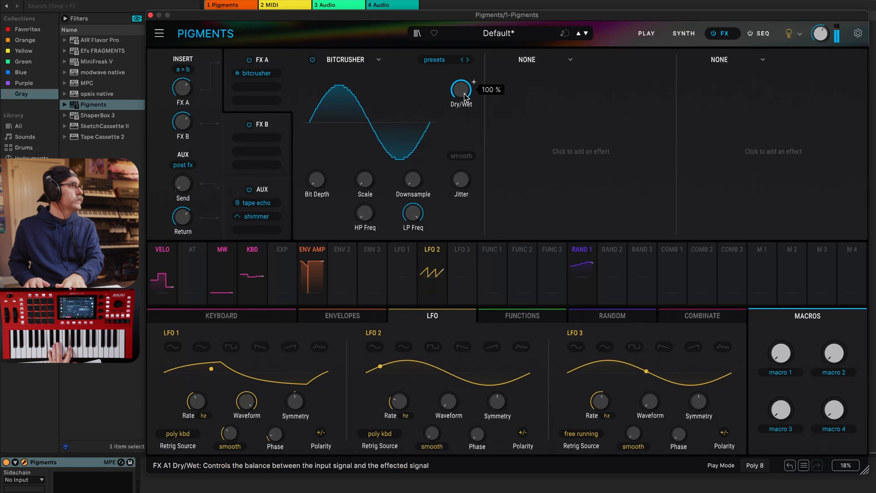
pyautogui.moveTo(309, 181); pyautogui.dragTo(309, 216)
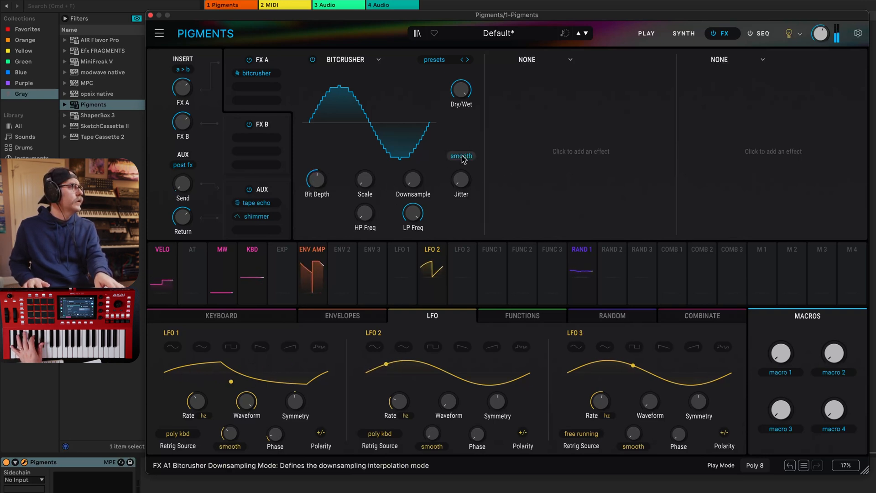
pyautogui.moveTo(414, 173)
pyautogui.mouseDown()
pyautogui.moveTo(414, 150)
pyautogui.moveTo(414, 170)
pyautogui.mouseUp()
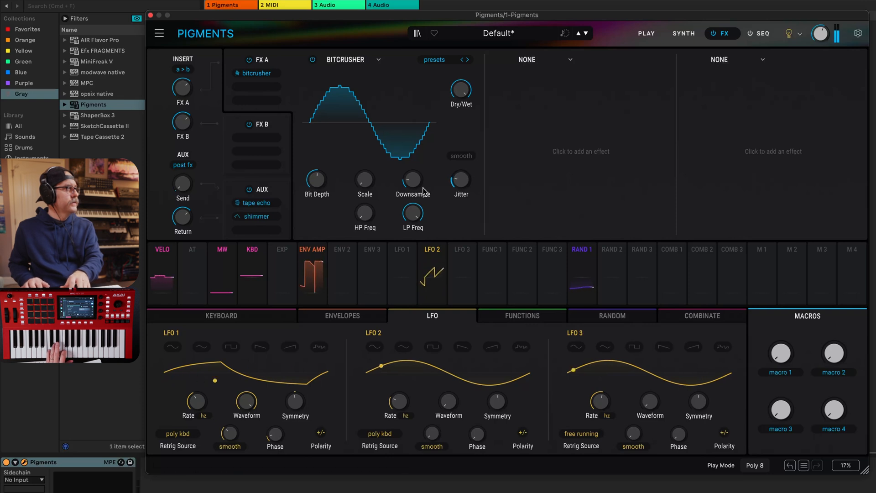
# - Lower the Bitcrusher's dry/wet mix and modulate it from the mod wheel by 0.46
pyautogui.moveTo(461, 95)
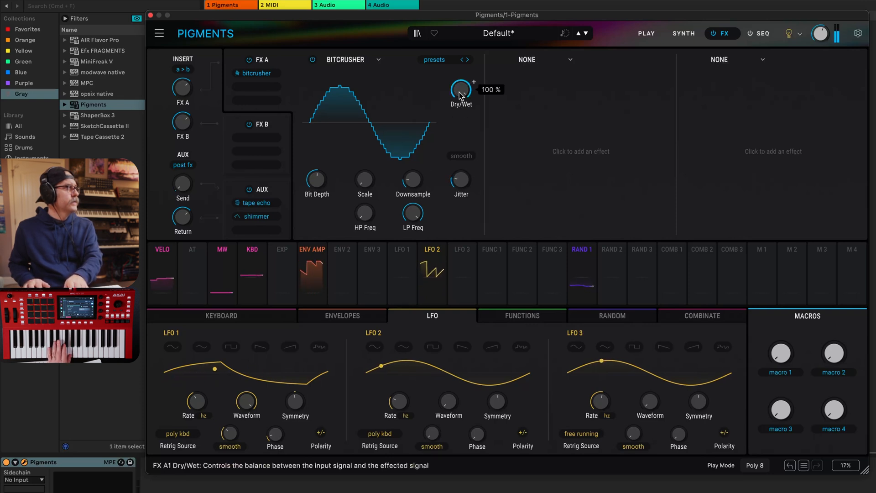
pyautogui.moveTo(461, 91)
pyautogui.mouseDown()
pyautogui.moveTo(461, 146)
pyautogui.moveTo(462, 96)
pyautogui.mouseUp()
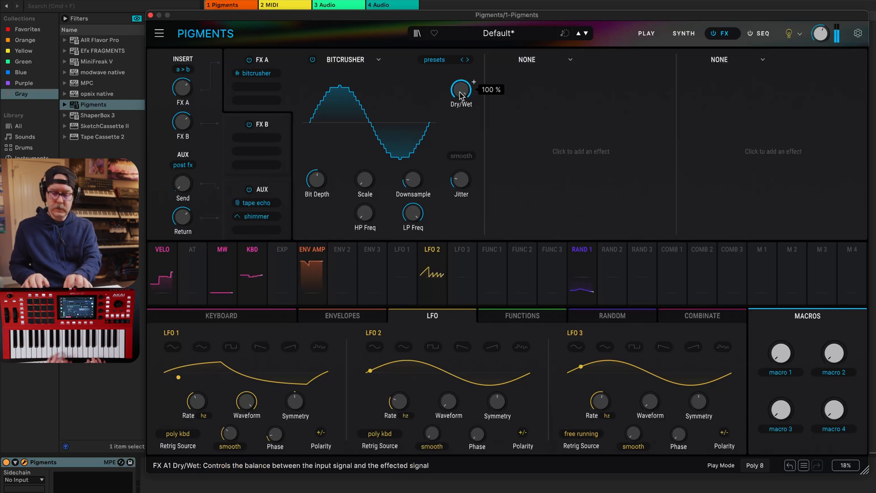
pyautogui.moveTo(461, 95); pyautogui.dragTo(461, 130)
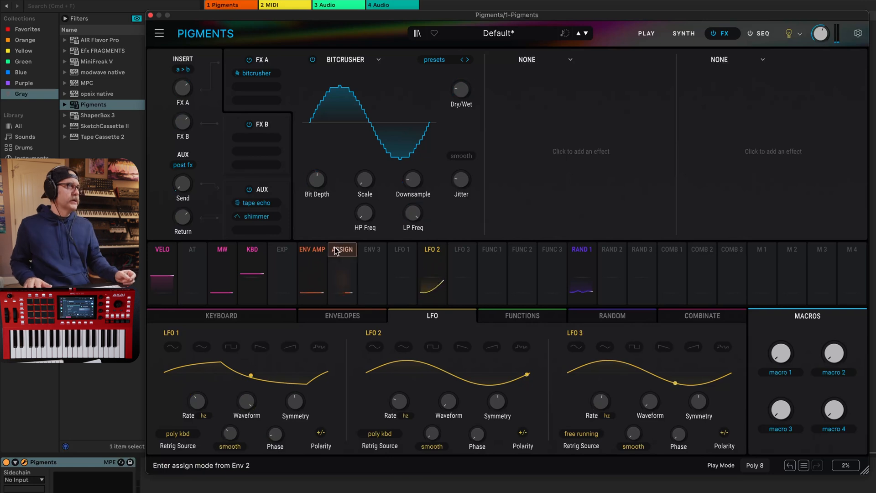
pyautogui.click(222, 250)
pyautogui.moveTo(459, 85); pyautogui.dragTo(460, 73)
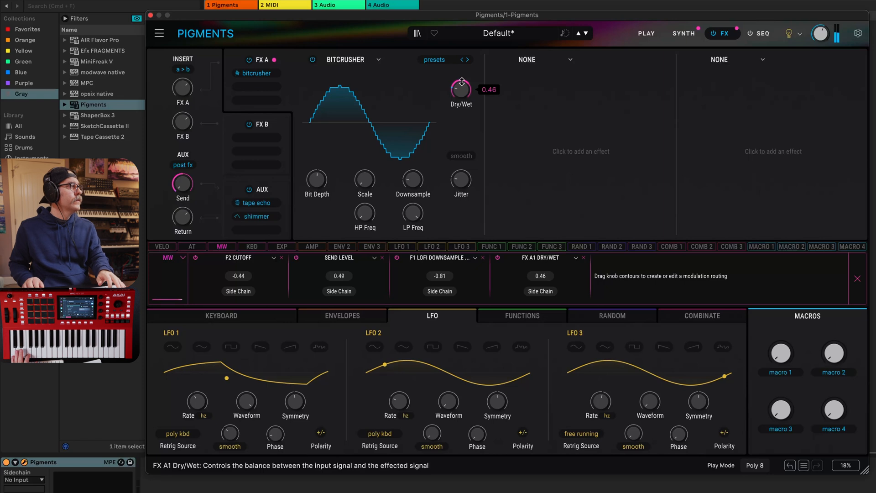
pyautogui.click(379, 96)
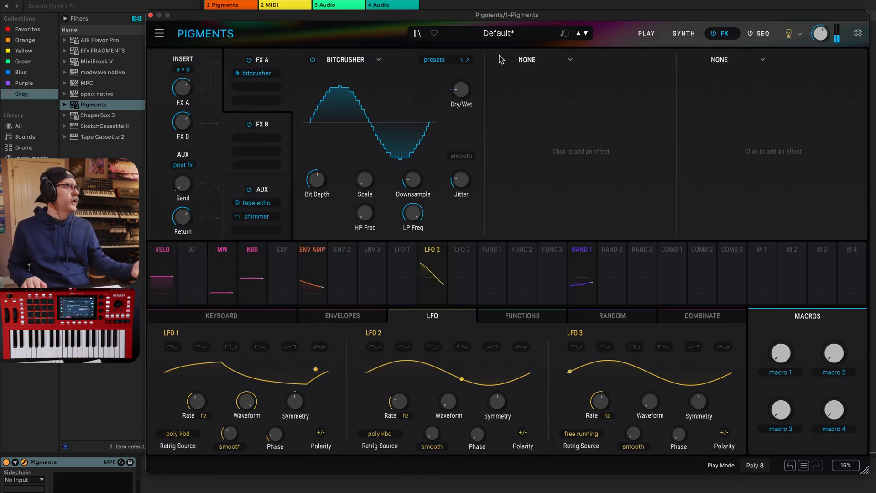
# - Modulate Filter 1's volume from the mod wheel by -0.13 in the synth view
pyautogui.click(684, 34)
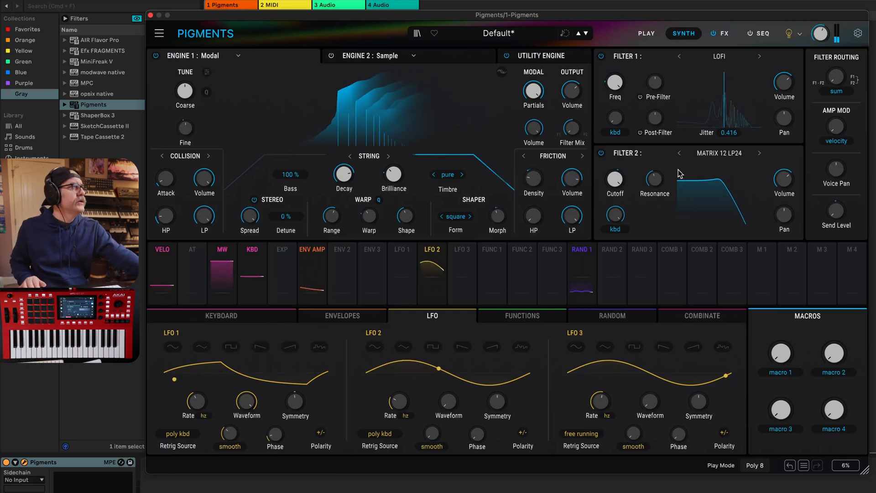
pyautogui.moveTo(787, 87)
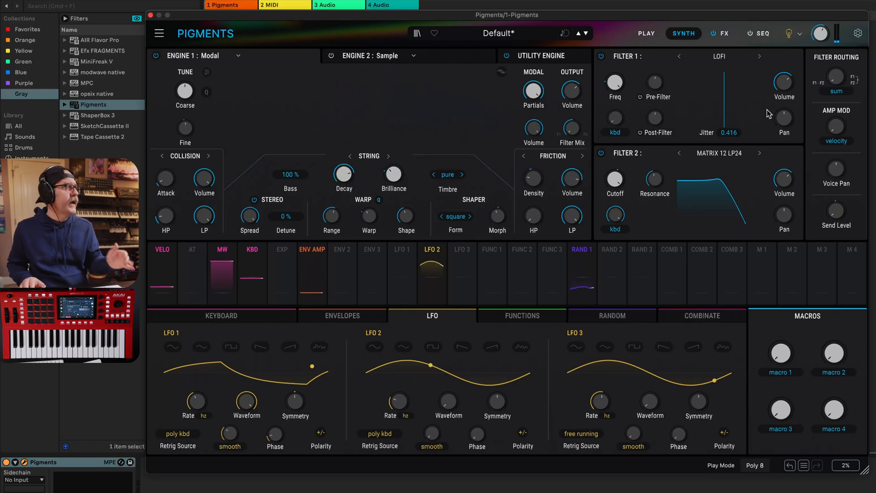
pyautogui.click(228, 254)
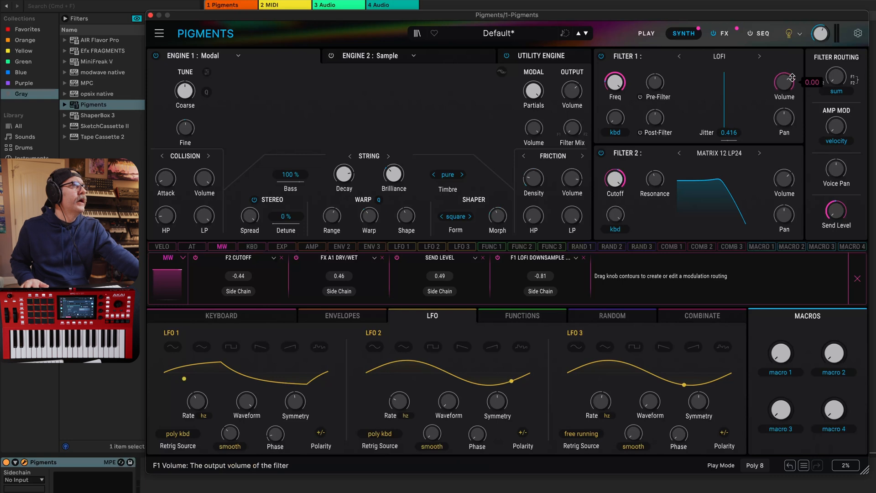
pyautogui.moveTo(784, 82); pyautogui.dragTo(784, 84)
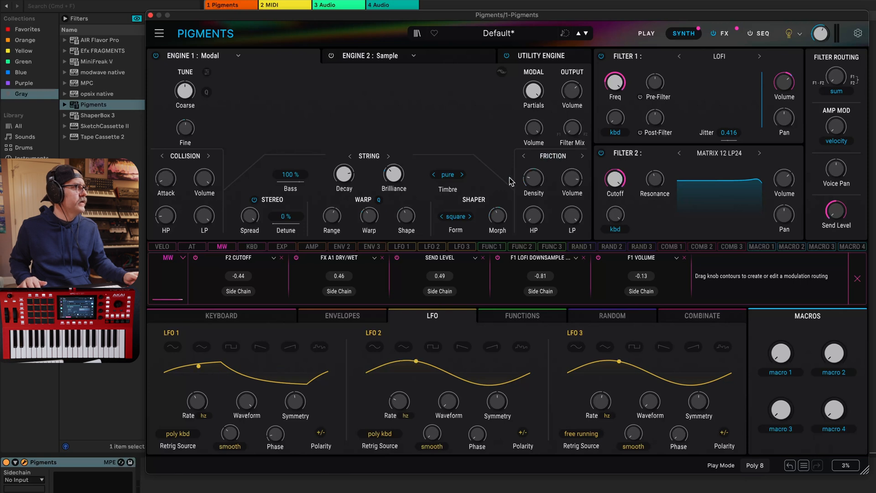
# - Rename macro 1 as Modal Attack and assign it to the Modal engine's collision attack with an amount of 0.50
pyautogui.click(785, 375)
pyautogui.write('Modal Attack')
pyautogui.press('Return')
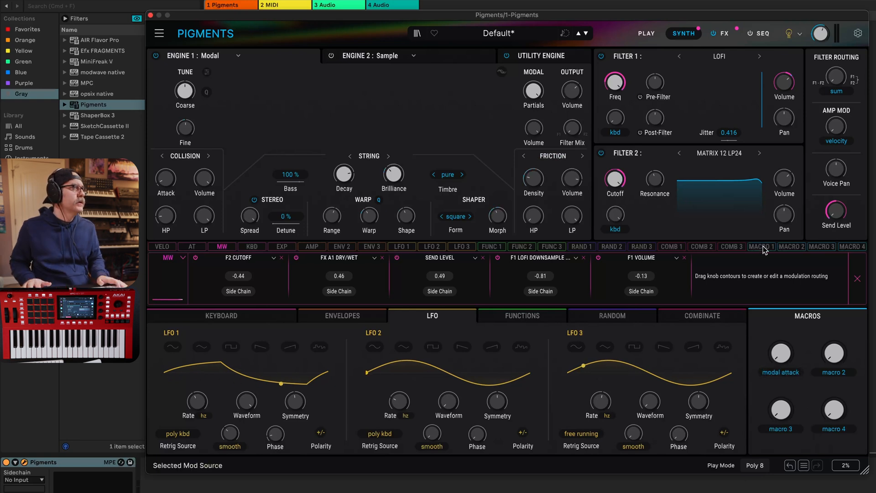
pyautogui.click(761, 248)
pyautogui.moveTo(167, 172); pyautogui.dragTo(167, 156)
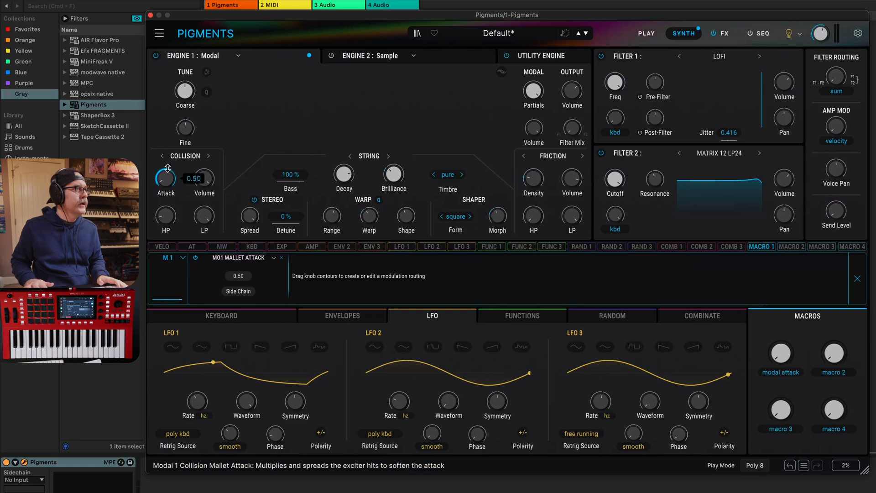
# - Try out the Modal Attack macro, raise its collision attack modulation to 0.87, and return the macro to zero
pyautogui.moveTo(782, 354); pyautogui.dragTo(781, 297)
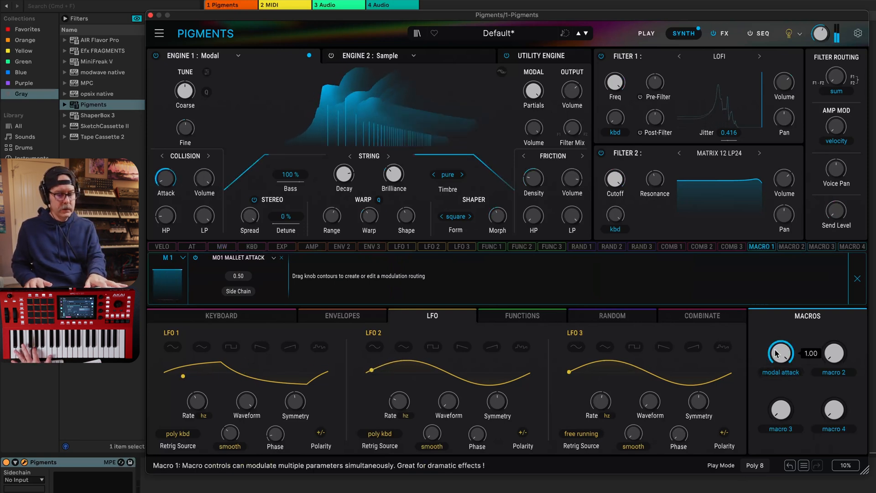
pyautogui.moveTo(783, 356); pyautogui.dragTo(783, 371)
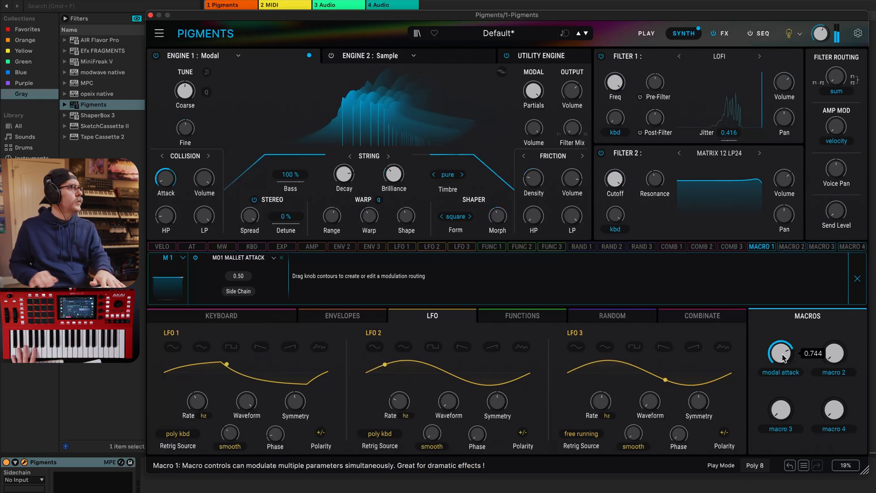
pyautogui.moveTo(172, 179); pyautogui.dragTo(172, 171)
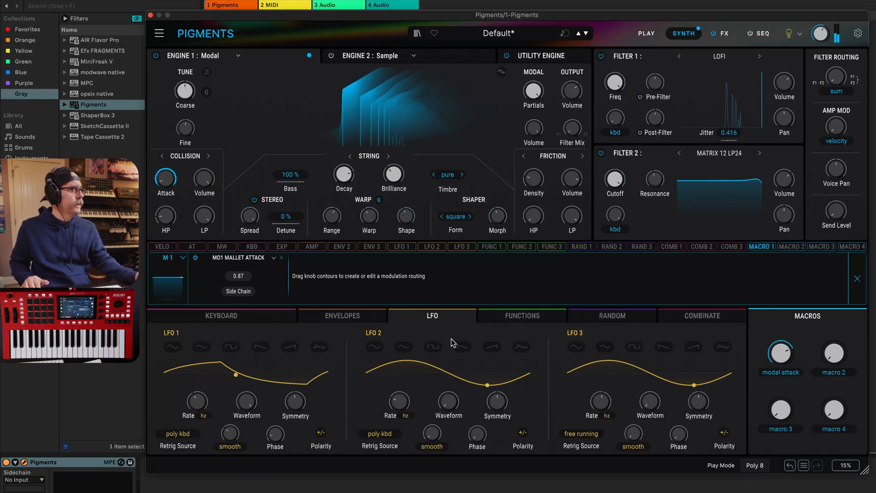
pyautogui.moveTo(781, 362); pyautogui.dragTo(781, 425)
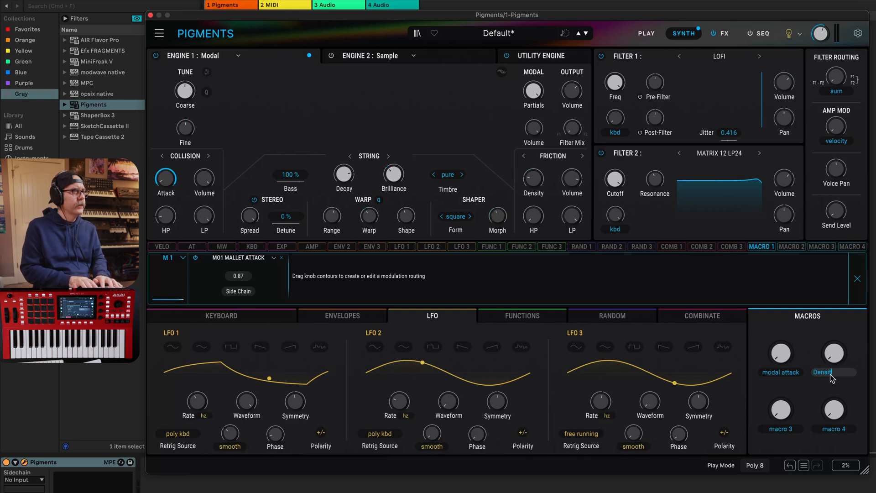
# - Name macro 2 Density, assign it to the friction density by 0.48, and try both macros
pyautogui.click(788, 246)
pyautogui.moveTo(833, 354); pyautogui.dragTo(834, 283)
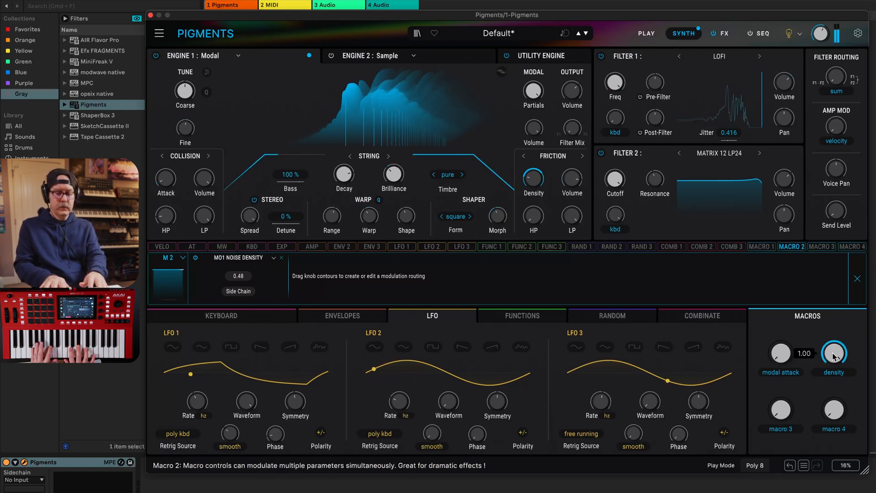
pyautogui.moveTo(781, 353); pyautogui.dragTo(781, 340)
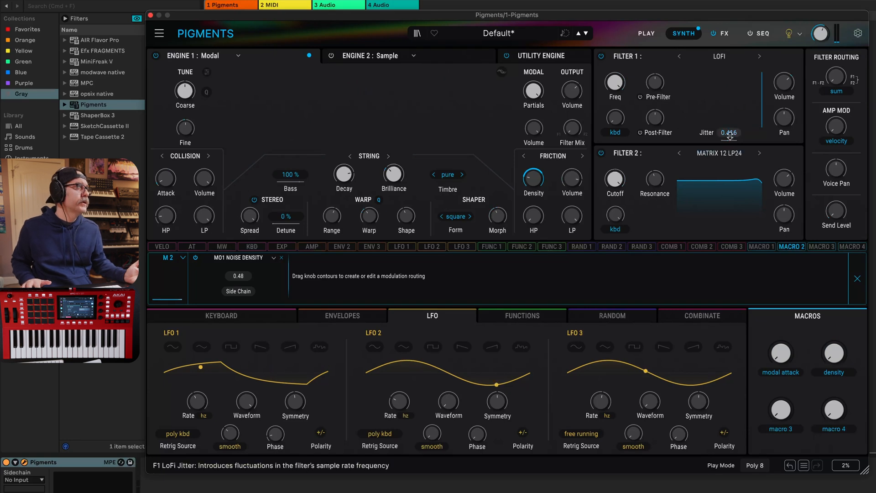
# - Rename macro 3 as Jitter and assign it to Filter 1's LoFi jitter with an amount of -0.65
pyautogui.doubleClick(780, 429)
pyautogui.write('Jit')
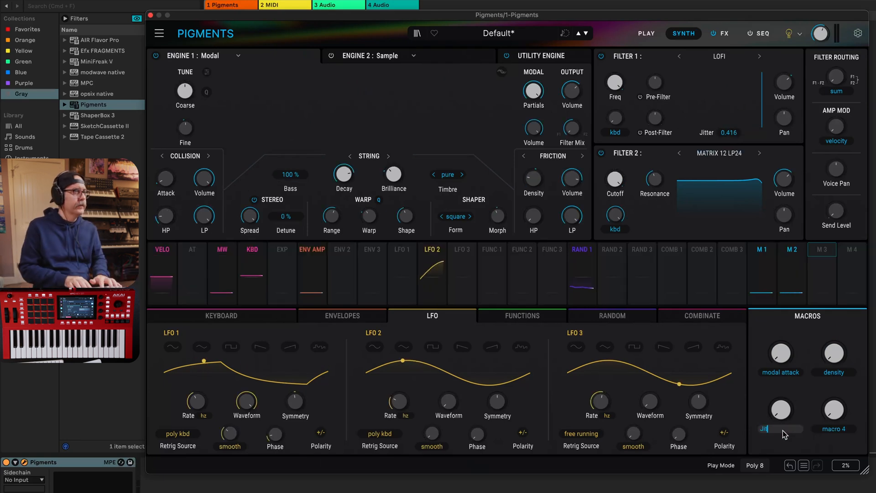
pyautogui.press('Return')
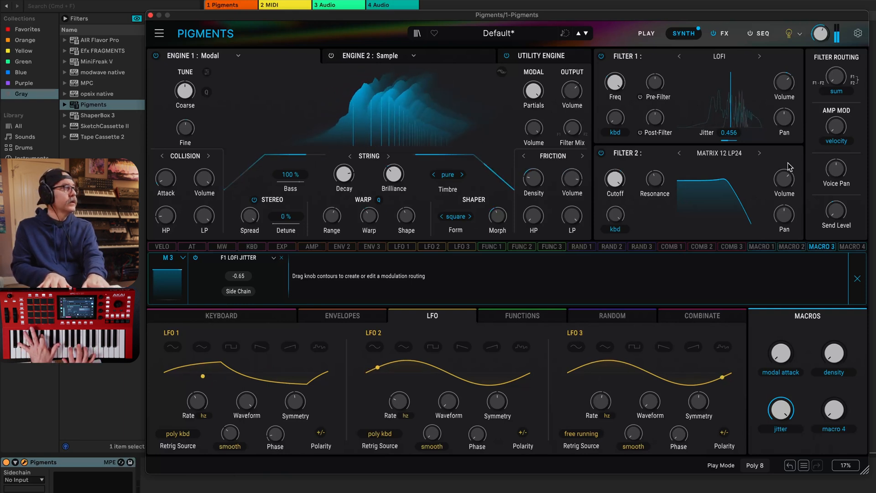
# - Try out the Jitter macro by sweeping it up and down, and return it to zero
pyautogui.moveTo(772, 400); pyautogui.dragTo(773, 429)
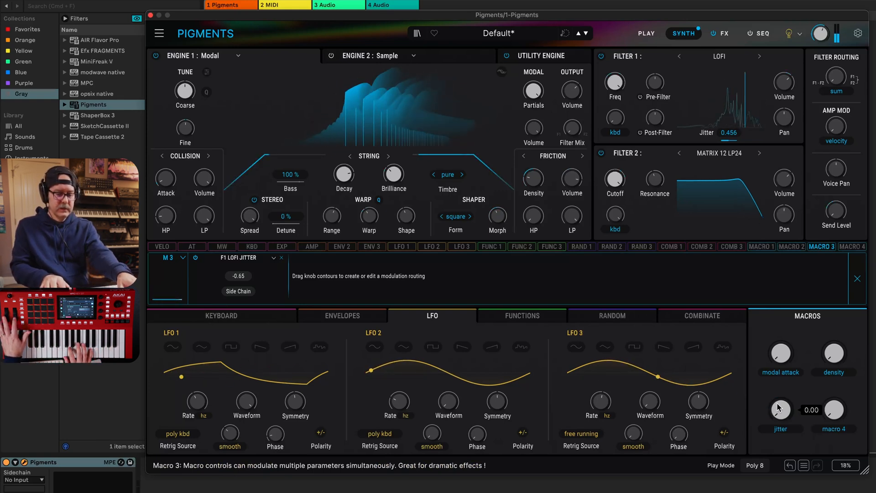
pyautogui.moveTo(781, 410); pyautogui.dragTo(781, 385)
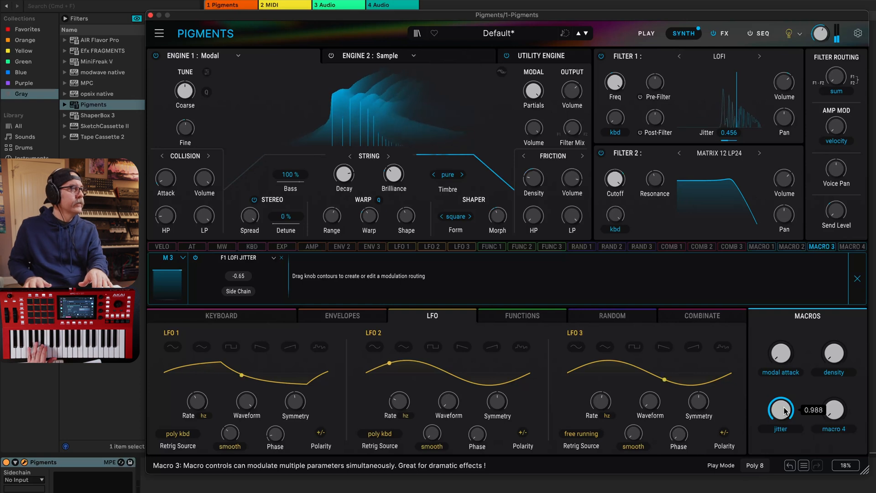
pyautogui.moveTo(781, 410)
pyautogui.mouseDown()
pyautogui.moveTo(781, 436)
pyautogui.moveTo(783, 410)
pyautogui.mouseUp()
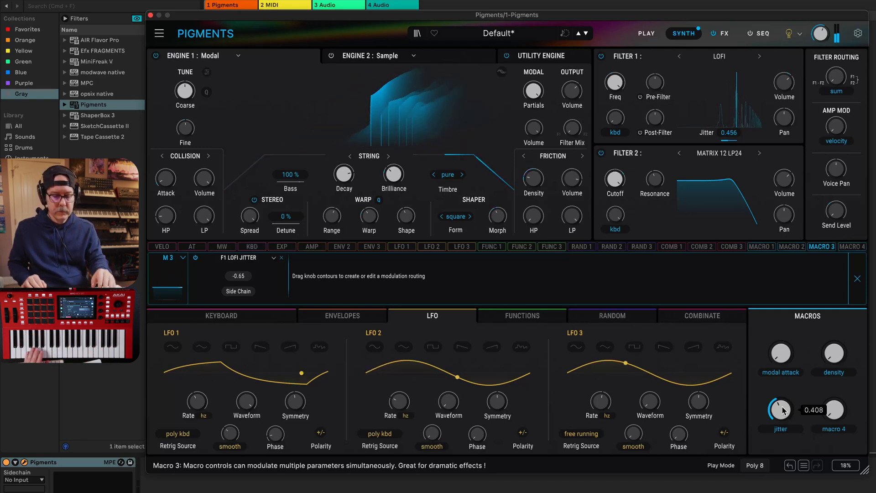
# - Assign macro 4 to the FX A bitcrusher's bit depth by -0.35 and downsample by -0.17, and raise the macro
pyautogui.click(724, 34)
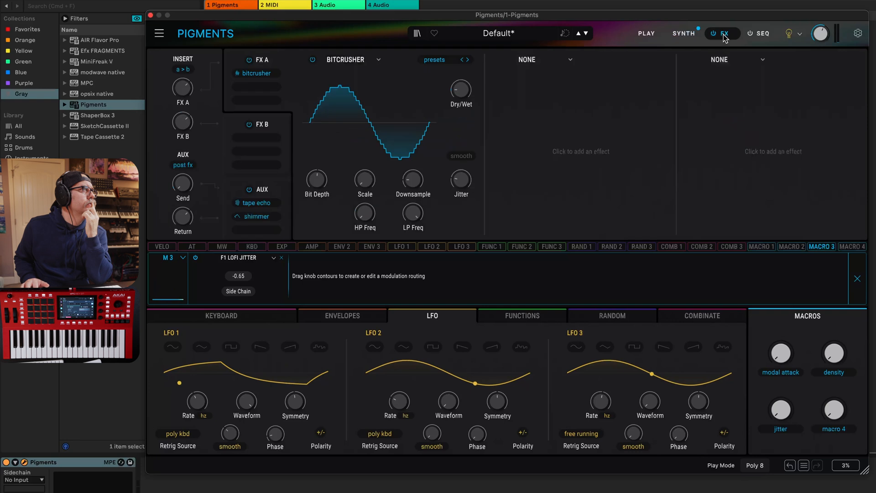
pyautogui.click(849, 246)
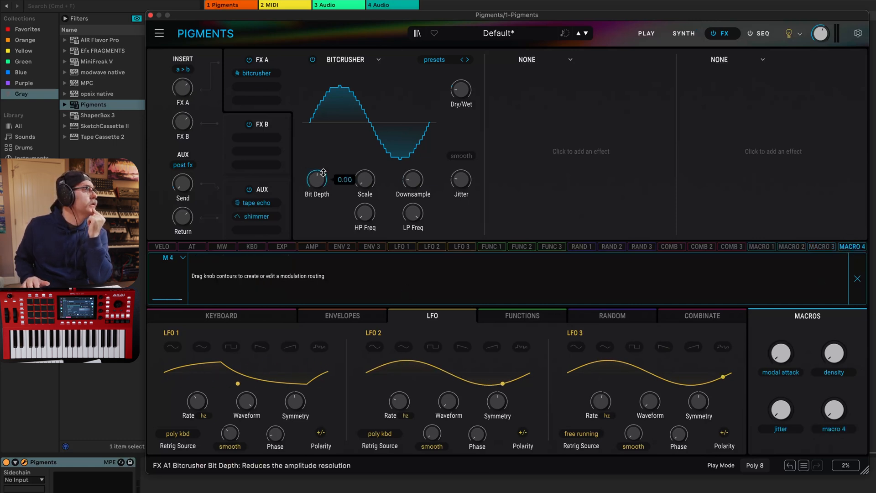
pyautogui.moveTo(317, 179); pyautogui.dragTo(317, 181)
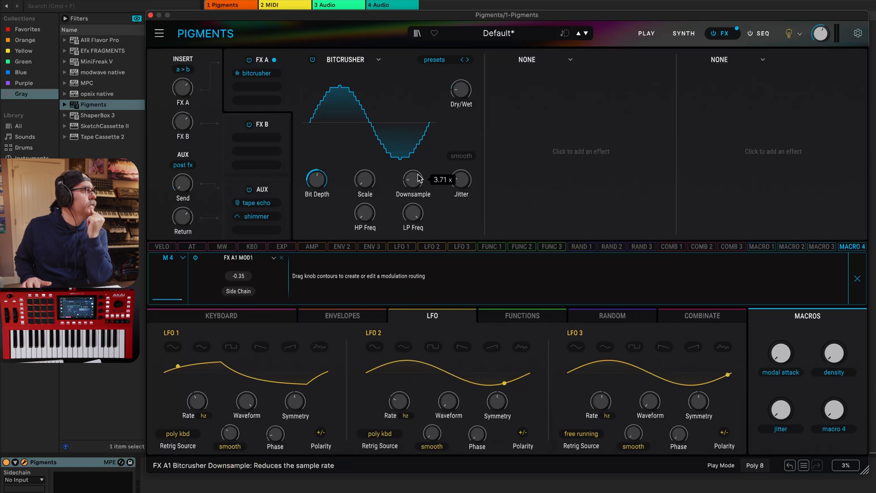
pyautogui.moveTo(413, 179); pyautogui.dragTo(414, 181)
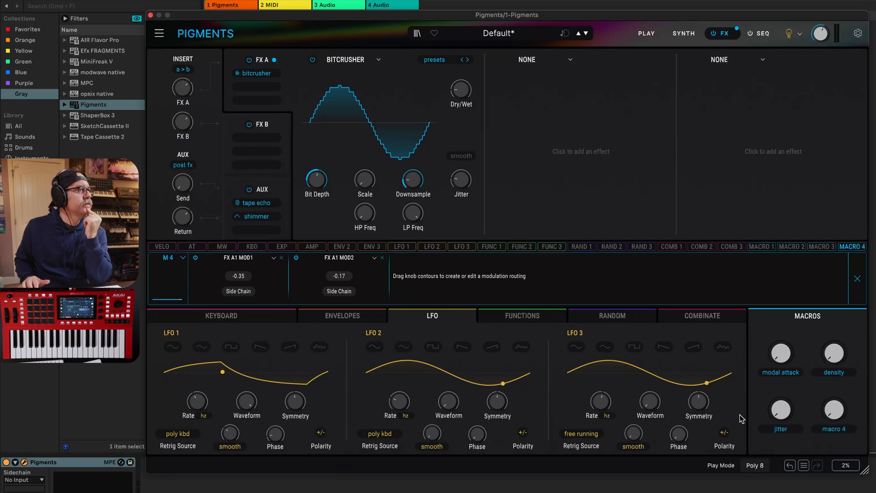
pyautogui.moveTo(834, 411); pyautogui.dragTo(835, 356)
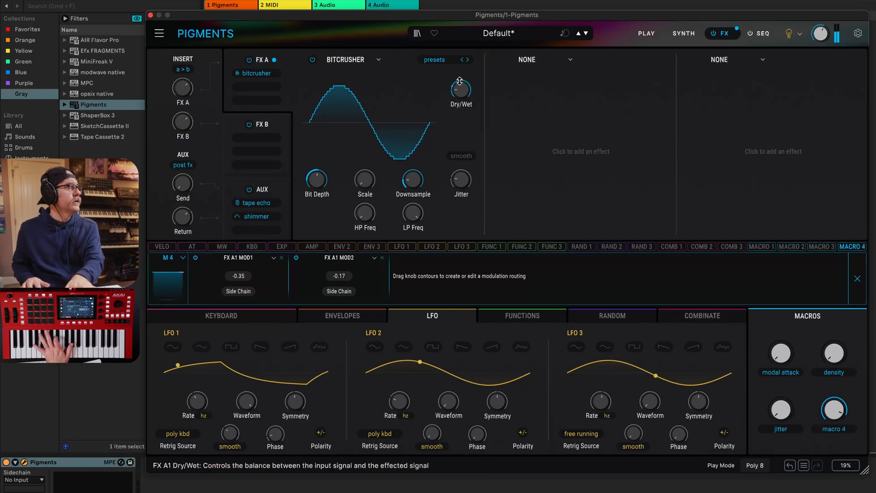
# - Assign macro 4 to the bitcrusher's dry/wet by 0.45, and change its bit depth amount to 0.23 and downsample amount to 0.49
pyautogui.moveTo(460, 89); pyautogui.dragTo(460, 81)
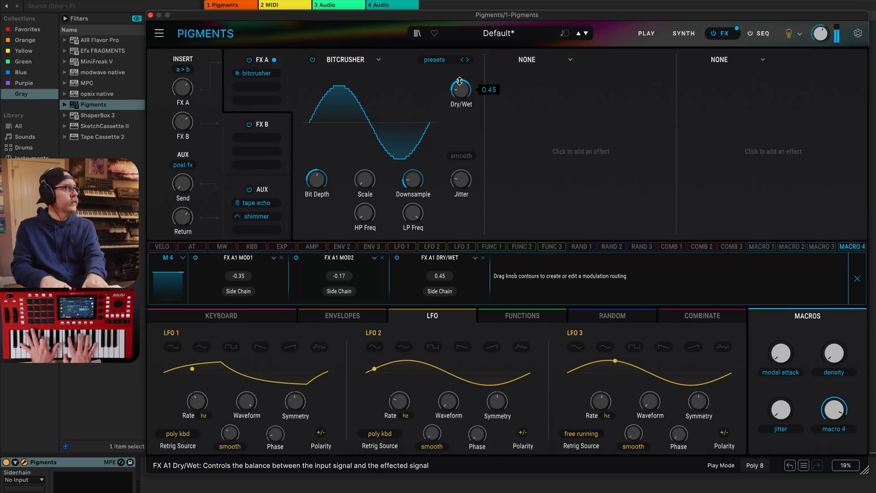
pyautogui.moveTo(318, 183)
pyautogui.moveTo(318, 181); pyautogui.dragTo(318, 176)
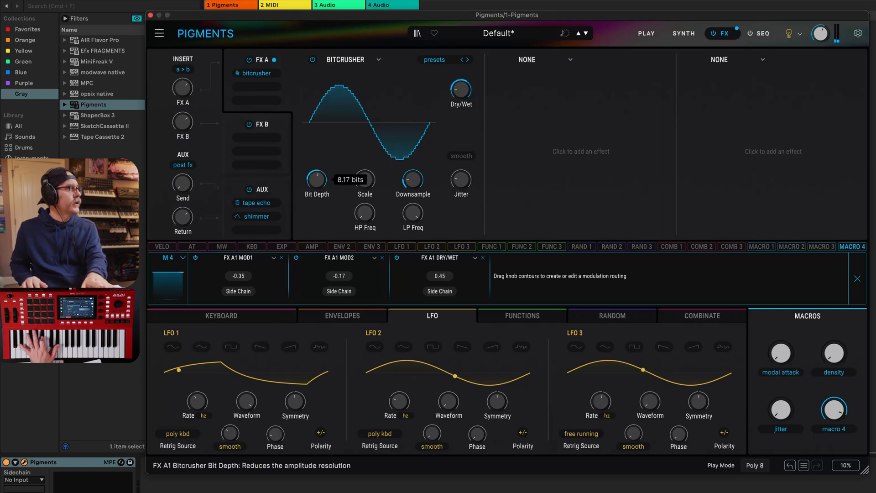
pyautogui.moveTo(323, 182); pyautogui.dragTo(325, 173)
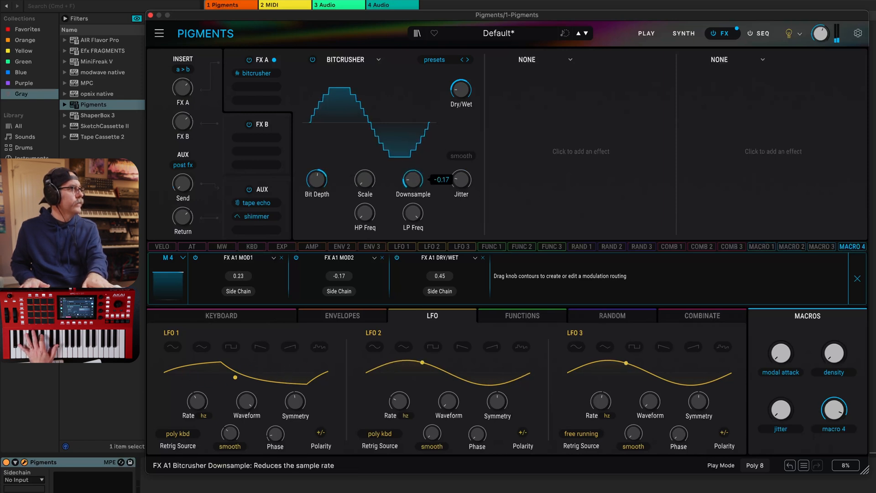
pyautogui.moveTo(413, 180); pyautogui.dragTo(413, 171)
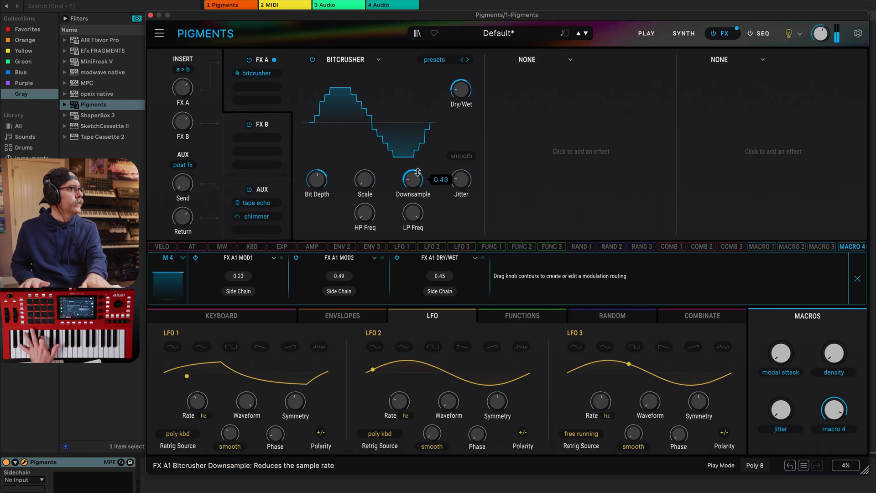
# - Lower macro 4 to about half and rename it BitCrush
pyautogui.moveTo(834, 410)
pyautogui.mouseDown()
pyautogui.moveTo(834, 457)
pyautogui.moveTo(834, 416)
pyautogui.mouseUp()
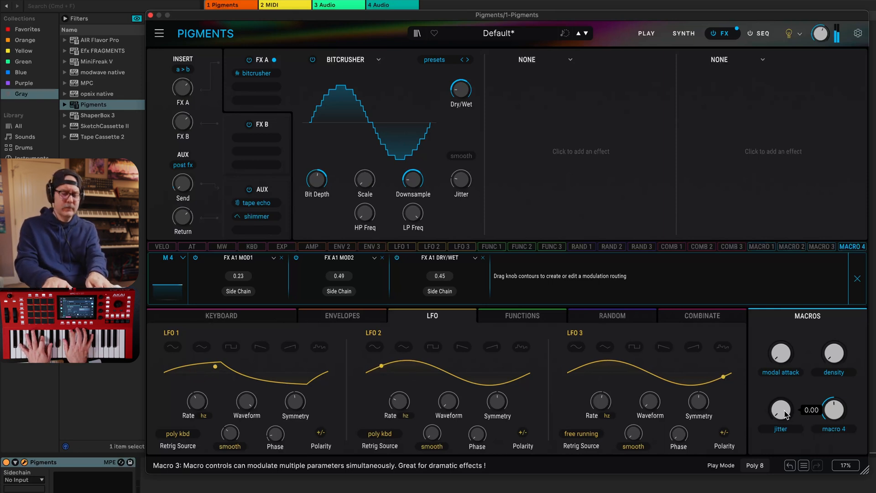
pyautogui.doubleClick(838, 430)
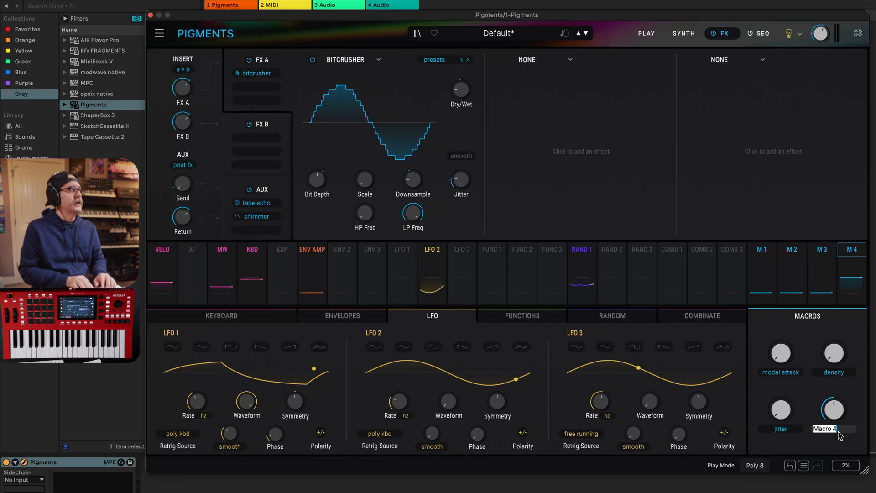
pyautogui.write('BitCrush')
pyautogui.press('Return')
# - Start saving the patch as a new preset named Modal Dust, enter the author's name, and set its type to Lofi Keys
pyautogui.click(159, 34)
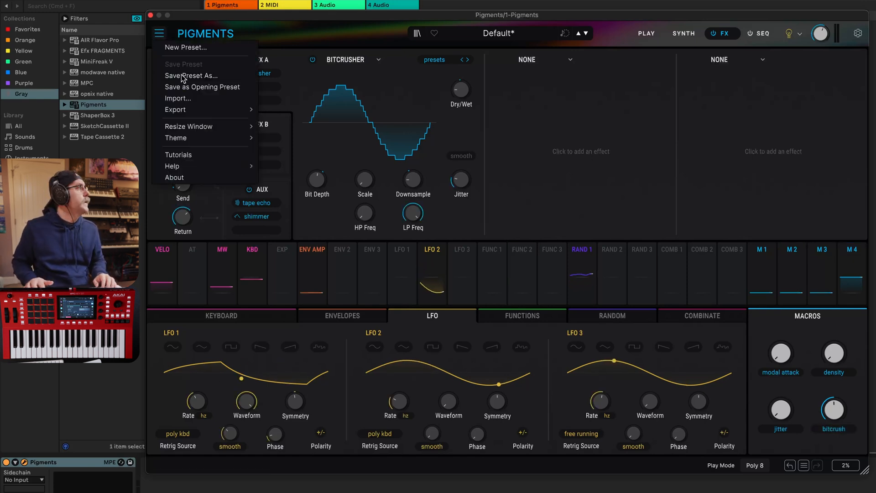
pyautogui.click(181, 76)
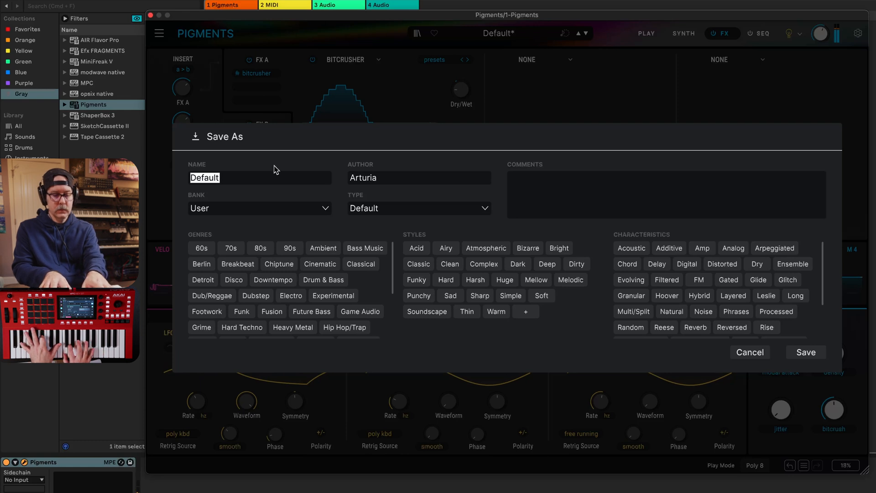
pyautogui.write('Modal Dust')
pyautogui.press('Tab')
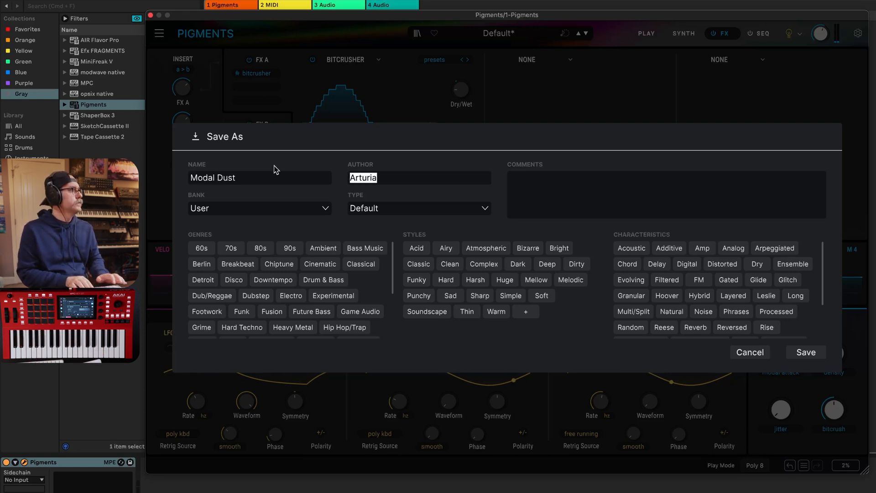
pyautogui.write('Tefty')
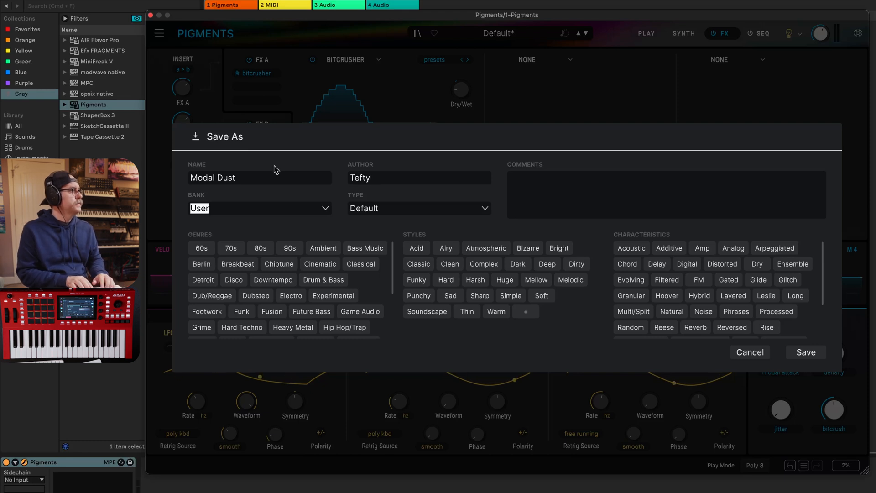
pyautogui.press('Tab')
pyautogui.moveTo(385, 282)
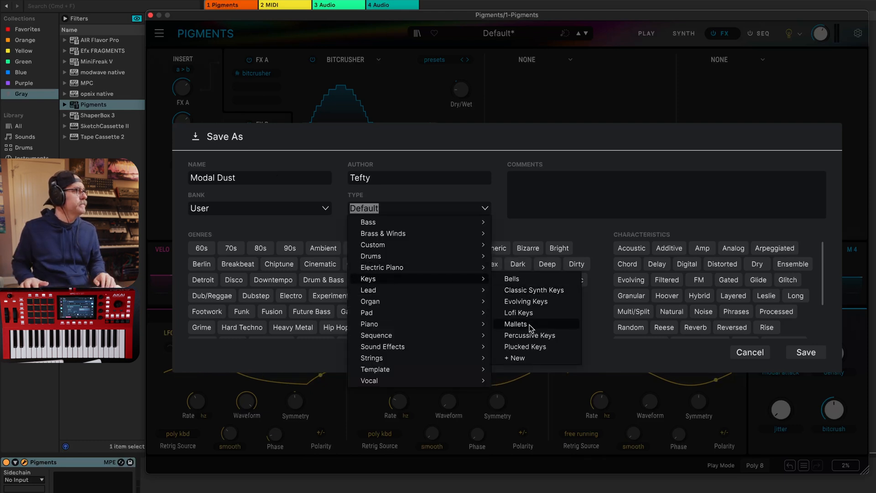
pyautogui.click(521, 312)
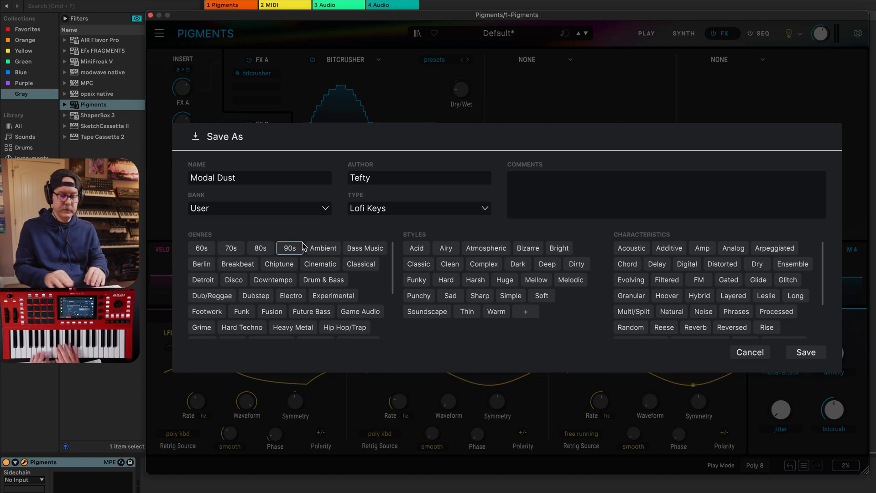
# - Tag the preset with the genres Soul/R&B, Lofi, Game Audio, Experimental, Cinematic, Ambient and Classical
pyautogui.scroll(-3, 316, 297)
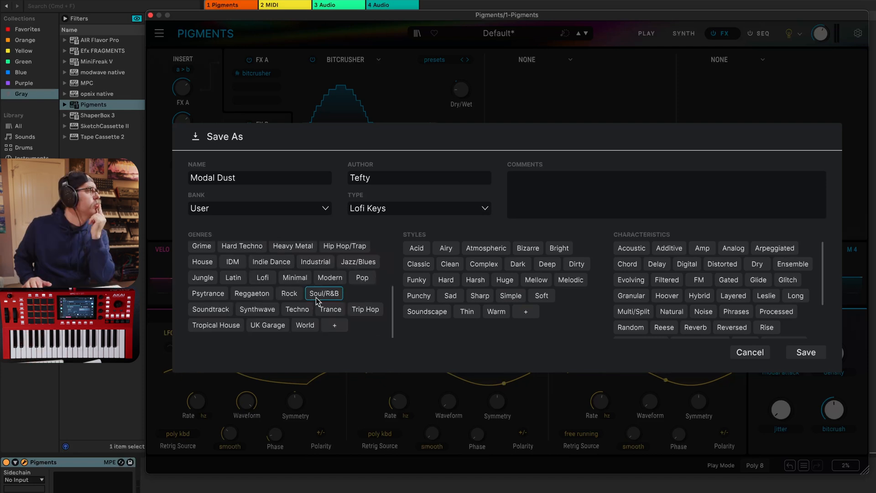
pyautogui.click(263, 278)
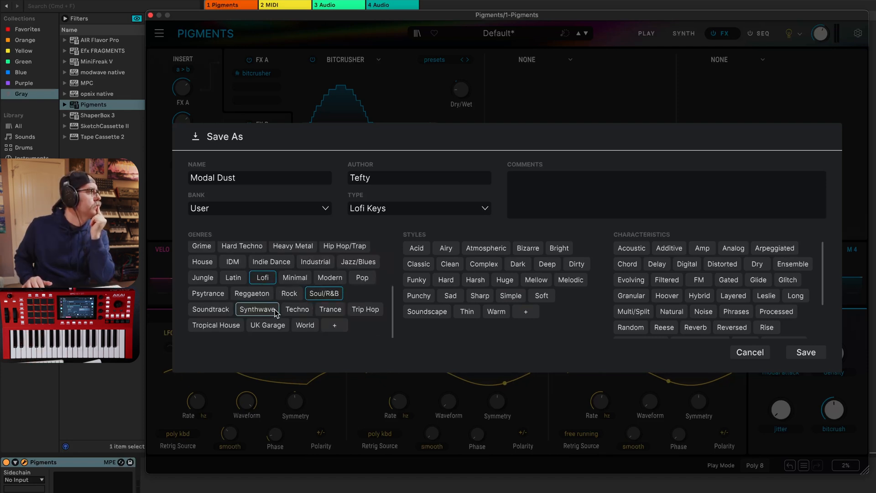
pyautogui.scroll(3, 276, 312)
pyautogui.click(333, 268)
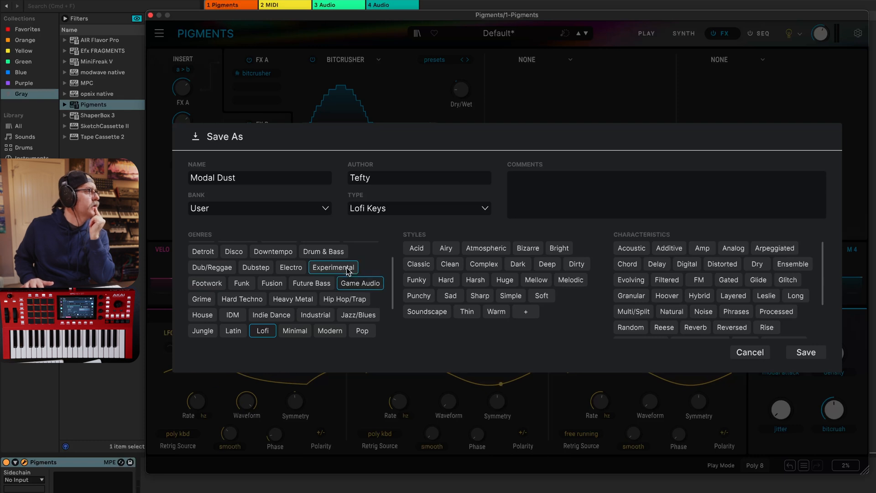
pyautogui.scroll(2, 320, 282)
pyautogui.click(321, 266)
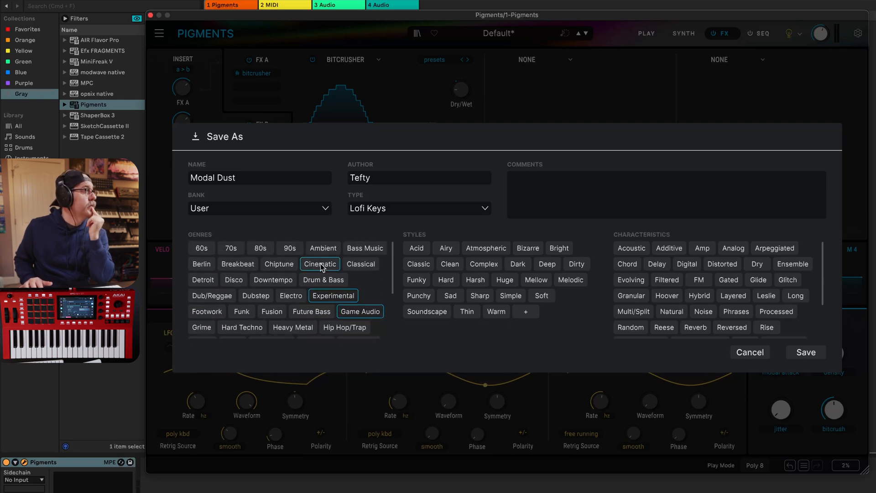
pyautogui.click(353, 266)
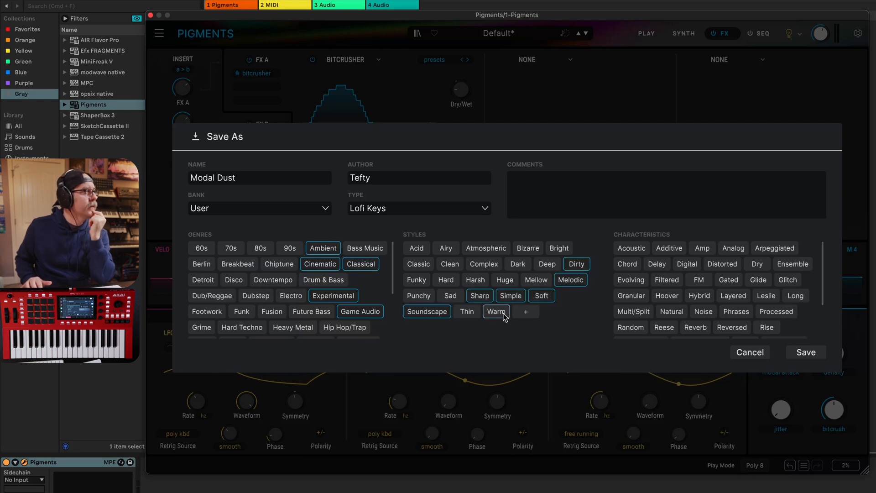
# - Tag the preset with the styles Dirty, Melodic, Sharp, Simple, Soft, Soundscape, Warm, Atmospheric and Airy
pyautogui.click(486, 249)
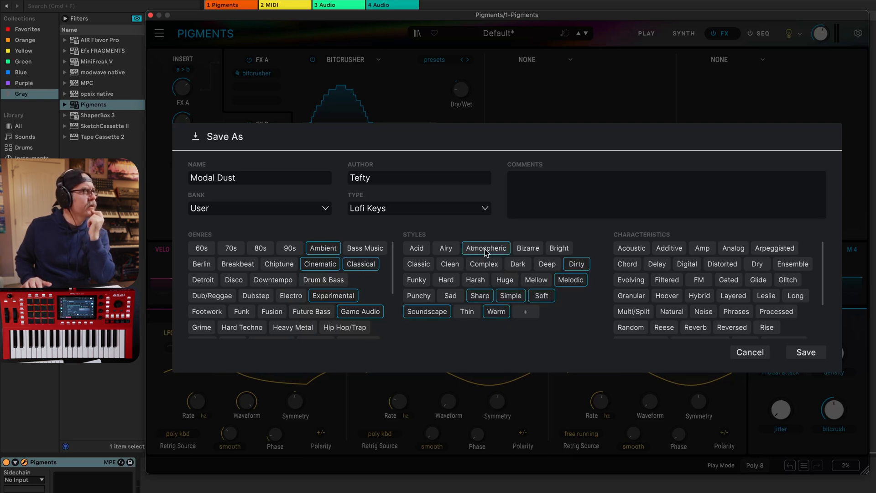
pyautogui.click(444, 248)
# - Add the characteristics Acoustic, Digital, Delay, Ensemble, Filtered, Granular, Hybrid, Layered, Long, Natural and Processed, and save the preset
pyautogui.click(631, 248)
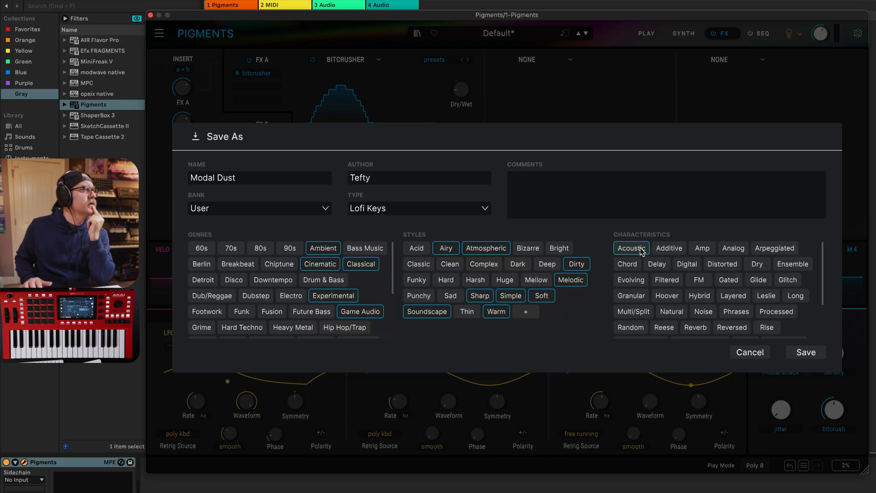
pyautogui.click(690, 265)
pyautogui.click(657, 265)
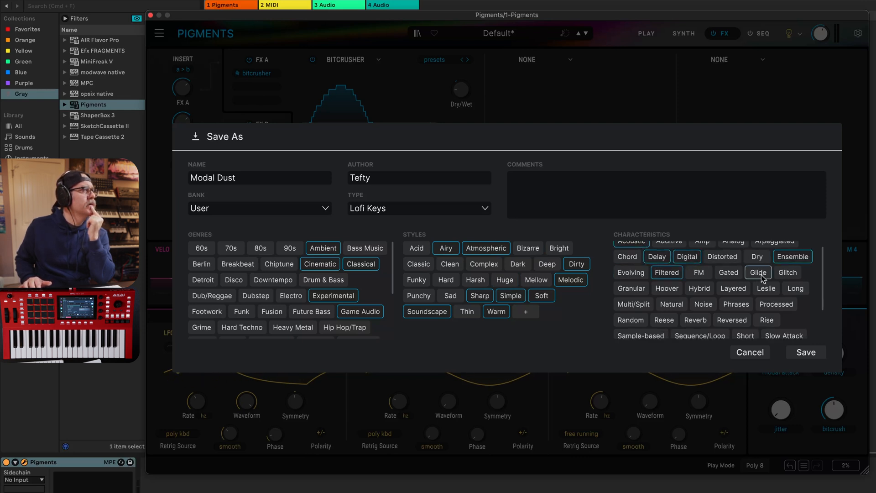
pyautogui.click(642, 290)
pyautogui.click(699, 289)
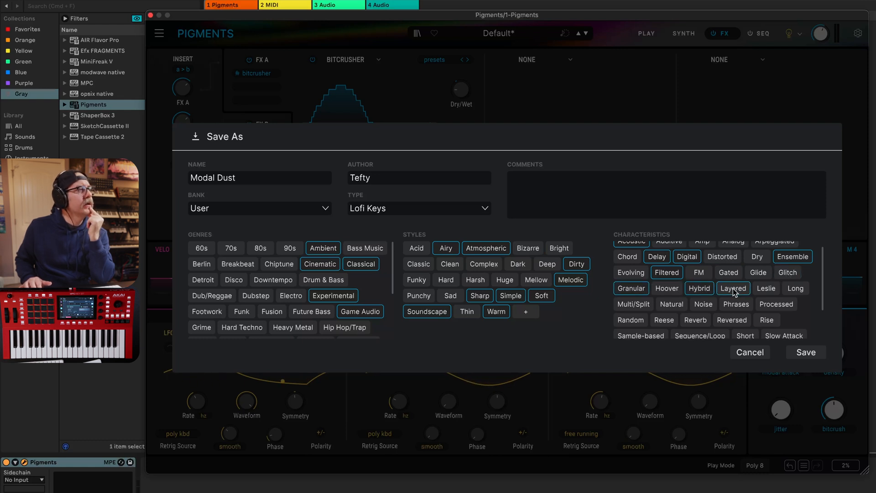
pyautogui.click(796, 288)
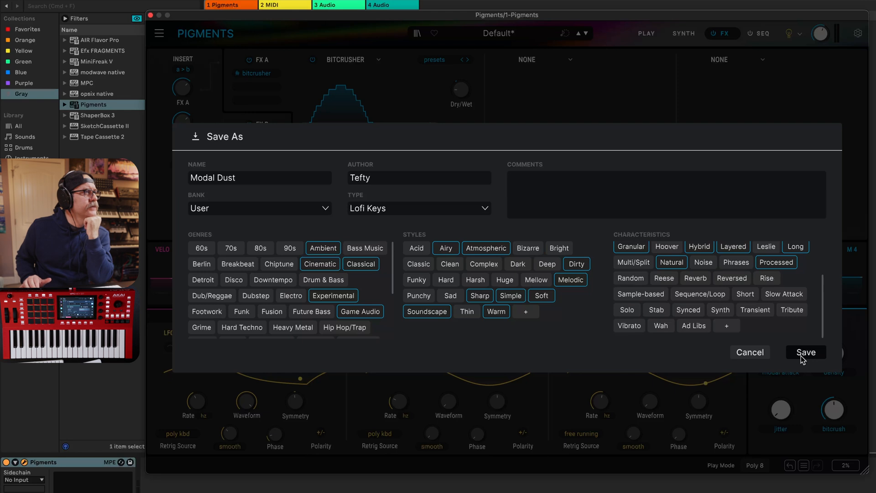
pyautogui.click(806, 352)
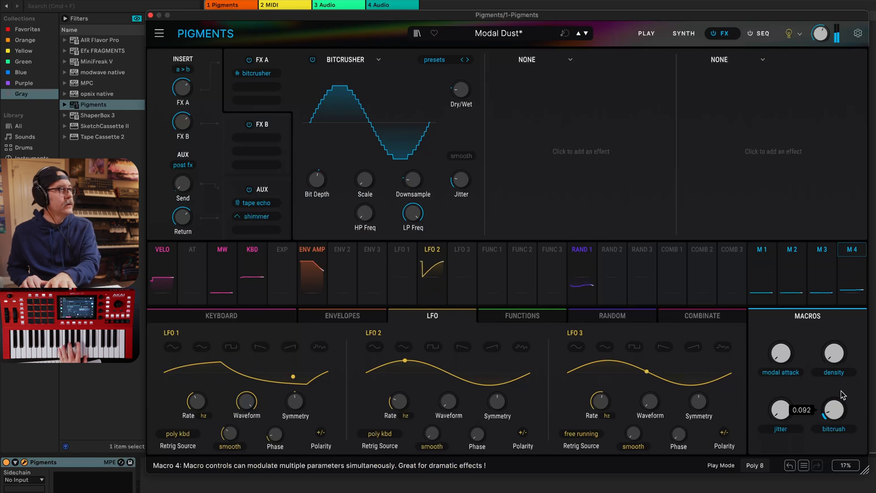
# - Overwrite the Modal Dust preset with the bitcrush macro lowered to about 0.09
pyautogui.click(159, 34)
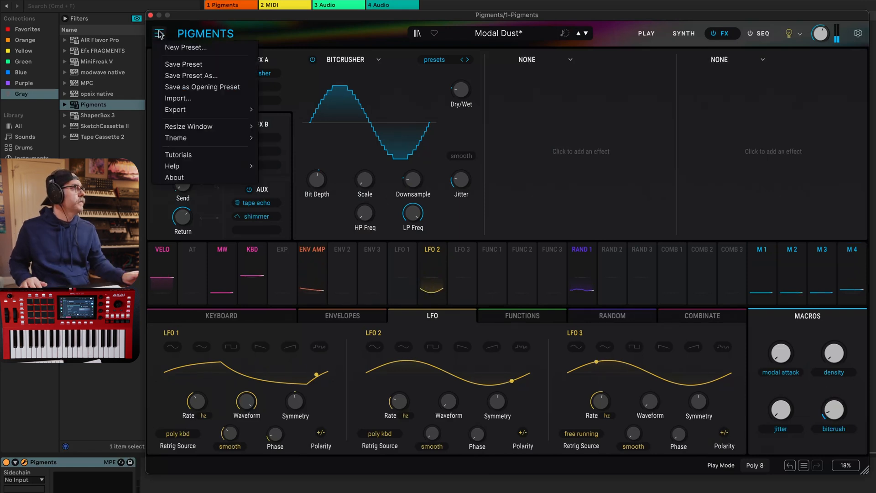
pyautogui.click(178, 64)
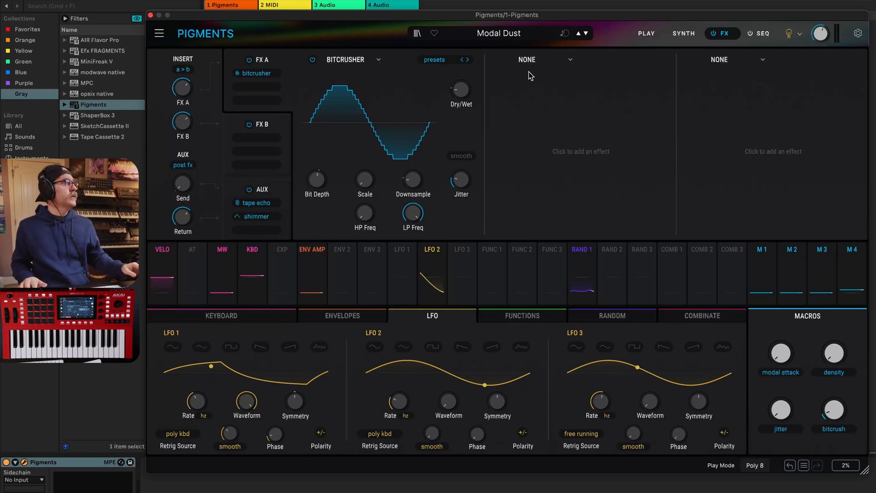
# - Create a new default preset and show its synth engines
pyautogui.click(160, 33)
pyautogui.click(183, 51)
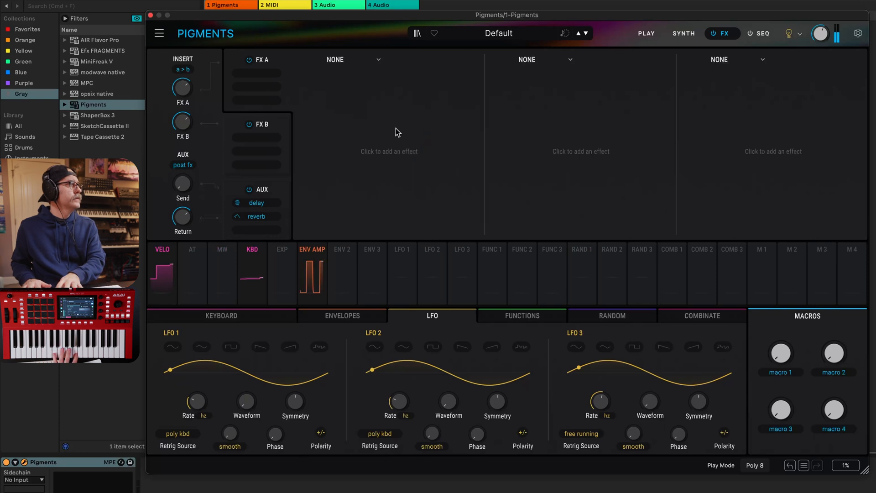
pyautogui.click(687, 34)
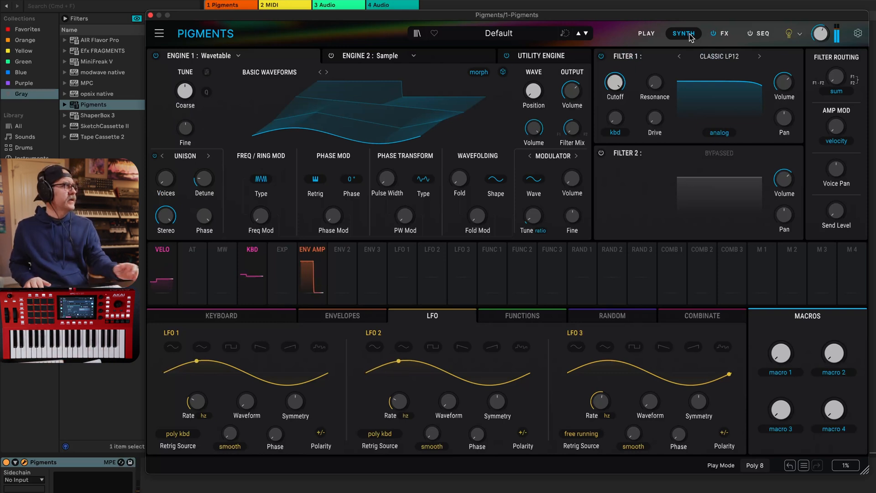
# - Switch Engine 1 to the Modal type and raise its friction exciter volume to about -11.7 dB
pyautogui.click(253, 57)
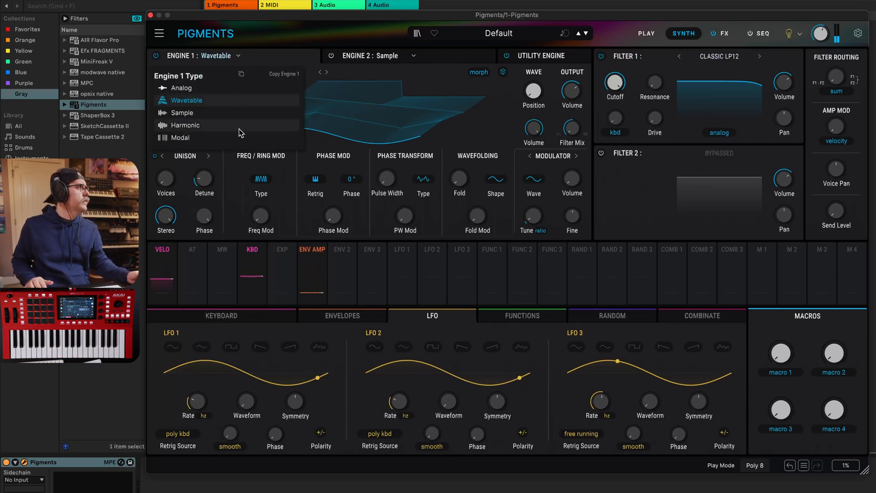
pyautogui.click(217, 144)
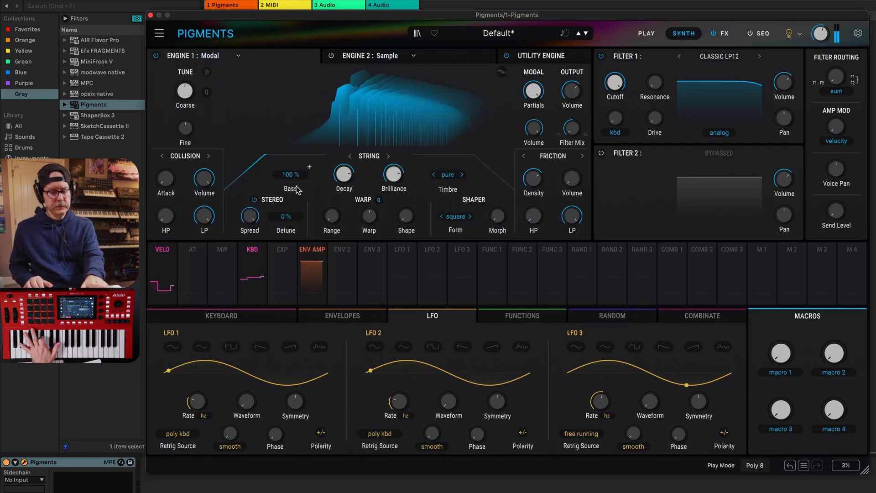
pyautogui.moveTo(339, 182)
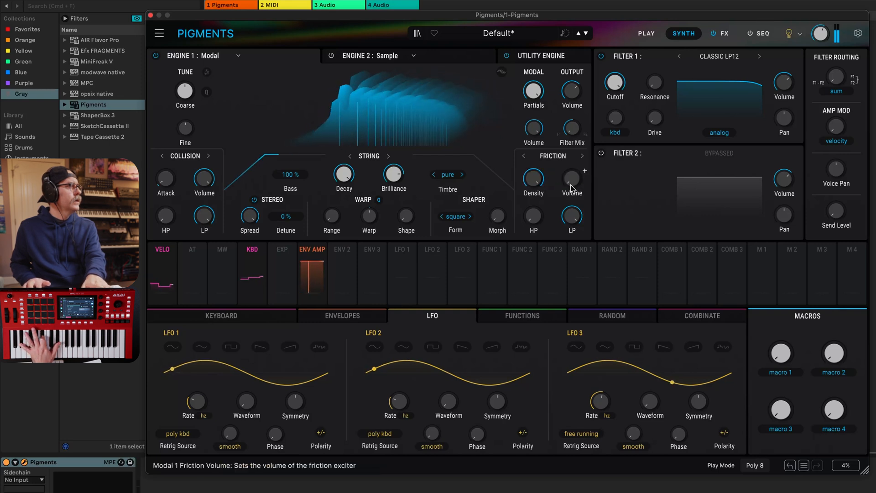
pyautogui.moveTo(585, 171)
pyautogui.moveTo(572, 185); pyautogui.dragTo(573, 171)
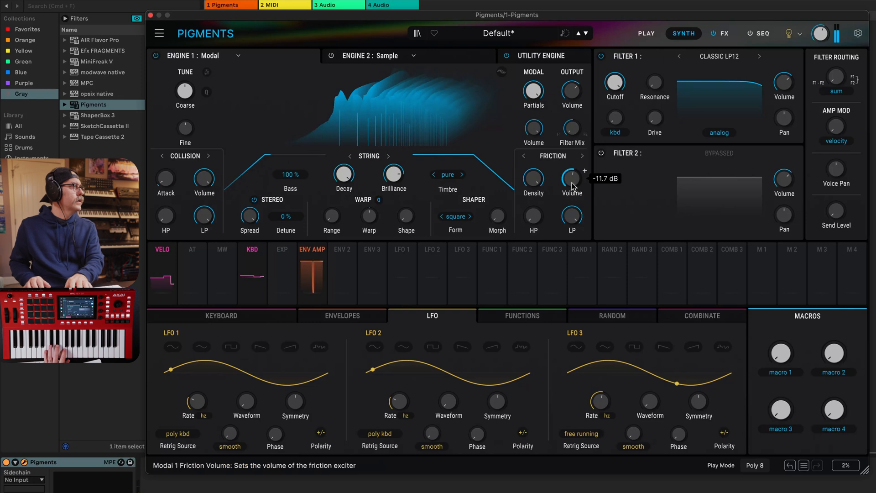
# - Detune the string resonator by 10 %, adjust its warp, and set the shaper form to guitar with a moderate morph
pyautogui.moveTo(377, 217); pyautogui.dragTo(380, 210)
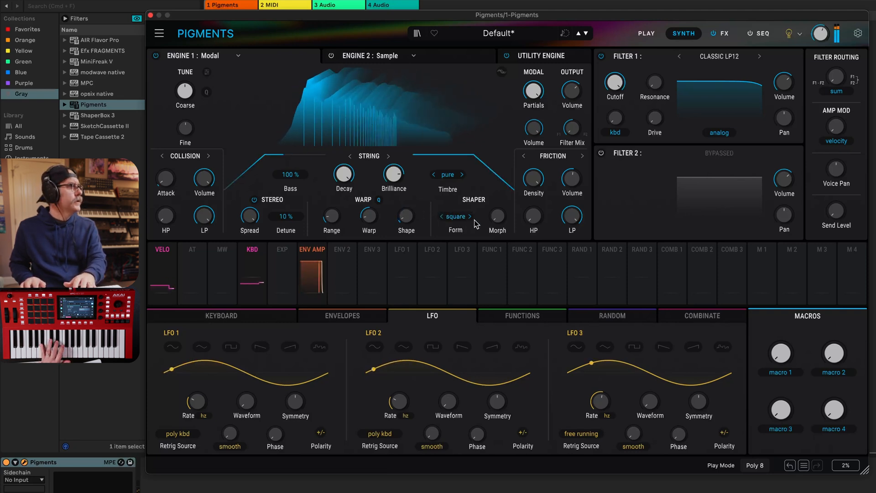
pyautogui.moveTo(499, 217)
pyautogui.mouseDown()
pyautogui.moveTo(508, 210)
pyautogui.moveTo(498, 202)
pyautogui.mouseUp()
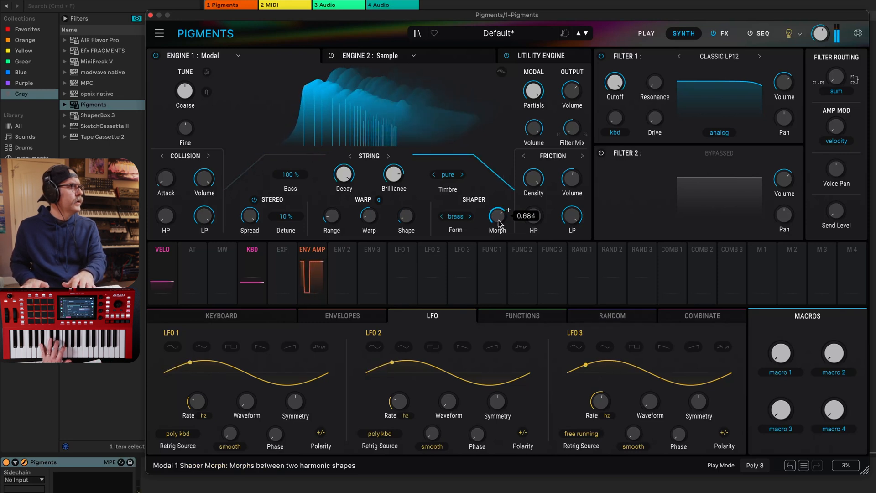
pyautogui.click(470, 216)
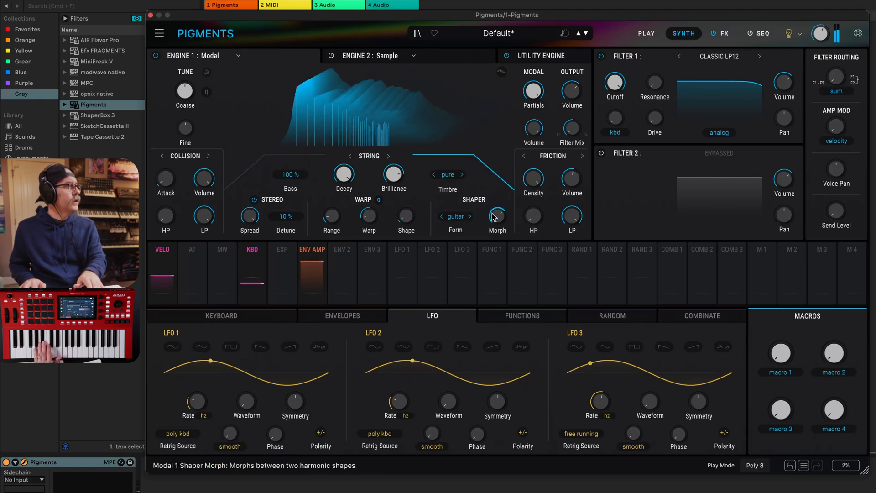
pyautogui.moveTo(498, 216)
pyautogui.mouseDown()
pyautogui.moveTo(498, 197)
pyautogui.moveTo(489, 222)
pyautogui.mouseUp()
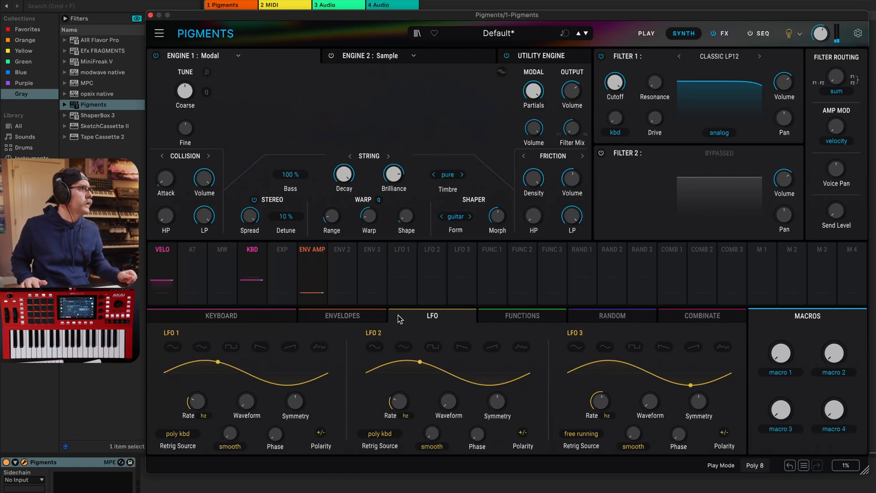
# - Modulate the shaper morph from LFO 1 by 0.28 and the warp amount from LFO 2 by -0.06
pyautogui.moveTo(427, 250)
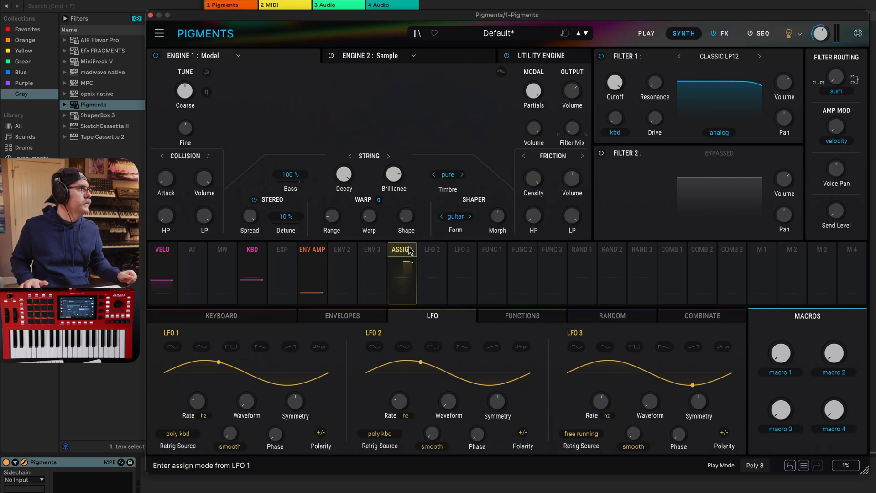
pyautogui.click(426, 250)
pyautogui.moveTo(502, 214)
pyautogui.mouseDown()
pyautogui.moveTo(502, 201)
pyautogui.moveTo(503, 209)
pyautogui.mouseUp()
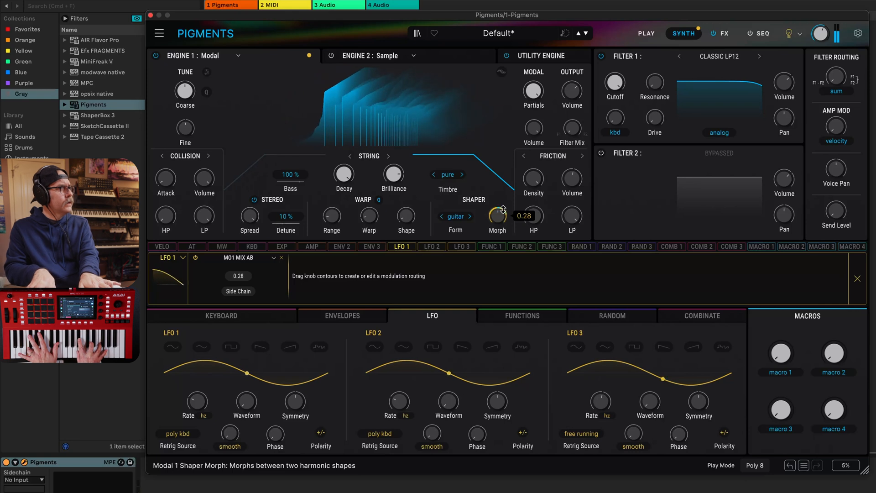
pyautogui.click(427, 246)
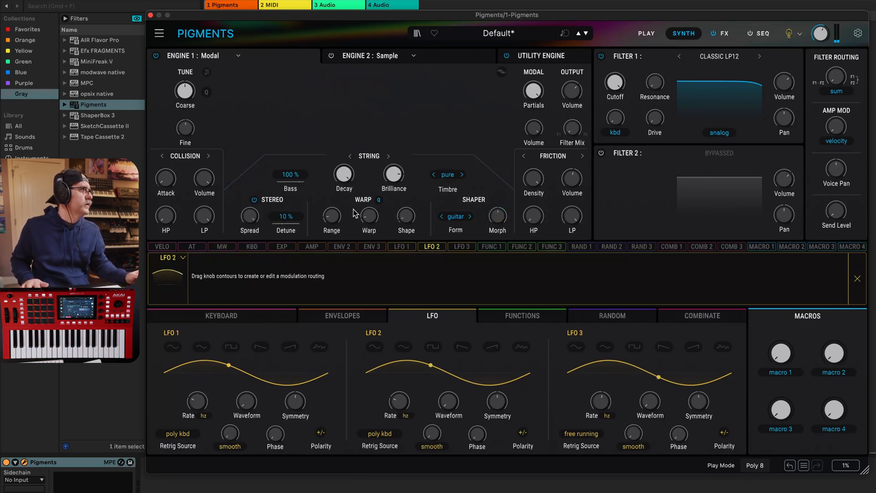
pyautogui.moveTo(370, 207); pyautogui.dragTo(371, 211)
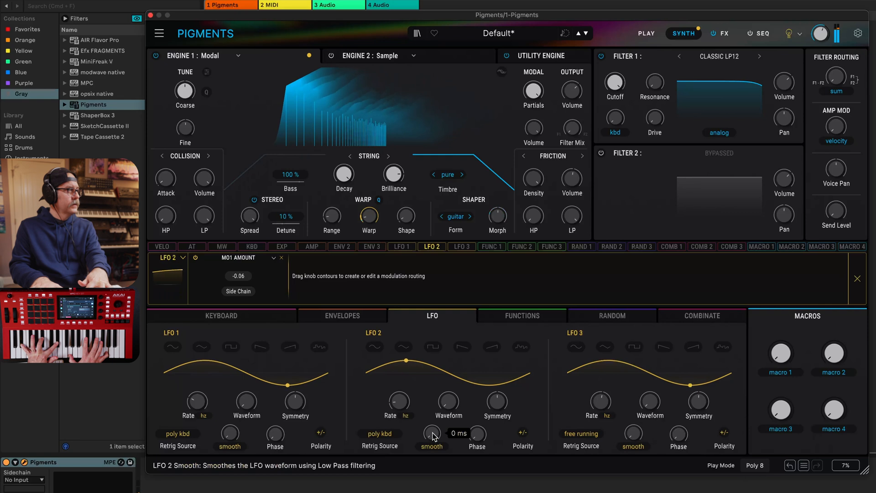
# - Set Random 1 to free running with a rate in Hz, high smoothing and a distance of about 41 %
pyautogui.click(613, 315)
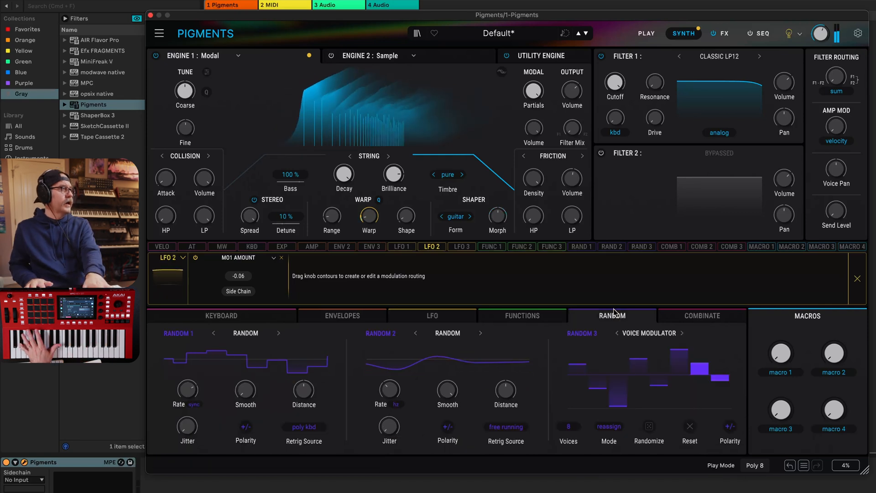
pyautogui.click(247, 334)
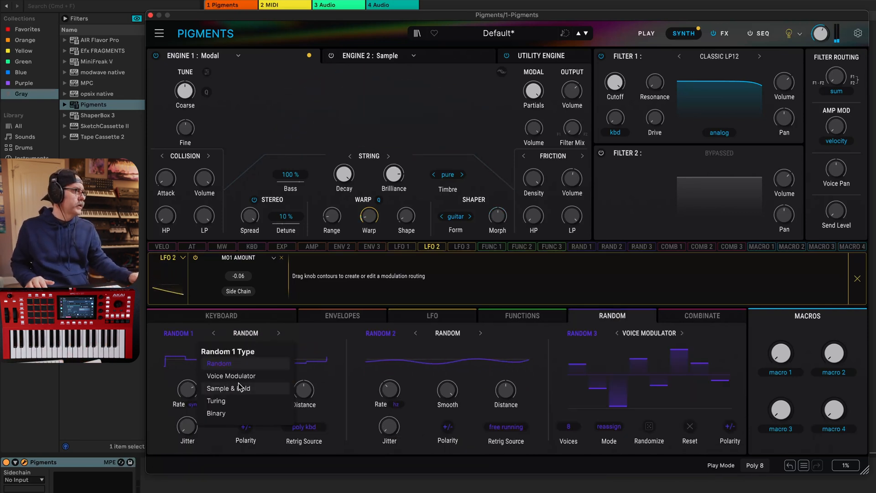
pyautogui.click(292, 366)
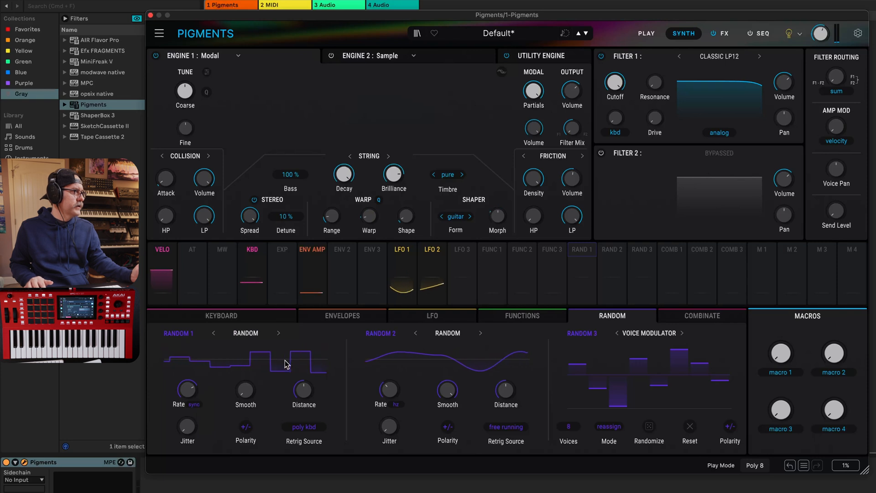
pyautogui.click(304, 426)
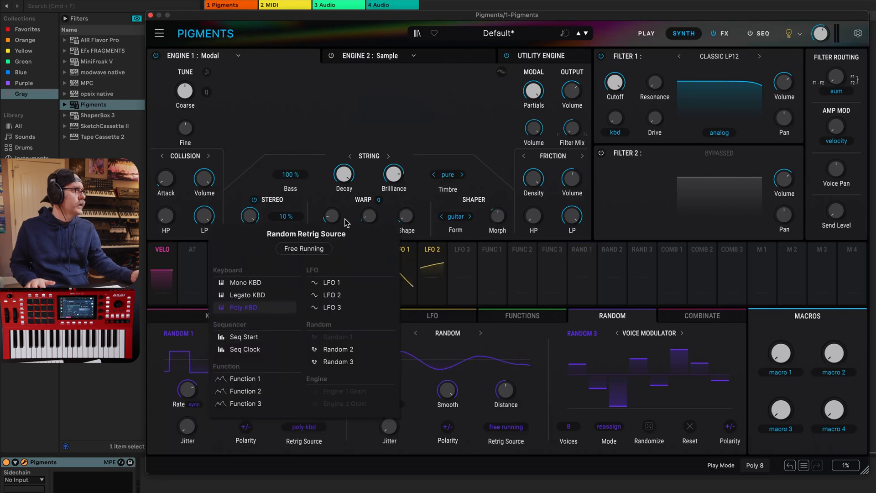
pyautogui.click(302, 251)
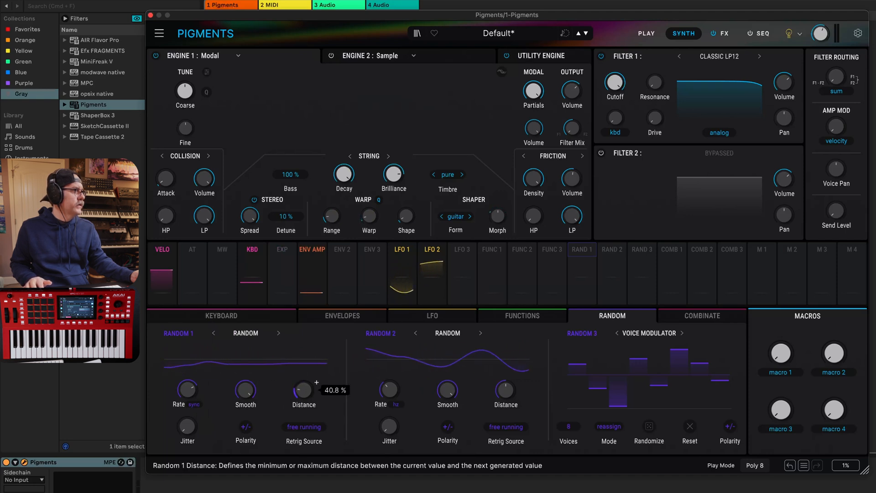
pyautogui.click(194, 405)
pyautogui.click(187, 323)
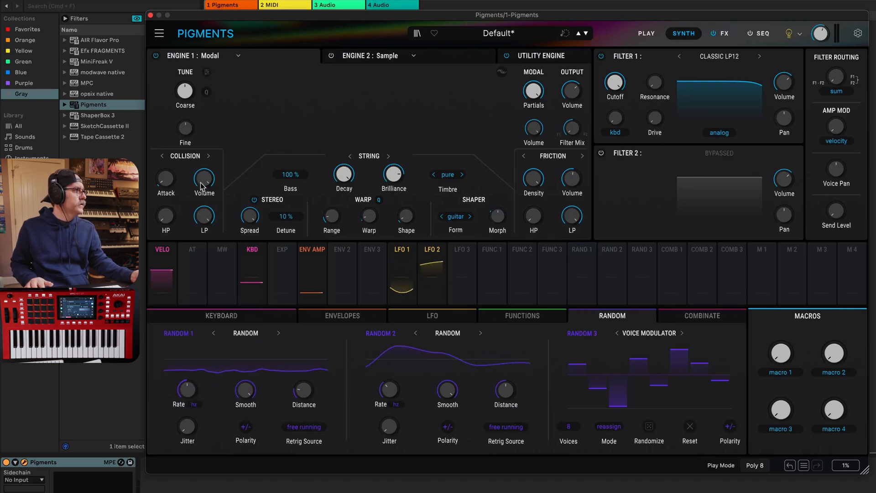
# - Modulate Engine 1's fine tuning from Random 1 by 0.08
pyautogui.click(582, 251)
pyautogui.moveTo(200, 121); pyautogui.dragTo(200, 120)
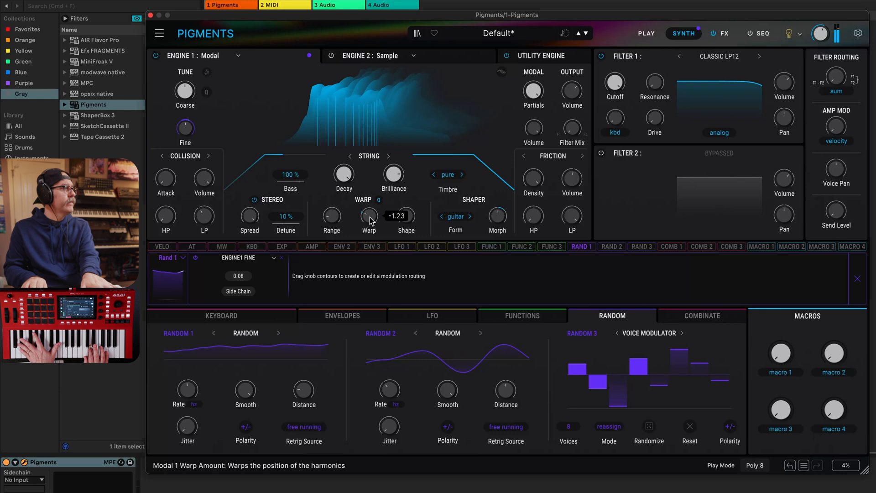
# - Reshape the amp envelope with a slow attack, a high sustain and a long release
pyautogui.click(328, 318)
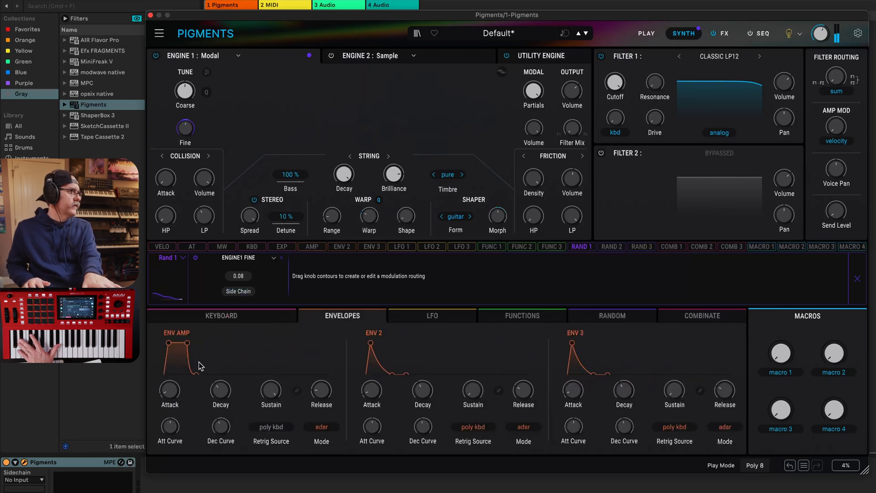
pyautogui.moveTo(186, 343)
pyautogui.mouseDown()
pyautogui.moveTo(178, 366)
pyautogui.moveTo(182, 355)
pyautogui.mouseUp()
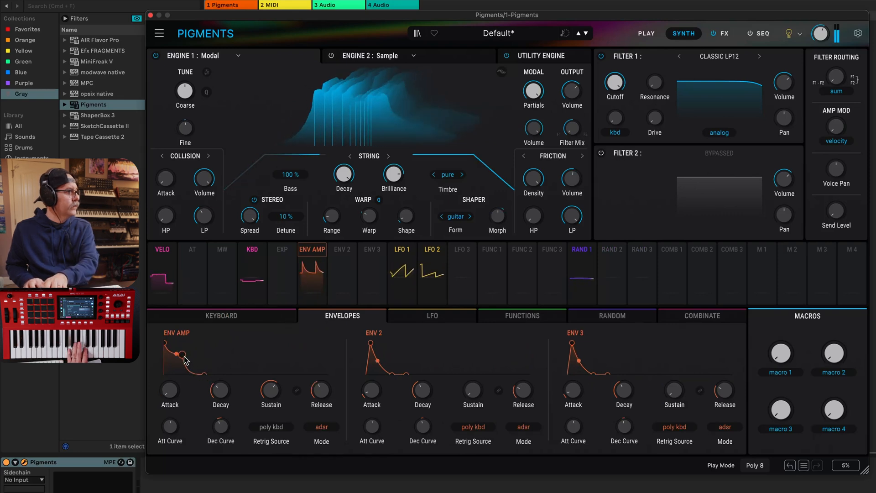
pyautogui.moveTo(165, 344); pyautogui.dragTo(250, 349)
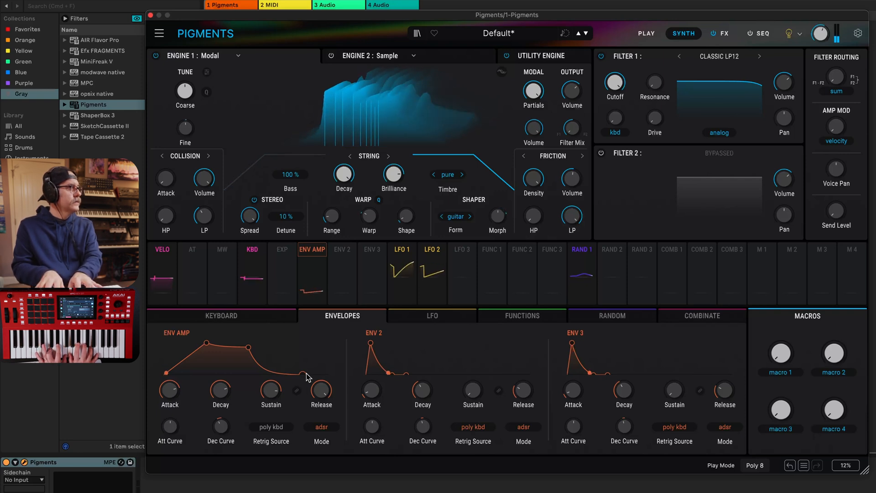
# - Set LFO 1's retrigger source to free running
pyautogui.click(402, 273)
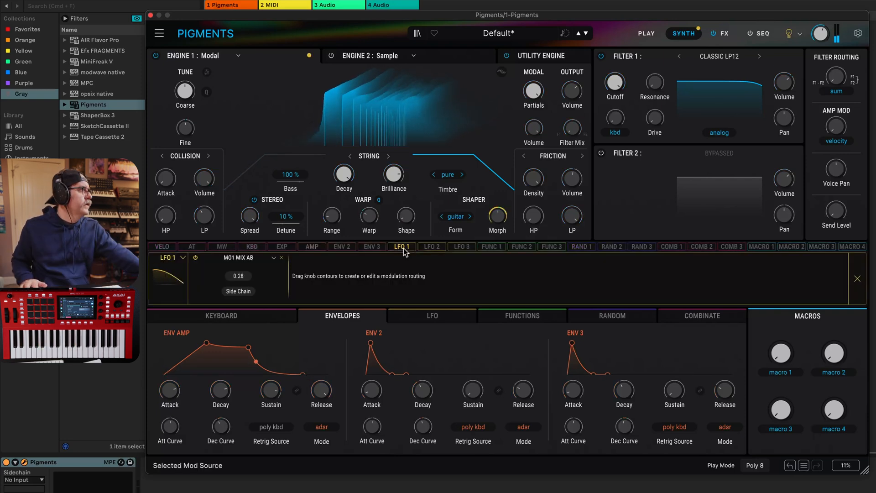
pyautogui.click(448, 324)
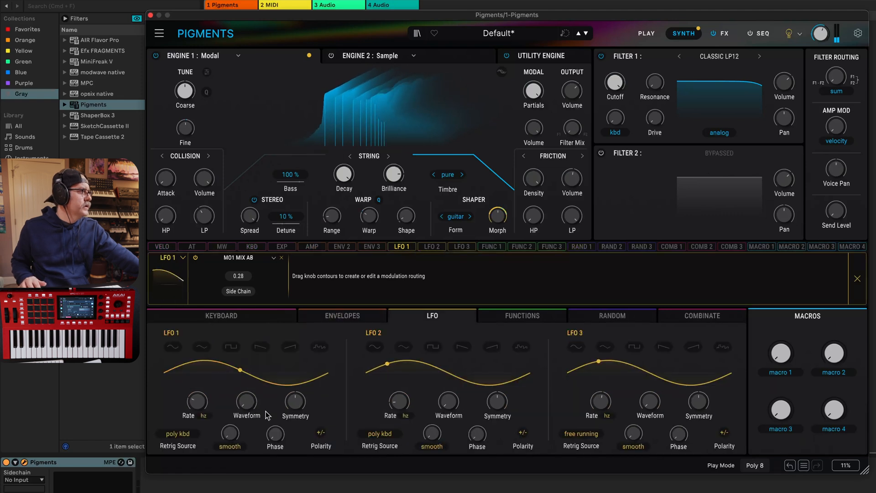
pyautogui.click(184, 434)
pyautogui.click(242, 255)
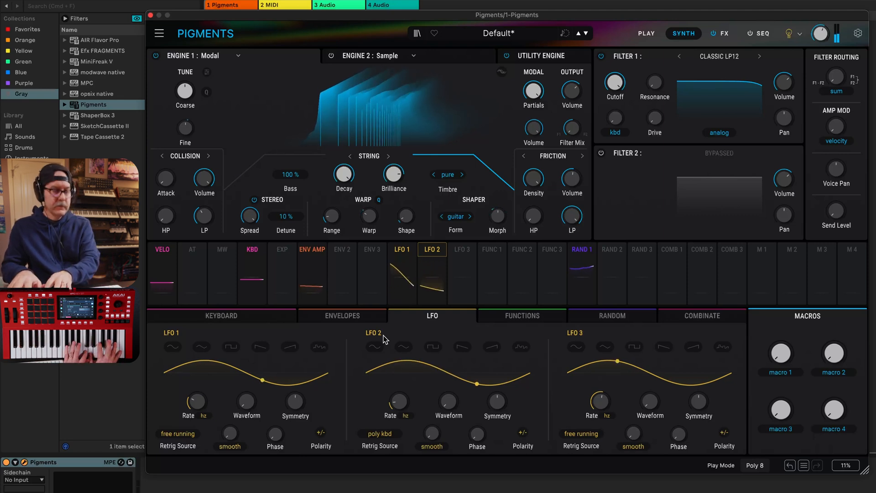
# - Change Filter 1 to the Jup-8 Lowpass 24 type, lower its cutoff and add a little resonance
pyautogui.click(720, 56)
pyautogui.moveTo(676, 248)
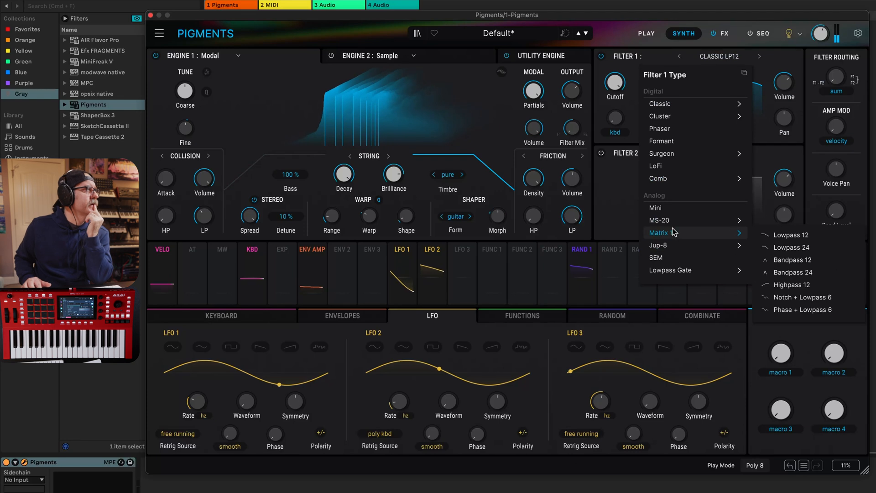
pyautogui.moveTo(676, 221)
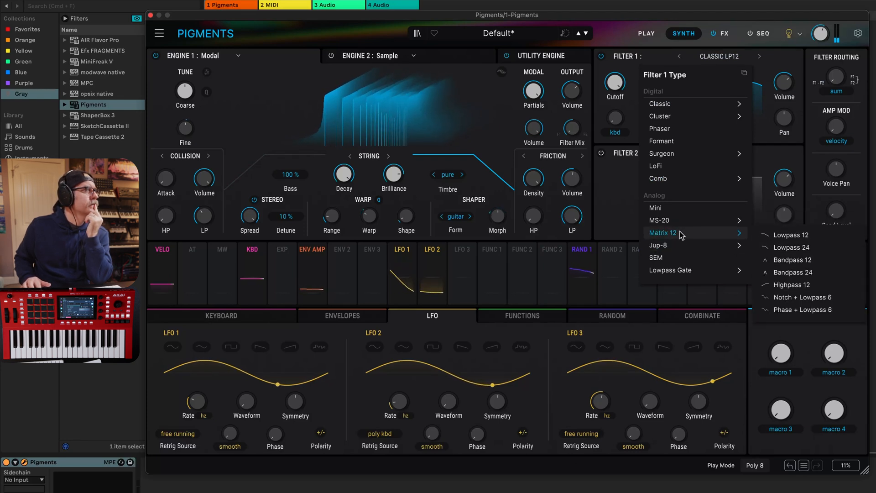
pyautogui.click(788, 260)
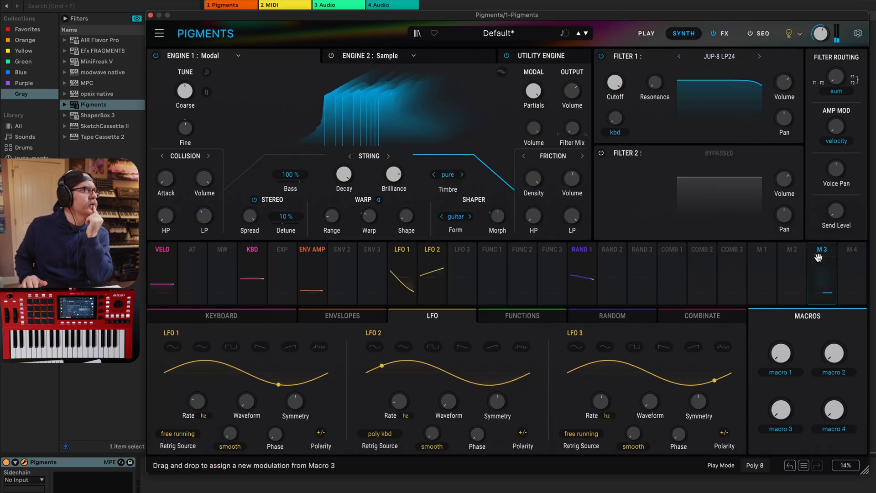
pyautogui.moveTo(616, 83); pyautogui.dragTo(616, 116)
pyautogui.scroll(10, 652, 83)
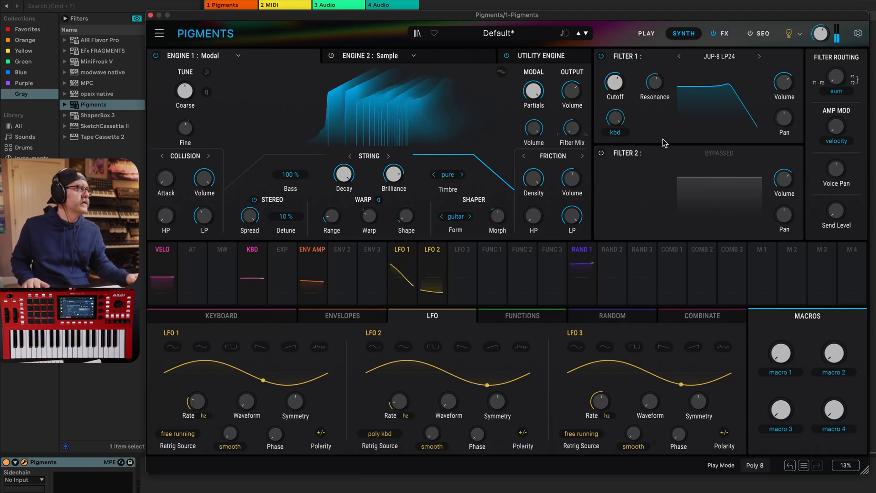
# - Set Filter 2 to the Comb Lowpass 6 type and tune its frequency to about 195 Hz
pyautogui.click(718, 153)
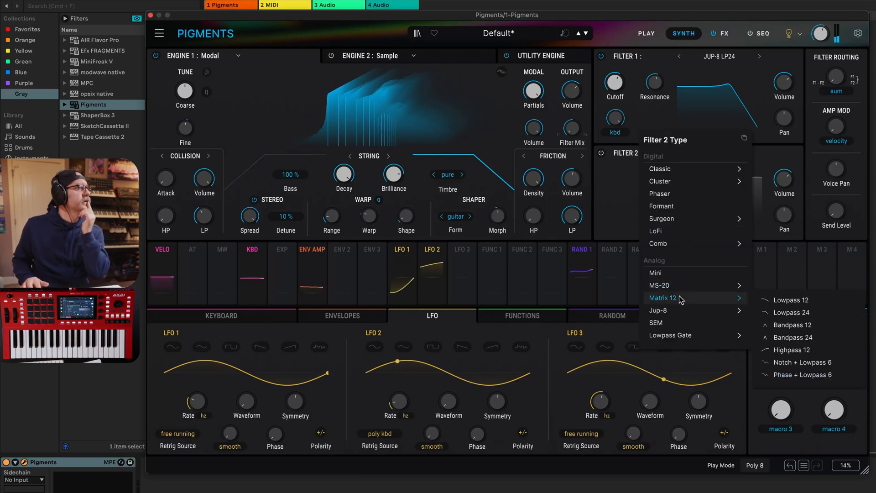
pyautogui.moveTo(669, 243)
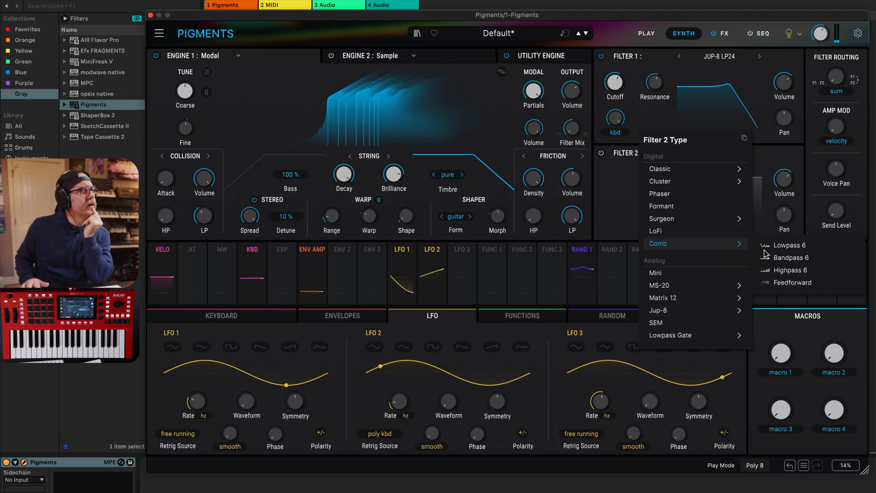
pyautogui.click(794, 245)
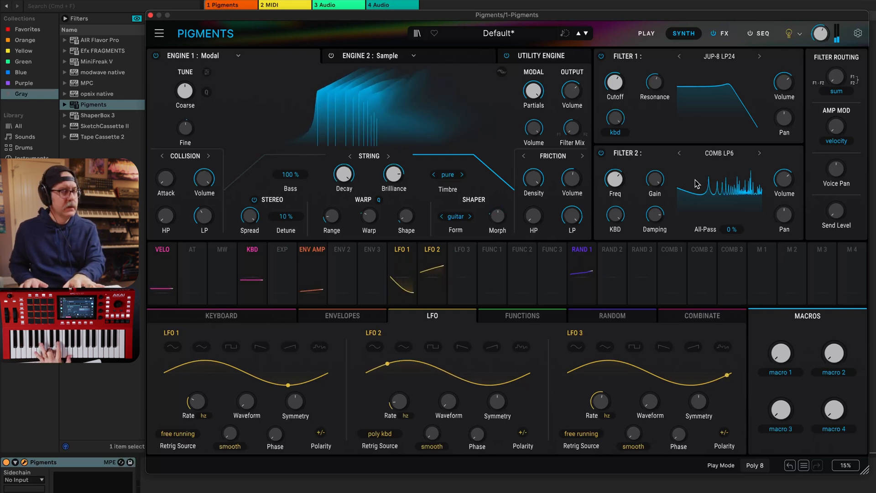
pyautogui.moveTo(628, 173)
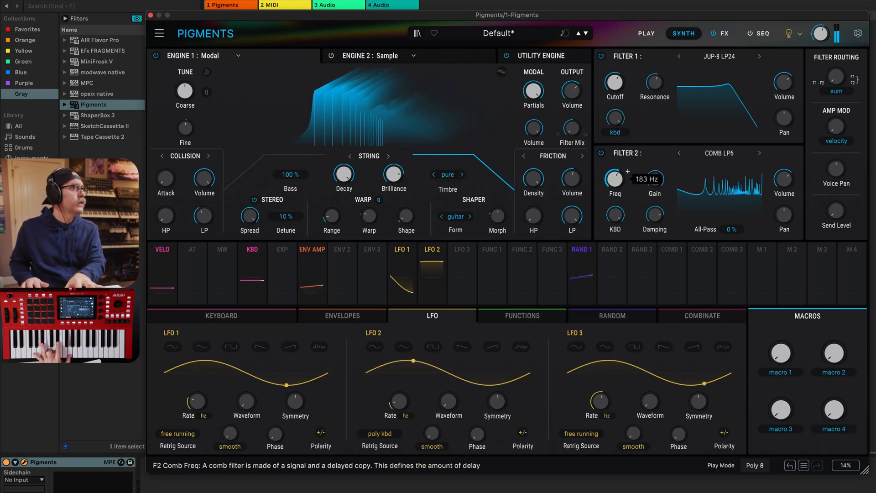
pyautogui.scroll(10, 628, 171)
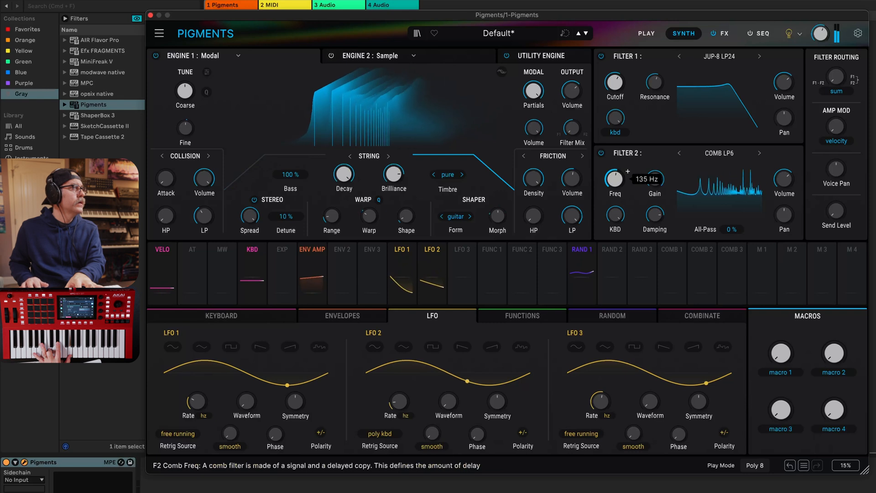
pyautogui.scroll(-2, 628, 171)
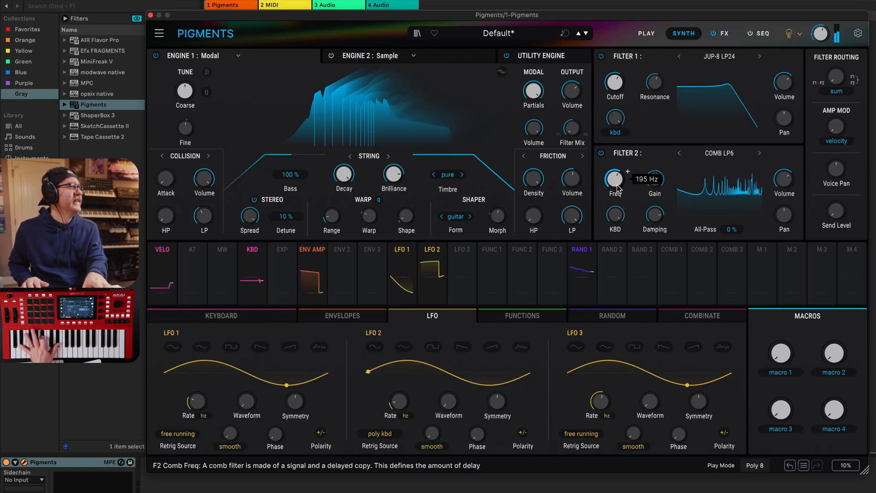
# - Retune Filter 2's comb frequency and adjust its damping by ear
pyautogui.scroll(-8, 628, 171)
pyautogui.scroll(2, 628, 171)
pyautogui.scroll(-10, 628, 171)
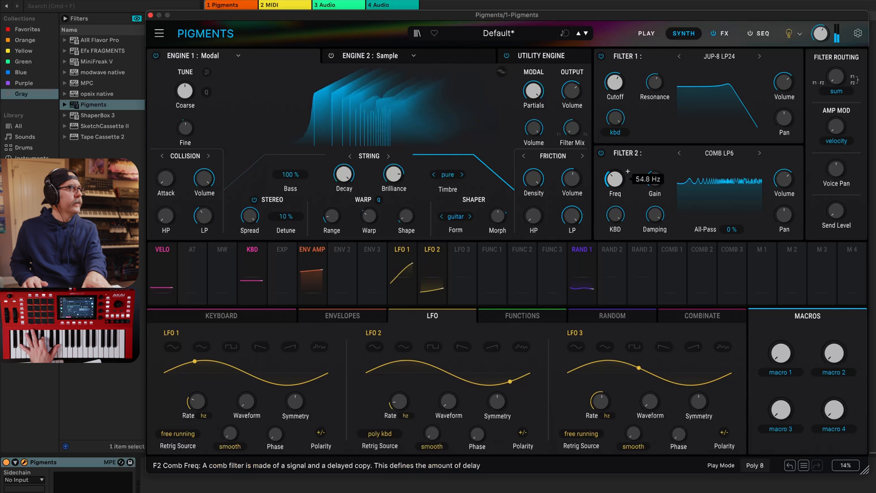
pyautogui.scroll(7, 629, 171)
pyautogui.scroll(2, 628, 171)
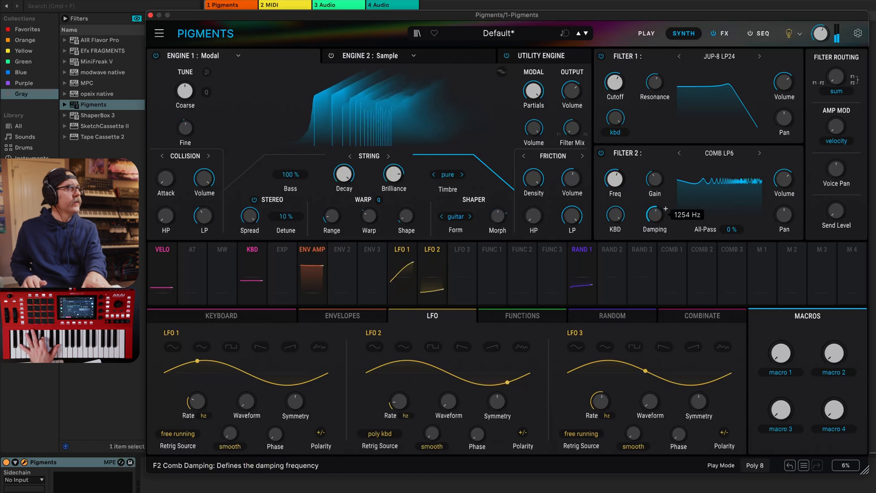
pyautogui.scroll(-2, 618, 182)
pyautogui.moveTo(615, 179)
pyautogui.mouseDown()
pyautogui.moveTo(615, 194)
pyautogui.moveTo(615, 172)
pyautogui.mouseUp()
pyautogui.moveTo(655, 214); pyautogui.dragTo(655, 183)
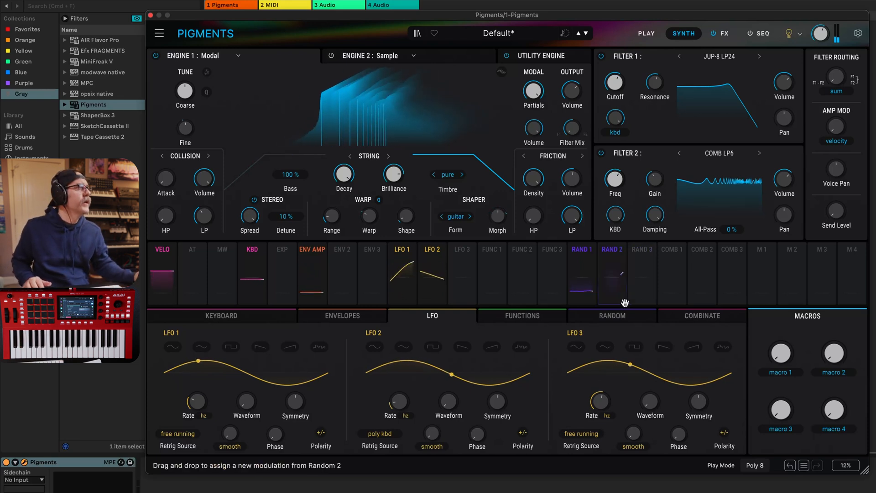
# - Modulate Filter 2's frequency from Random 1 by 0.12 and adjust the comb filter's base gain
pyautogui.click(582, 250)
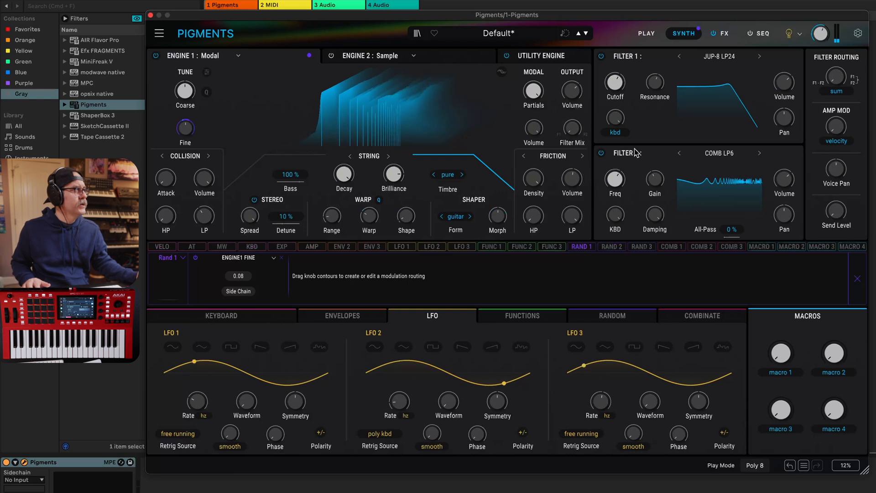
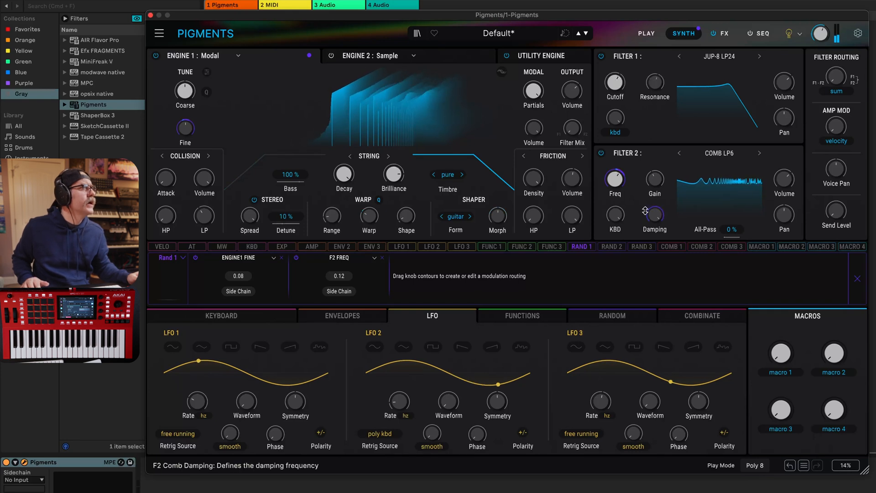
pyautogui.moveTo(658, 177); pyautogui.dragTo(654, 187)
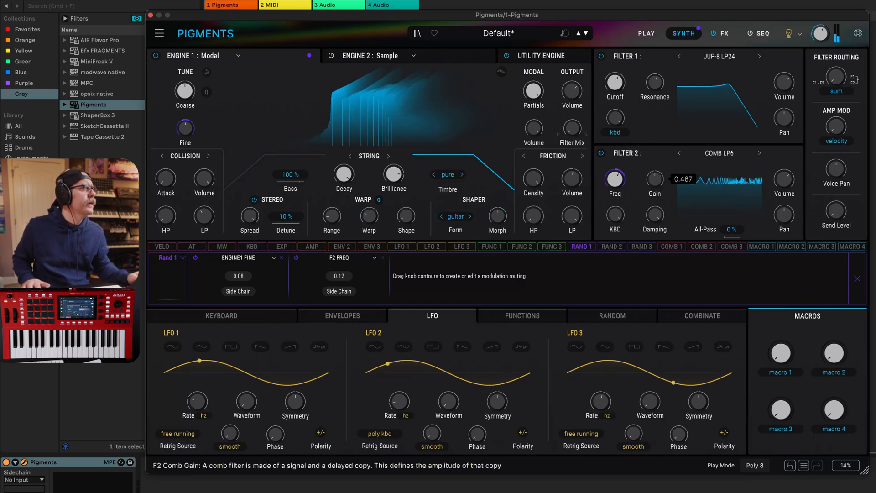
pyautogui.moveTo(654, 187); pyautogui.dragTo(656, 189)
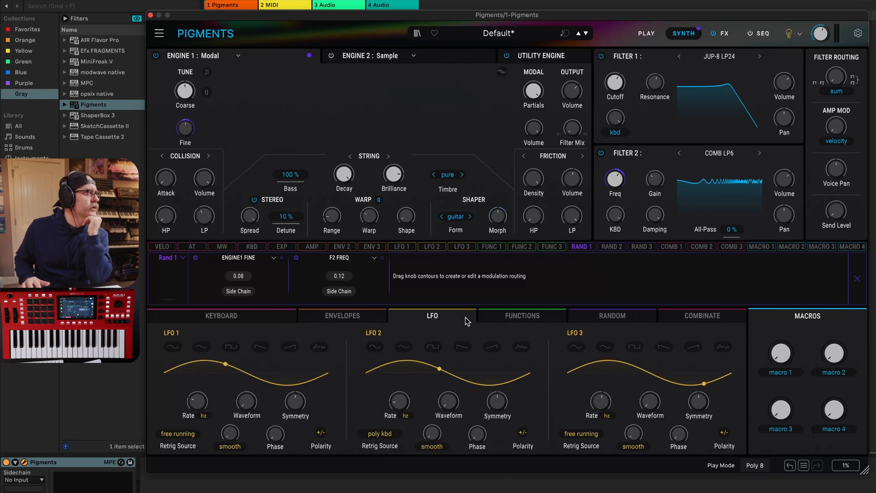
# - Modulate Filter 2's gain by -0.14 from Random 1 and by 0.17 from LFO 2
pyautogui.click(639, 317)
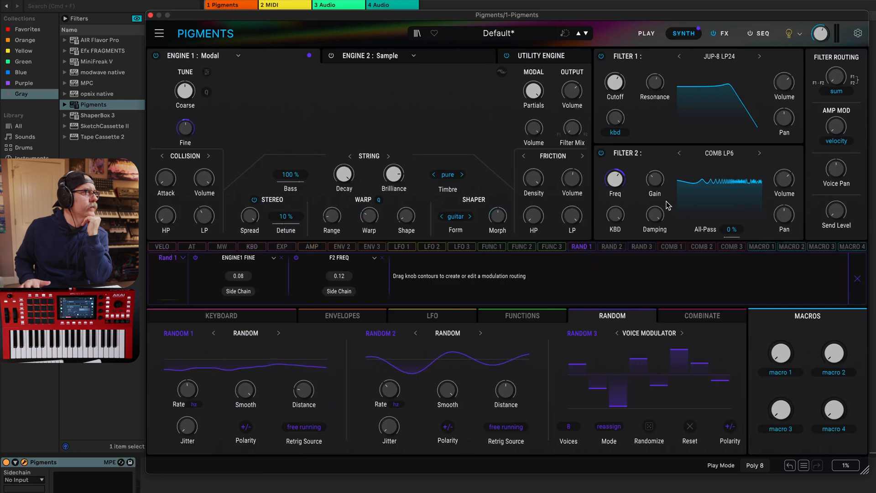
pyautogui.moveTo(663, 171); pyautogui.dragTo(662, 178)
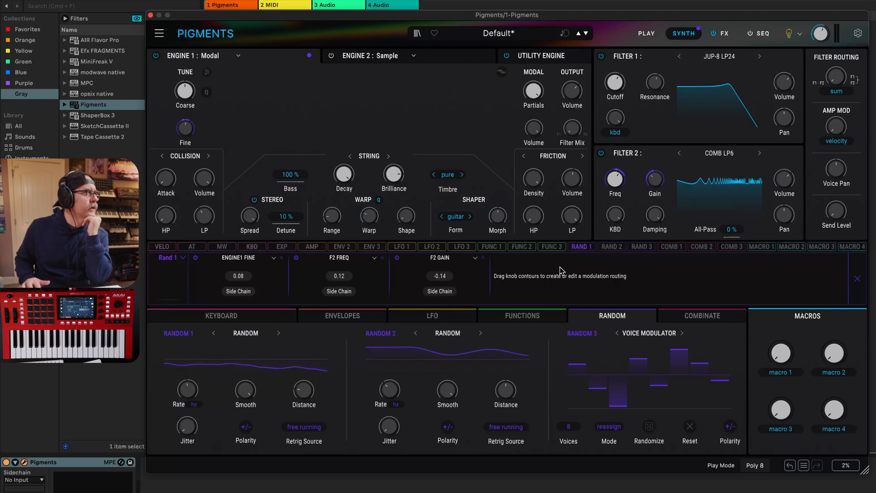
pyautogui.click(432, 247)
pyautogui.click(431, 317)
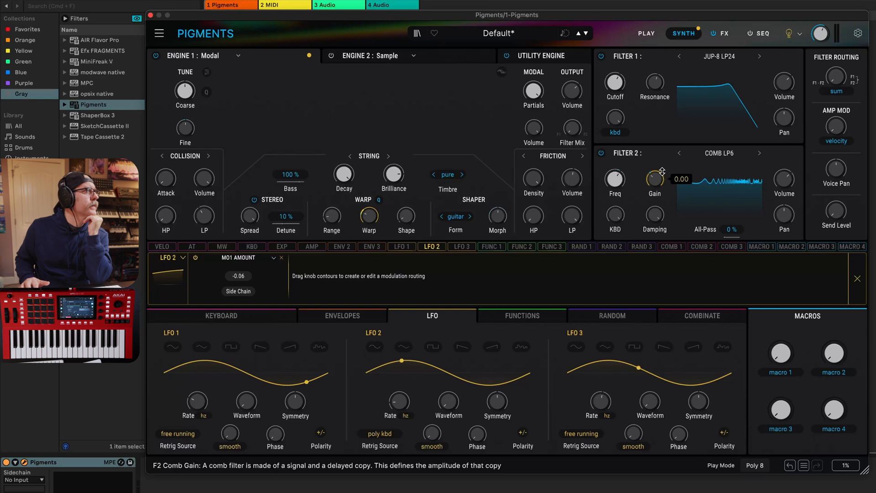
pyautogui.moveTo(660, 172); pyautogui.dragTo(660, 169)
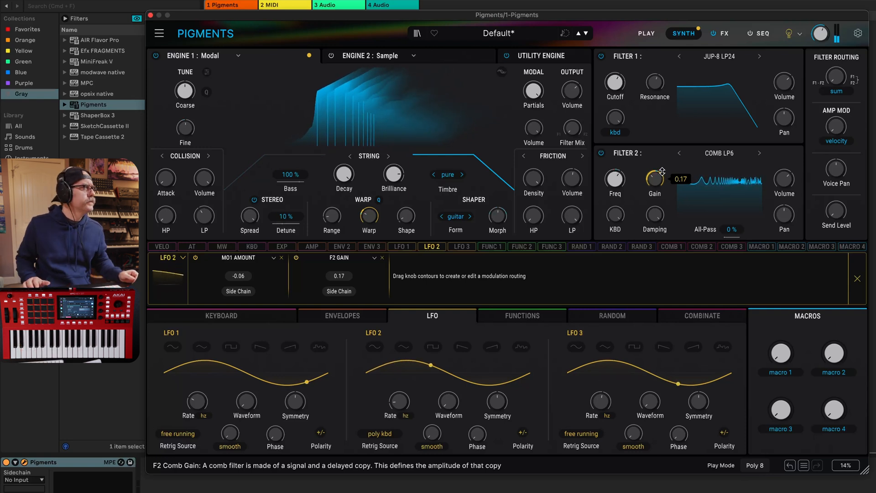
# - Assign the mod wheel to Filter 2's gain at 0.44, its comb damping at -0.53 and the friction density at -0.30
pyautogui.click(222, 247)
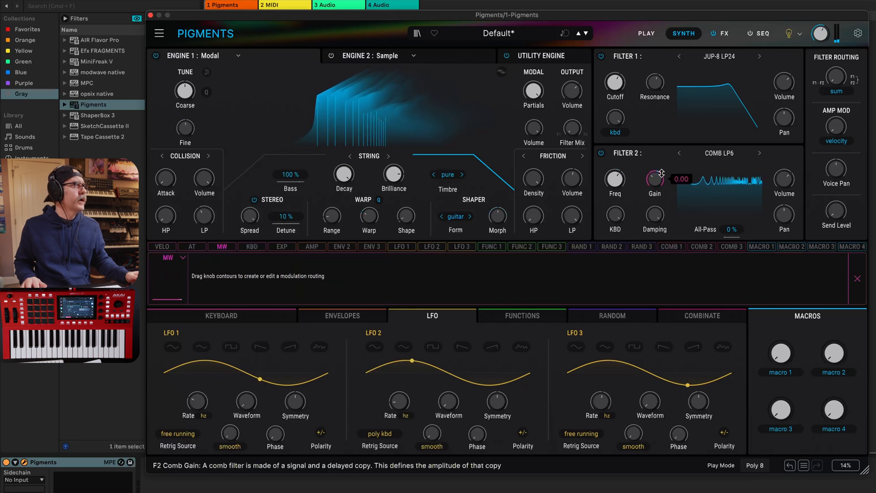
pyautogui.moveTo(656, 173); pyautogui.dragTo(655, 171)
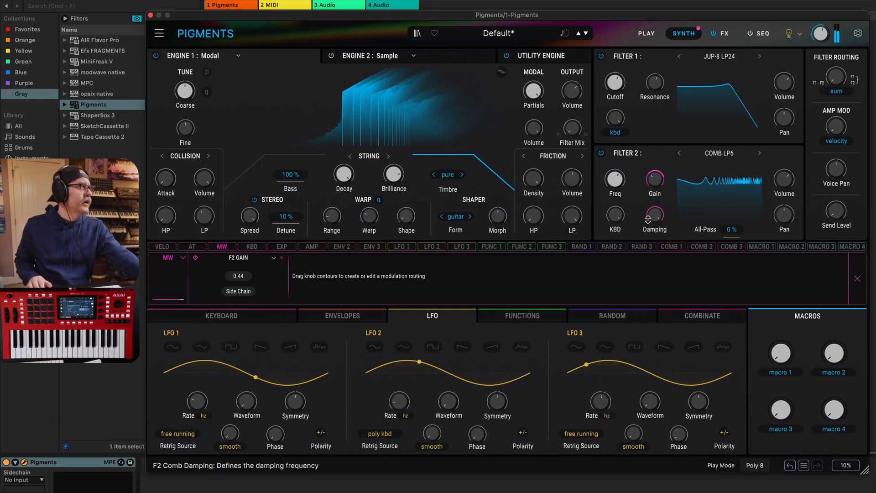
pyautogui.moveTo(656, 220); pyautogui.dragTo(658, 208)
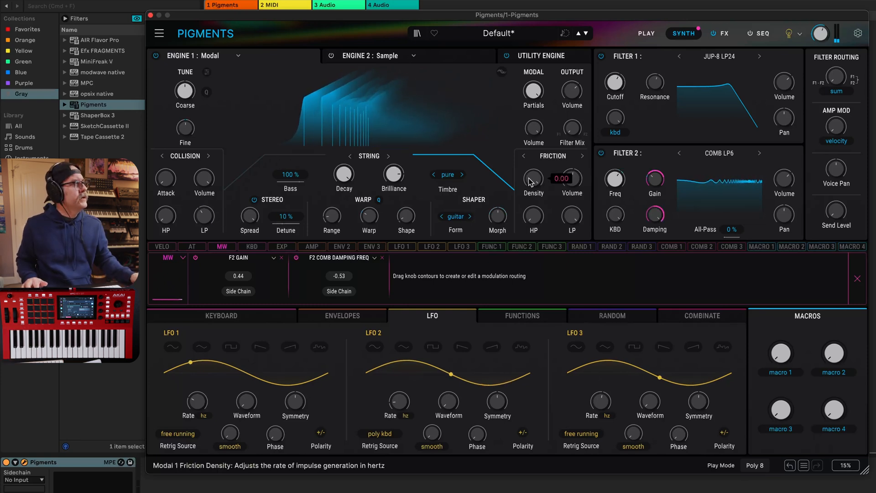
pyautogui.moveTo(533, 178); pyautogui.dragTo(533, 187)
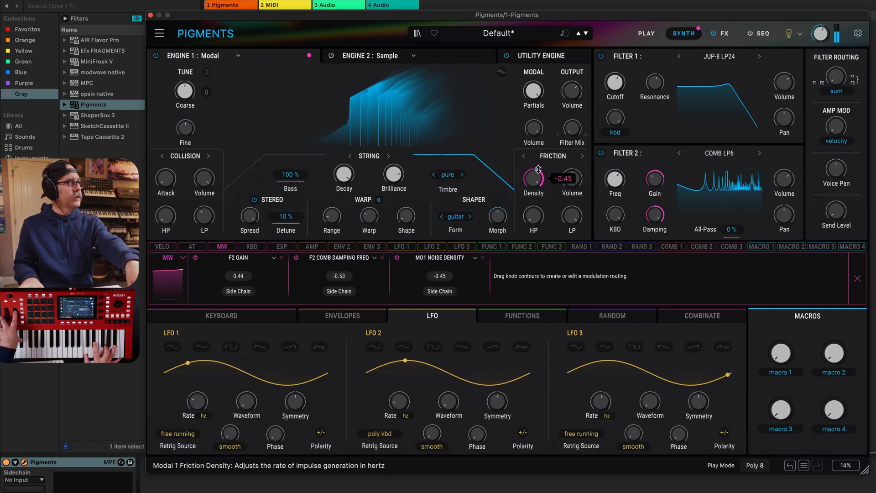
pyautogui.moveTo(548, 176); pyautogui.dragTo(542, 169)
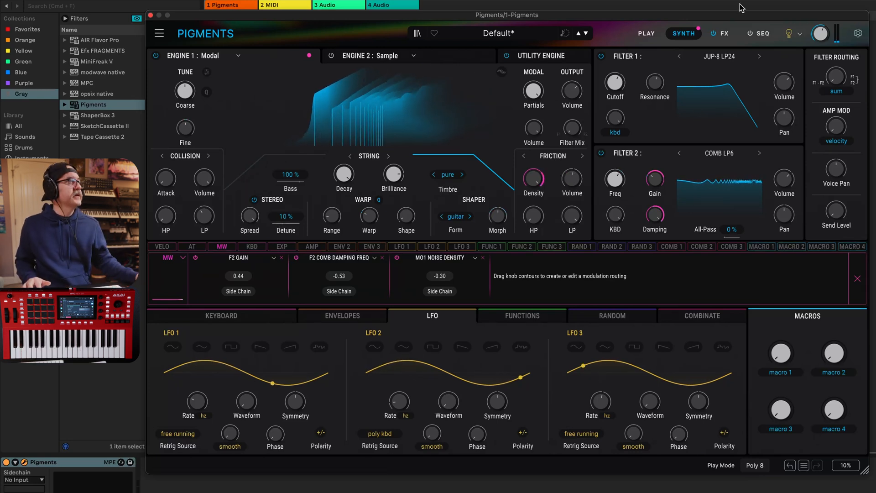
# - Replace the aux delay with a ping-pong Tape Echo, and raise its intensity and the aux send level
pyautogui.click(725, 34)
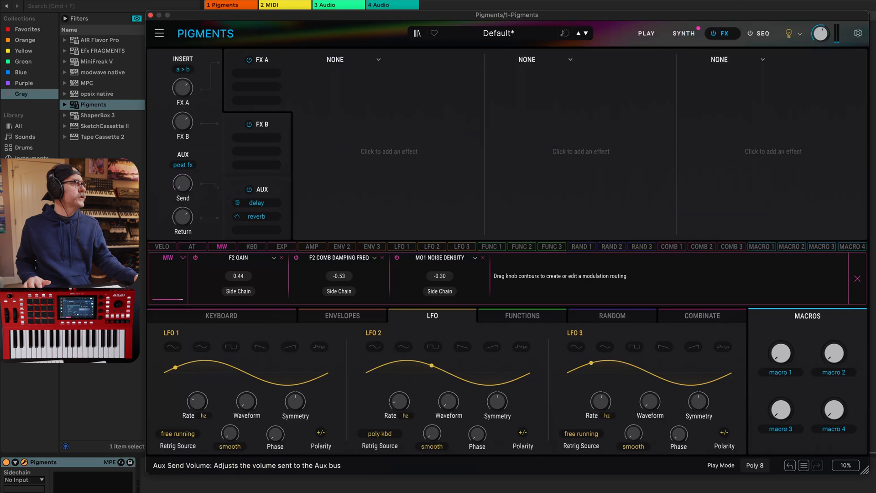
pyautogui.click(254, 202)
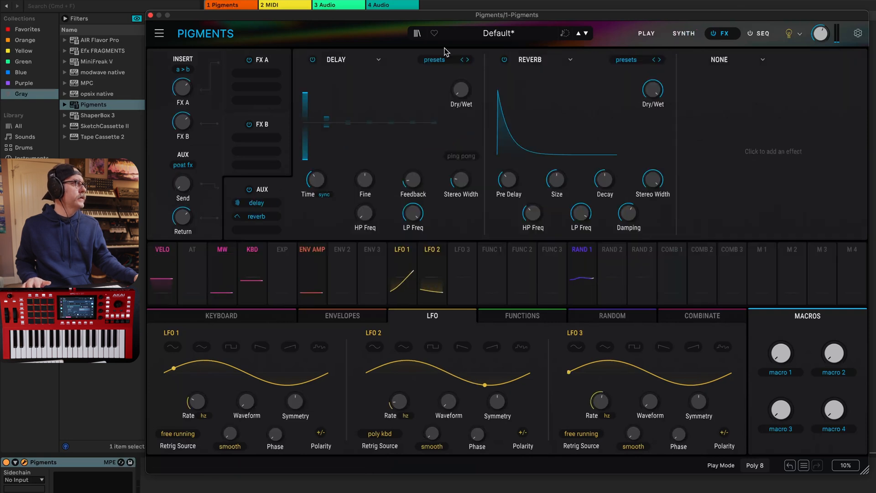
pyautogui.click(336, 60)
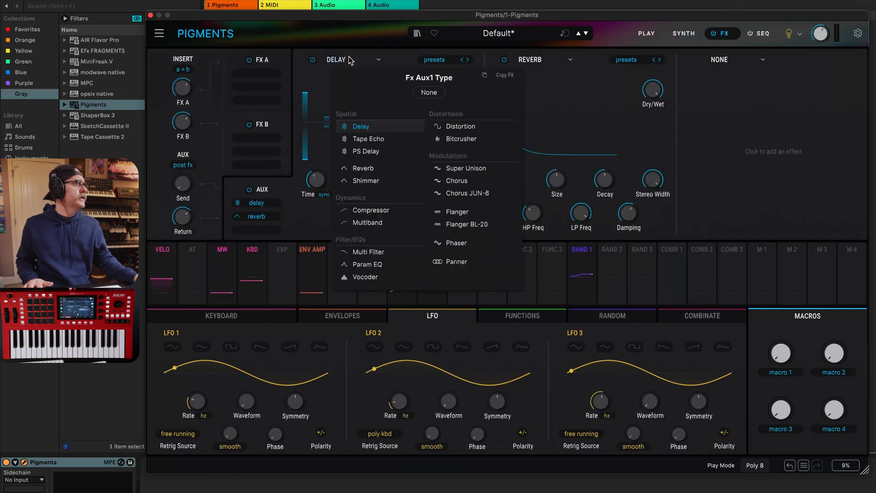
pyautogui.click(365, 139)
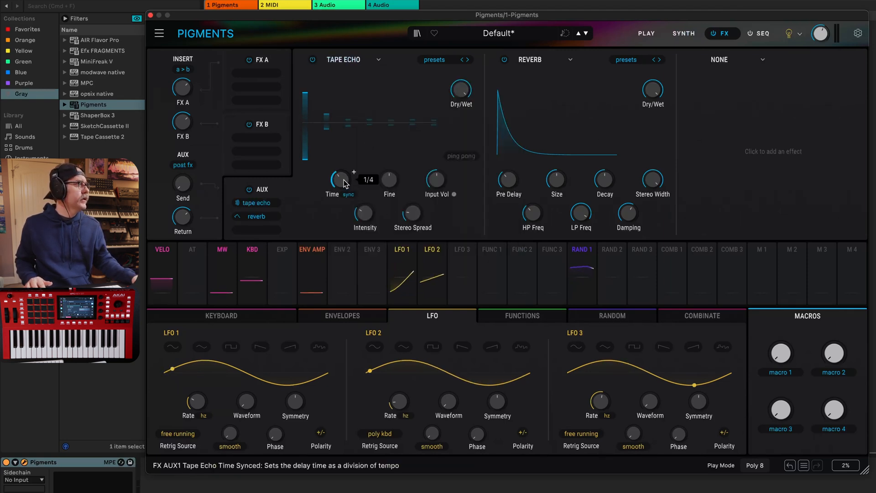
pyautogui.moveTo(365, 213); pyautogui.dragTo(365, 184)
pyautogui.click(459, 155)
pyautogui.moveTo(183, 184); pyautogui.dragTo(182, 182)
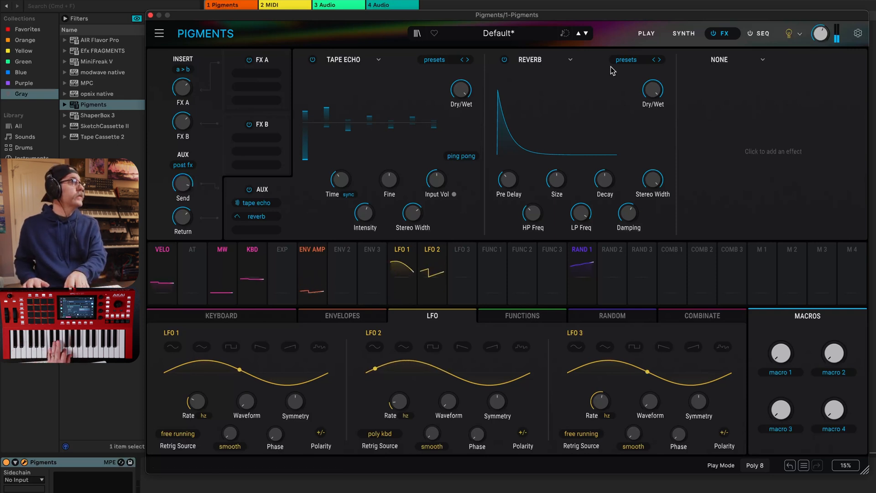
# - Increase the aux reverb's size and decay, and set its dry/wet mix to 27 %
pyautogui.click(542, 59)
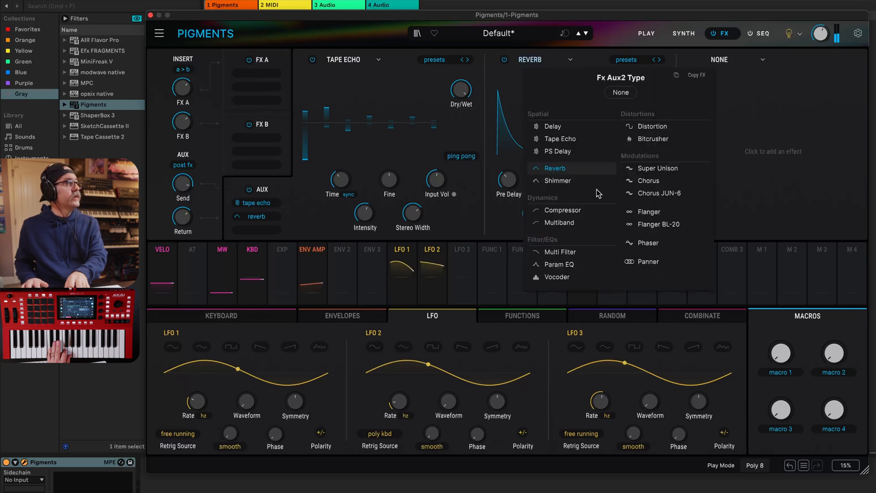
pyautogui.click(771, 192)
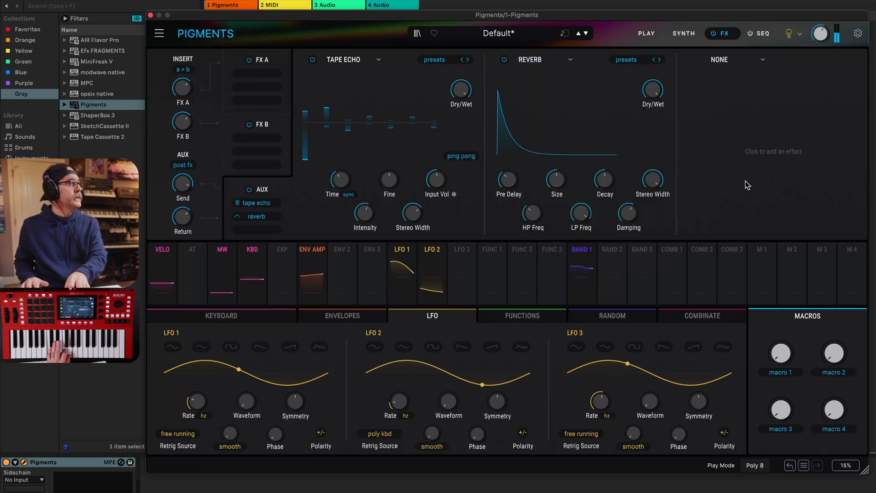
pyautogui.scroll(3, 569, 173)
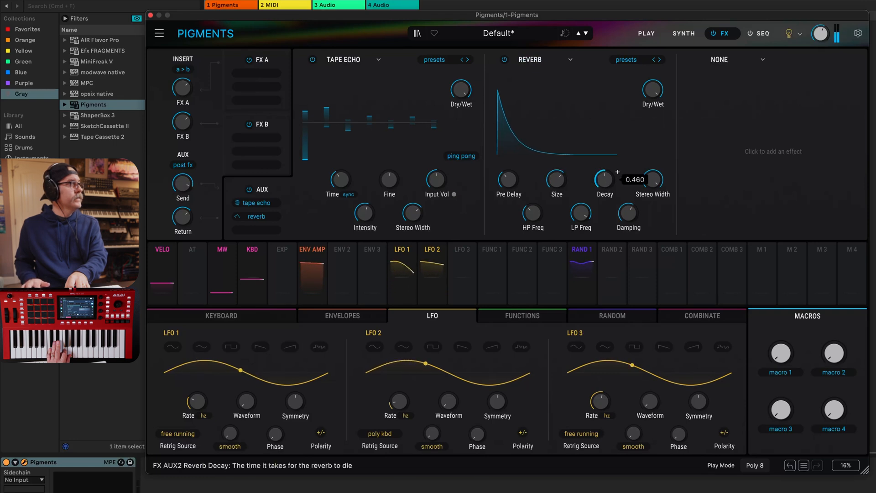
pyautogui.scroll(2, 618, 171)
pyautogui.moveTo(608, 180); pyautogui.dragTo(608, 182)
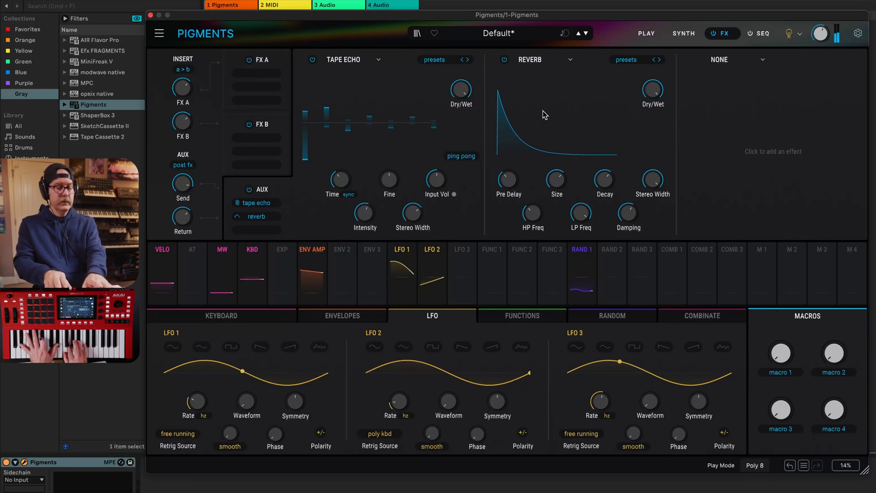
pyautogui.moveTo(653, 90)
pyautogui.moveTo(653, 90); pyautogui.dragTo(654, 110)
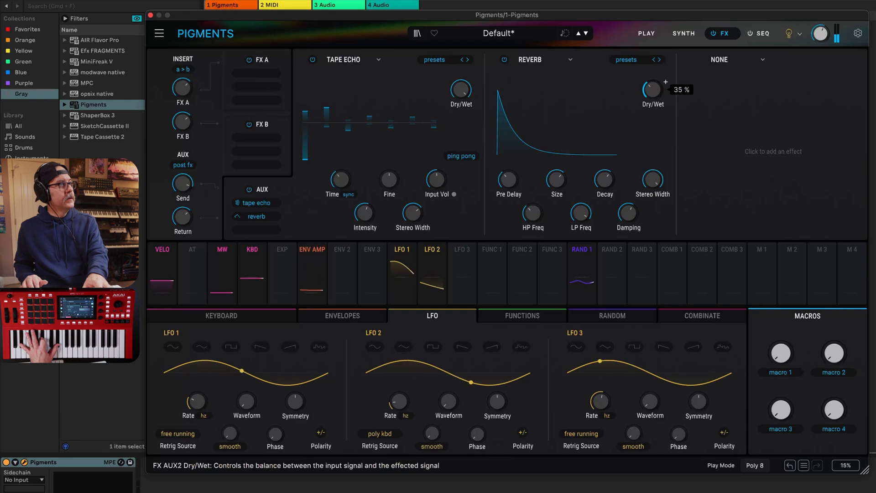
pyautogui.moveTo(652, 91); pyautogui.dragTo(653, 95)
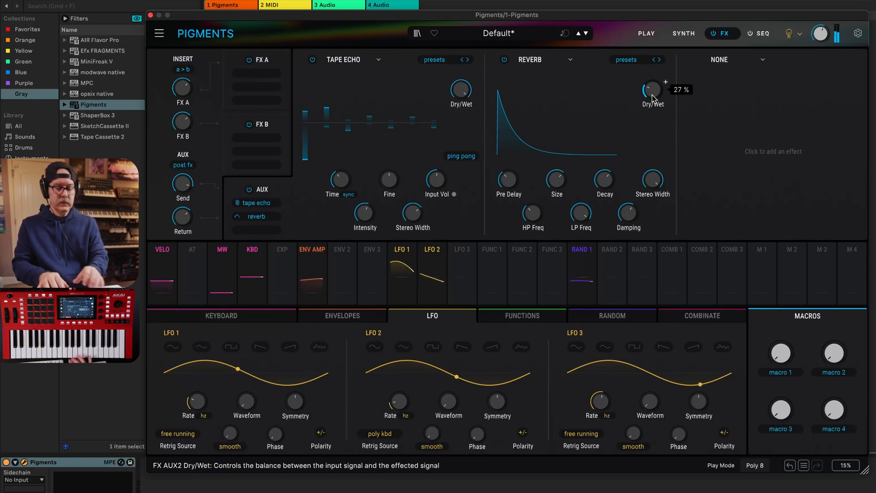
# - Modulate the Modal engine's partials from Function 1 by -1.00, with Macro 1 as the side chain at 1.00
pyautogui.click(684, 33)
pyautogui.moveTo(536, 95)
pyautogui.mouseDown()
pyautogui.moveTo(536, 129)
pyautogui.moveTo(536, 96)
pyautogui.mouseUp()
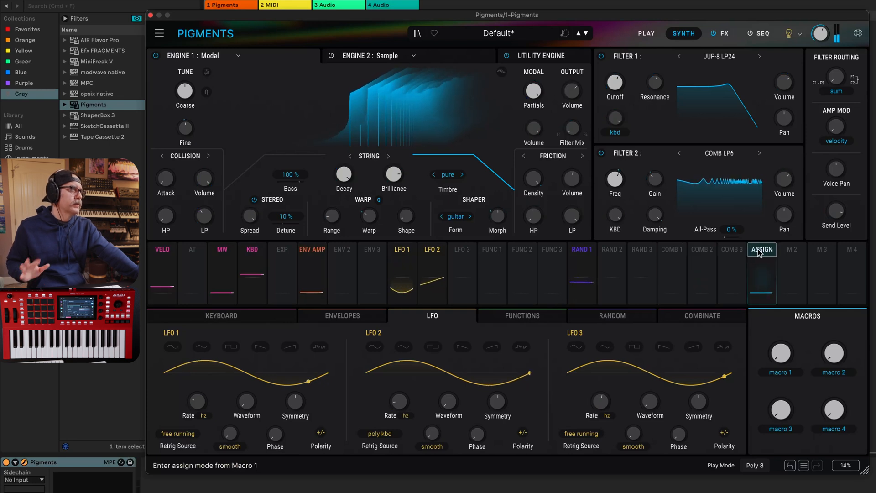
pyautogui.click(492, 250)
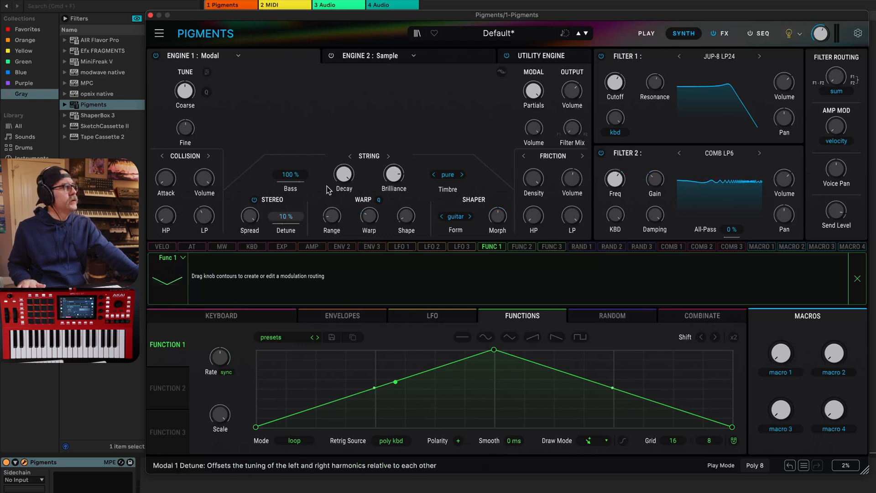
pyautogui.moveTo(543, 81); pyautogui.dragTo(545, 92)
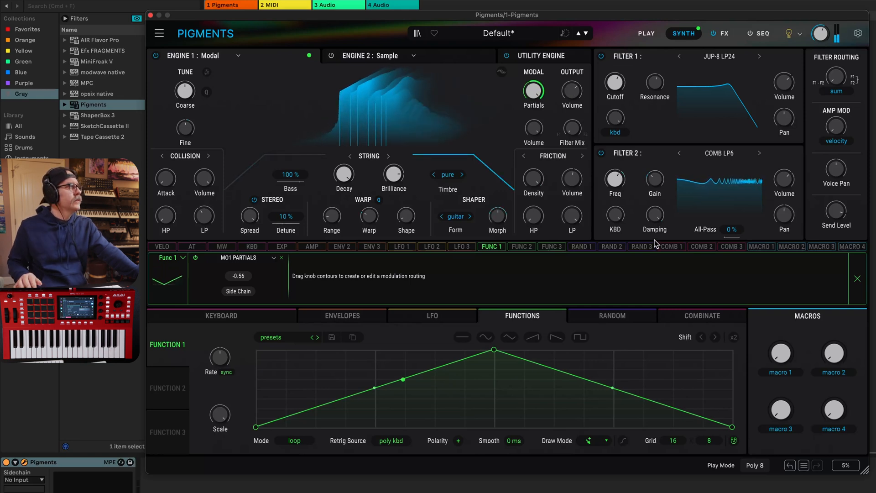
pyautogui.moveTo(543, 87); pyautogui.dragTo(543, 88)
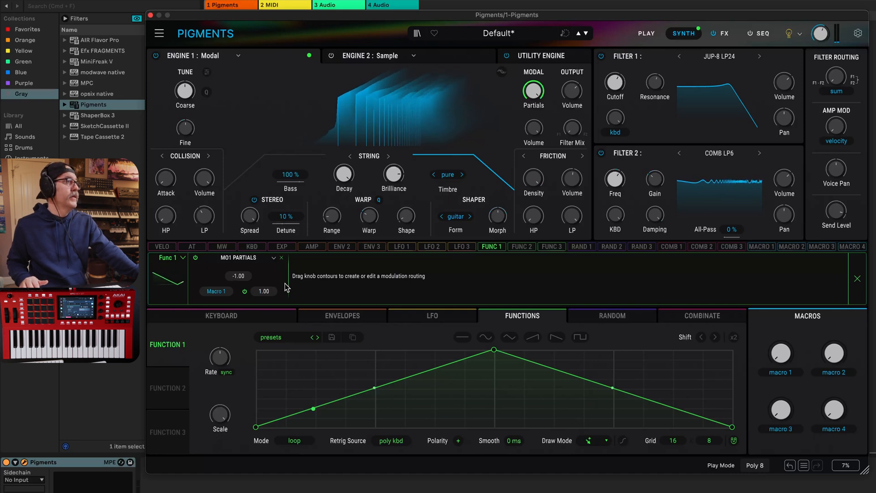
# - Rename Macro 1 as animation and Macro 2 as brightness
pyautogui.moveTo(778, 359)
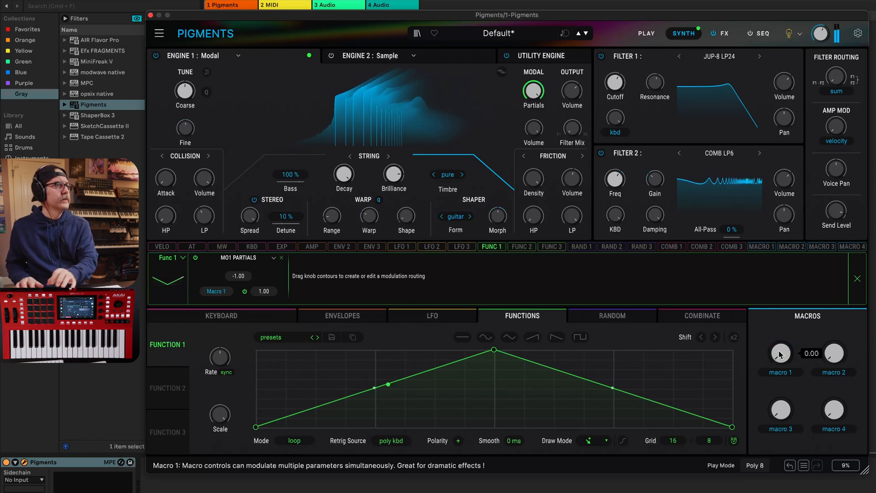
pyautogui.doubleClick(786, 373)
pyautogui.write('Animation')
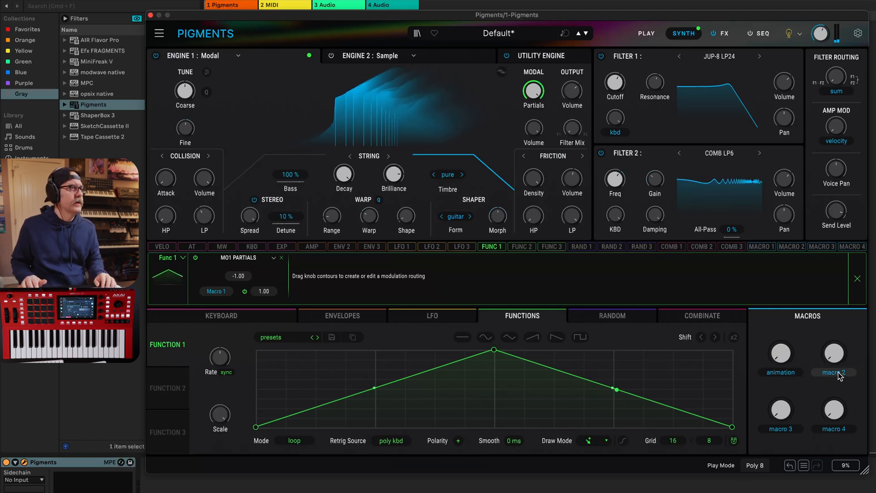
pyautogui.doubleClick(835, 372)
pyautogui.write('brightness')
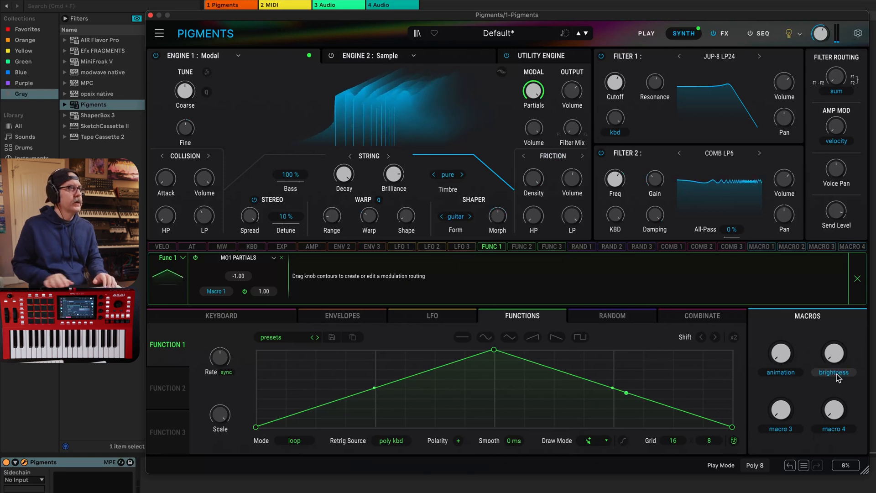
pyautogui.press('Return')
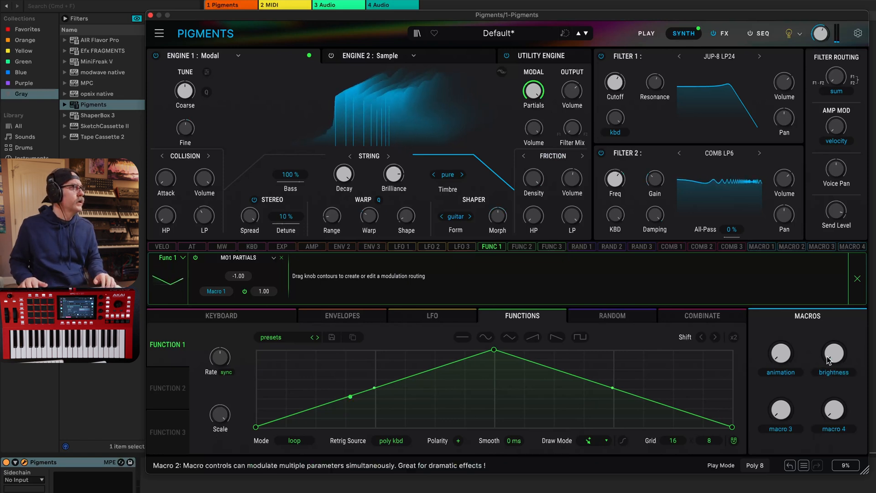
# - Modulate Engine 1's filter mix from Macro 2 by 1.00, sweeping the brightness macro to audition the routing
pyautogui.click(792, 247)
pyautogui.moveTo(579, 129)
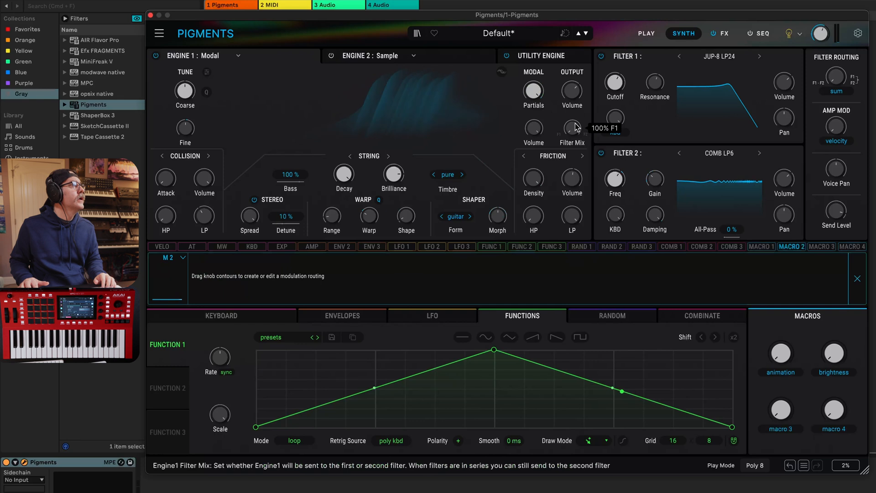
pyautogui.moveTo(577, 127); pyautogui.dragTo(575, 120)
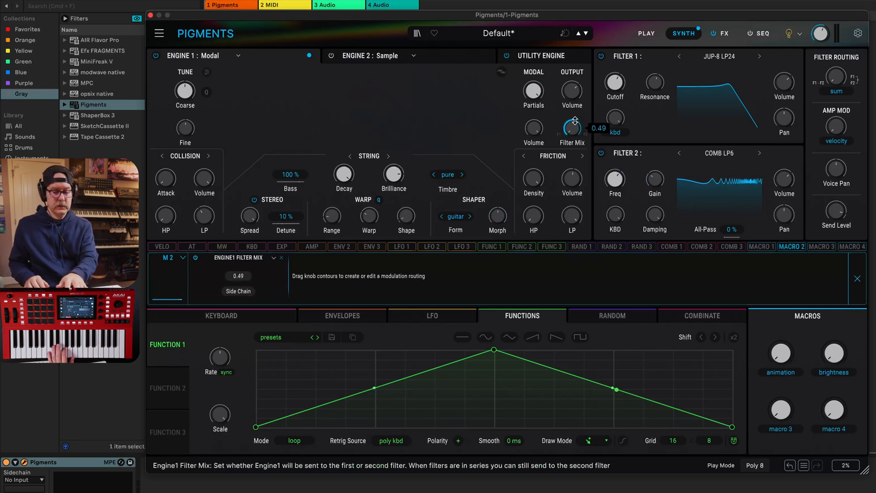
pyautogui.moveTo(834, 353); pyautogui.dragTo(834, 343)
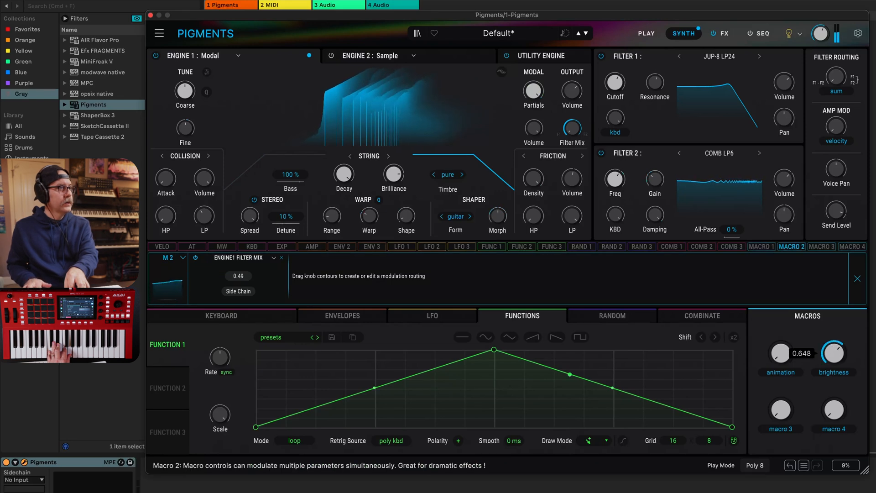
pyautogui.moveTo(834, 353); pyautogui.dragTo(834, 338)
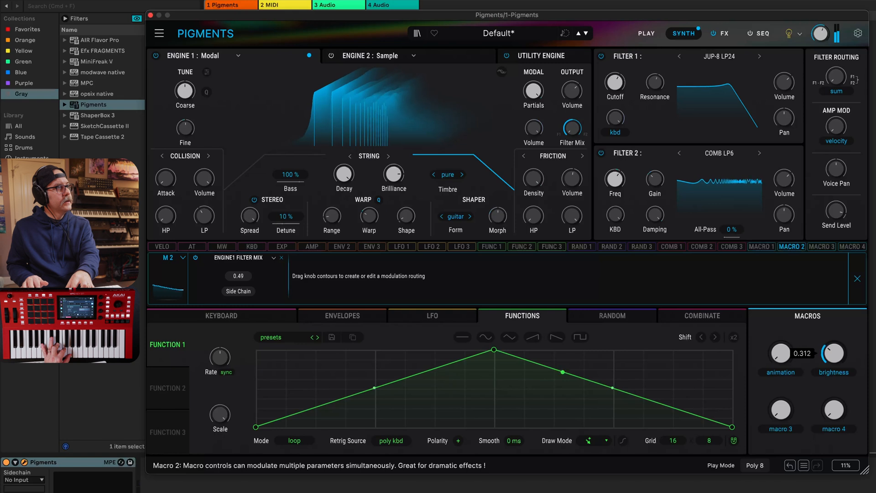
pyautogui.moveTo(834, 356); pyautogui.dragTo(834, 340)
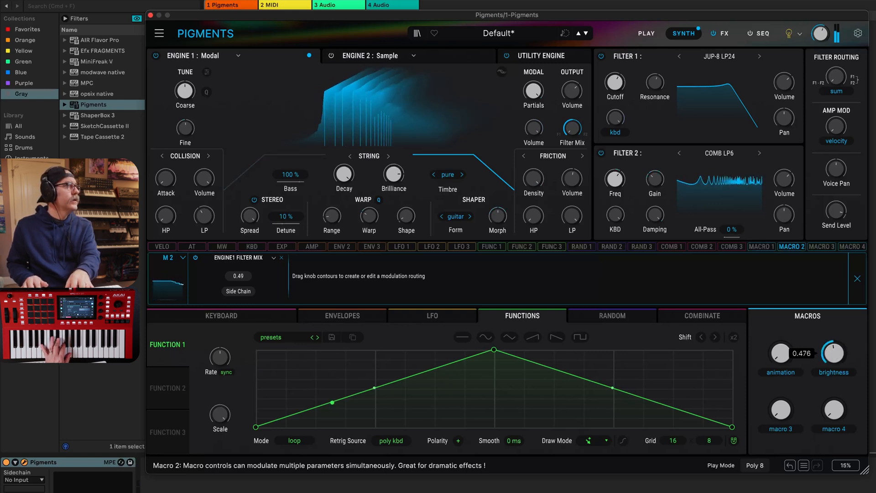
pyautogui.moveTo(834, 354); pyautogui.dragTo(834, 311)
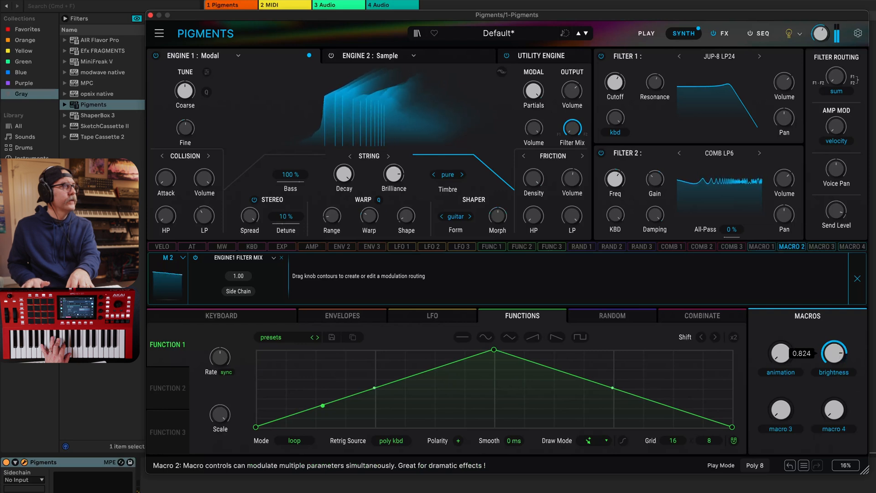
# - Set the animation macro to 0.352, and vary the brightness macro before leaving it at a low setting
pyautogui.moveTo(834, 353); pyautogui.dragTo(834, 388)
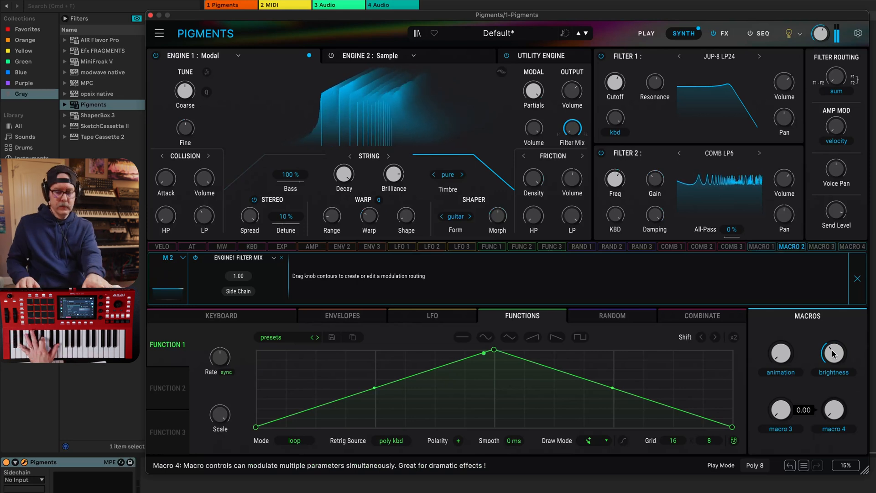
pyautogui.moveTo(833, 354); pyautogui.dragTo(833, 341)
pyautogui.moveTo(782, 354); pyautogui.dragTo(782, 353)
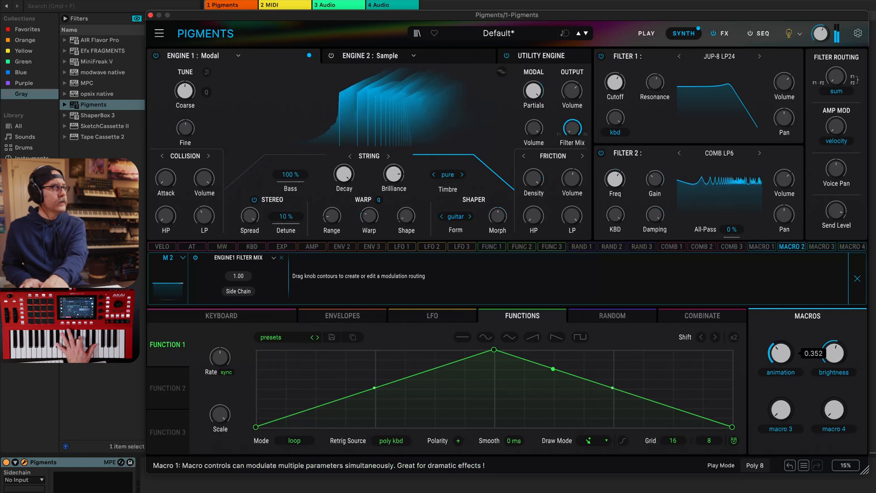
pyautogui.moveTo(825, 358); pyautogui.dragTo(826, 370)
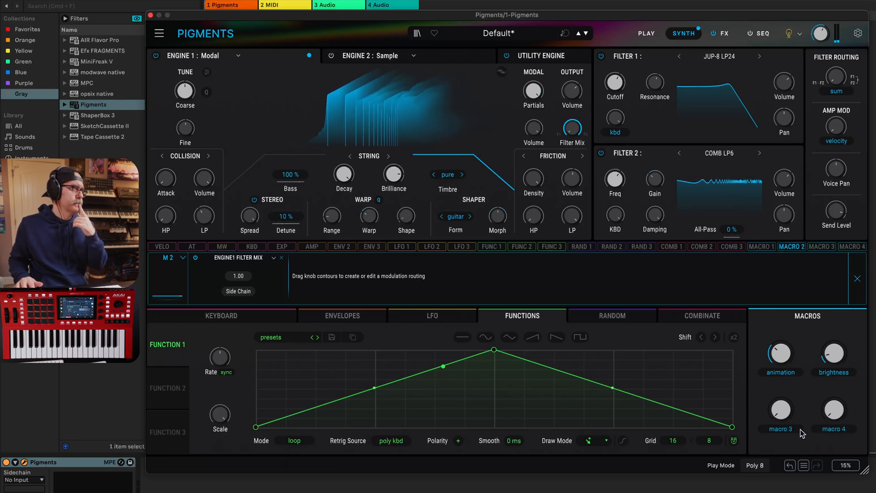
# - Rename Macro 3 as warp and modulate the Modal engine's warp amount from it by 0.39
pyautogui.doubleClick(782, 430)
pyautogui.write('warp')
pyautogui.press('Return')
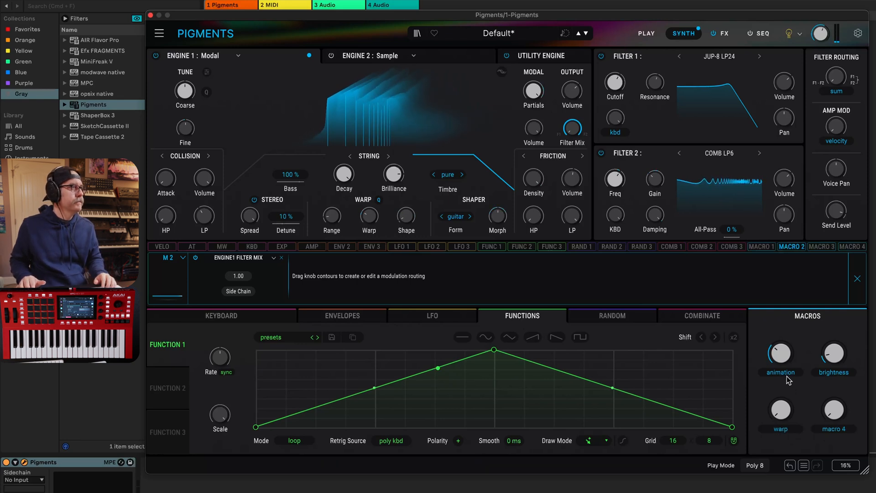
pyautogui.click(815, 247)
pyautogui.moveTo(369, 213); pyautogui.dragTo(370, 204)
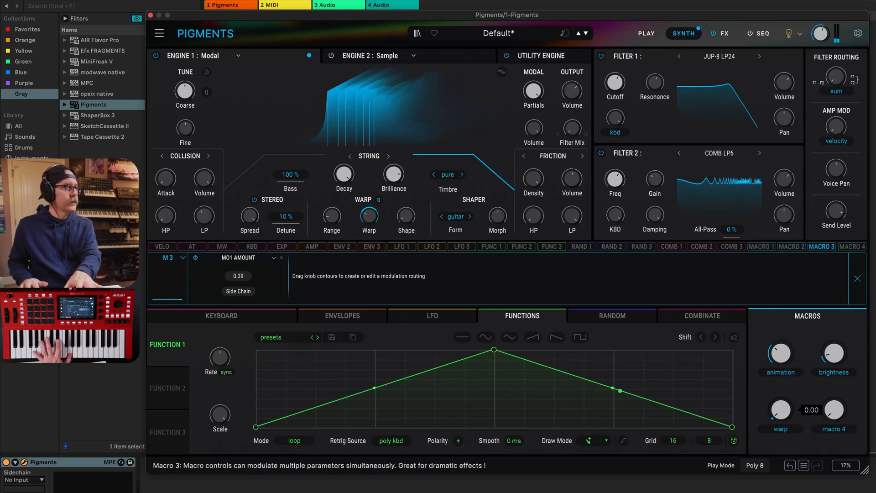
# - Audition the warp macro at its maximum, increase the animation macro, and reduce warp to a low setting
pyautogui.moveTo(781, 410); pyautogui.dragTo(782, 356)
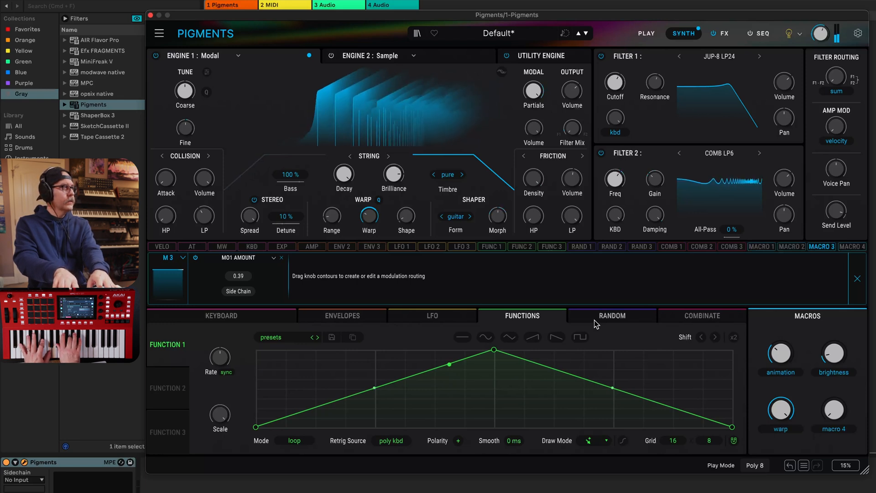
pyautogui.moveTo(777, 360); pyautogui.dragTo(776, 343)
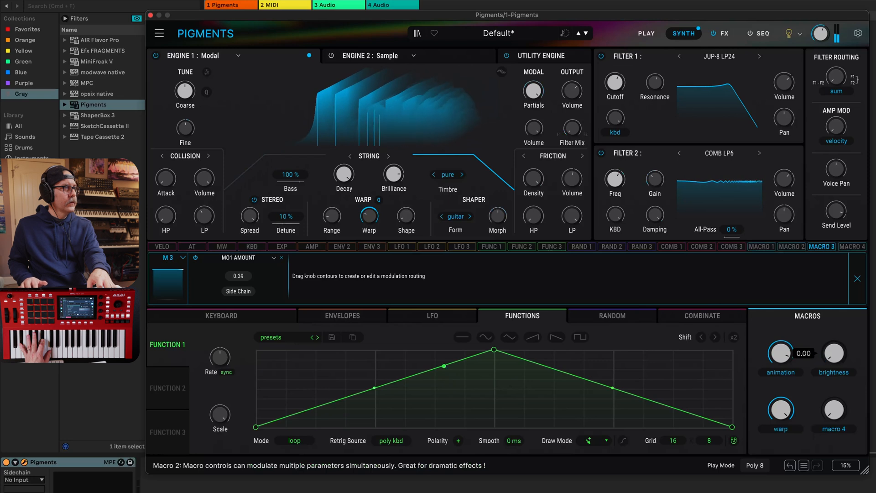
pyautogui.moveTo(779, 411)
pyautogui.mouseDown()
pyautogui.moveTo(780, 402)
pyautogui.moveTo(779, 432)
pyautogui.moveTo(779, 413)
pyautogui.mouseUp()
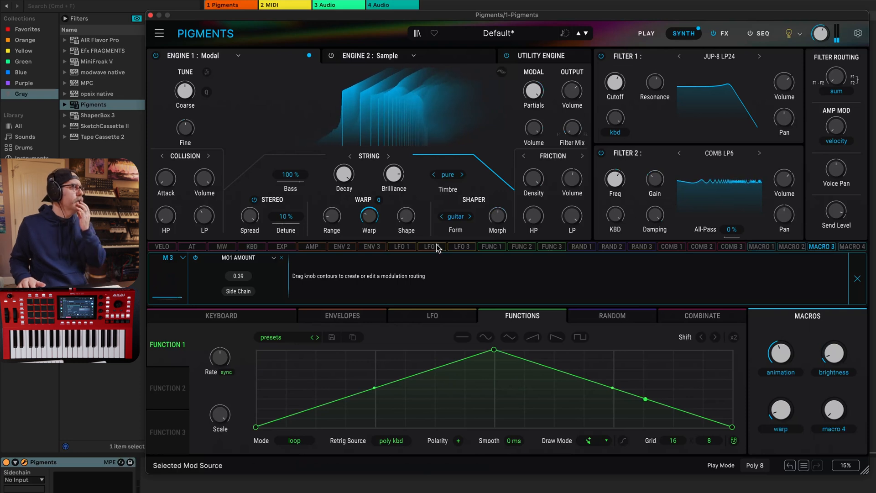
# - Rename Macro 4 as attack and modulate the amp envelope's attack from it by -0.92
pyautogui.click(312, 247)
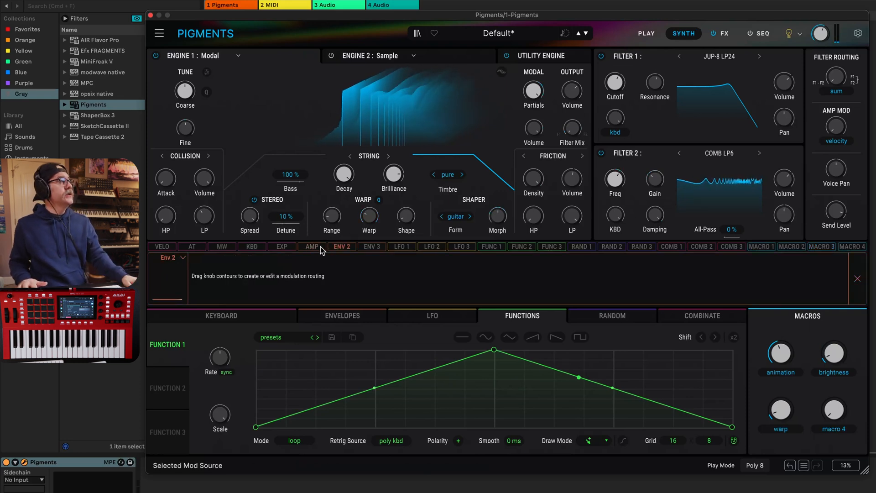
pyautogui.click(346, 316)
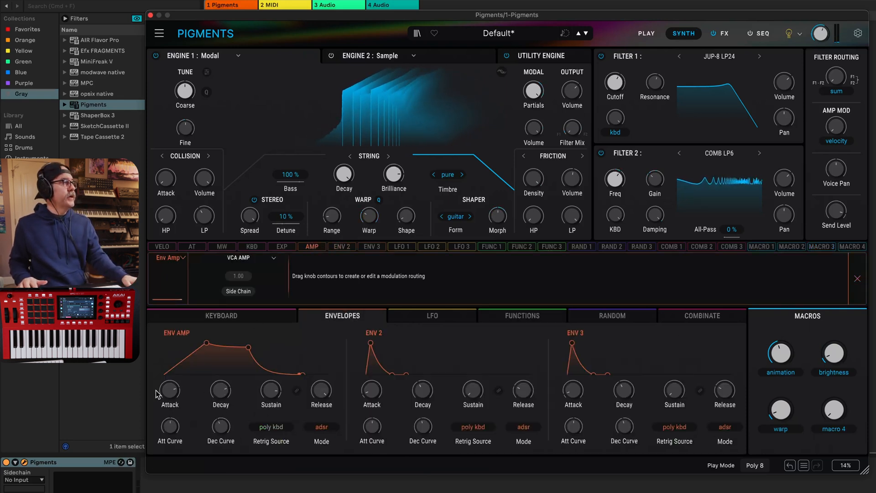
pyautogui.click(834, 431)
pyautogui.moveTo(175, 388)
pyautogui.moveTo(175, 383); pyautogui.dragTo(174, 398)
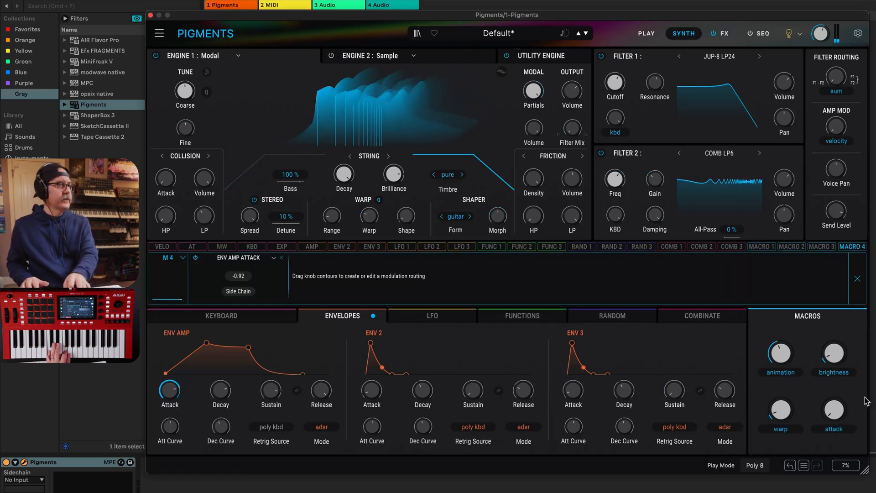
# - Audition the attack macro at high settings and add the amp envelope's release to Macro 4 by -0.57
pyautogui.moveTo(849, 411)
pyautogui.mouseDown()
pyautogui.moveTo(845, 404)
pyautogui.moveTo(845, 412)
pyautogui.mouseUp()
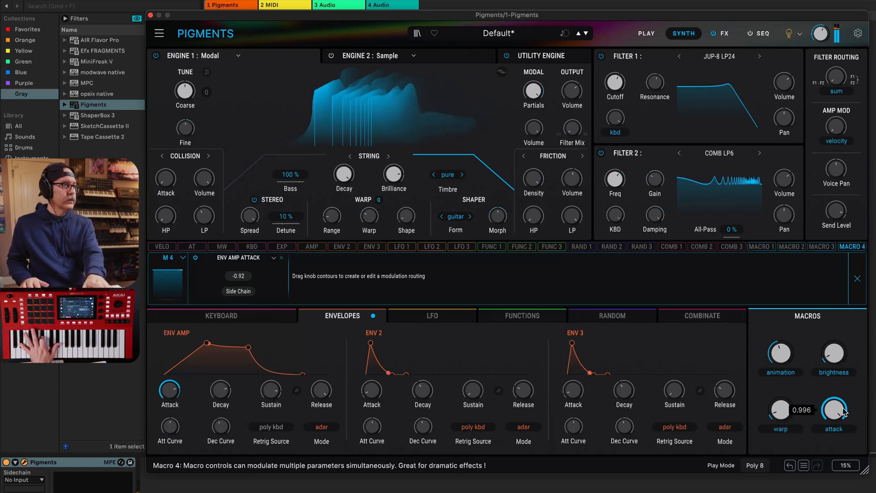
pyautogui.moveTo(834, 409)
pyautogui.mouseDown()
pyautogui.moveTo(834, 443)
pyautogui.moveTo(838, 412)
pyautogui.mouseUp()
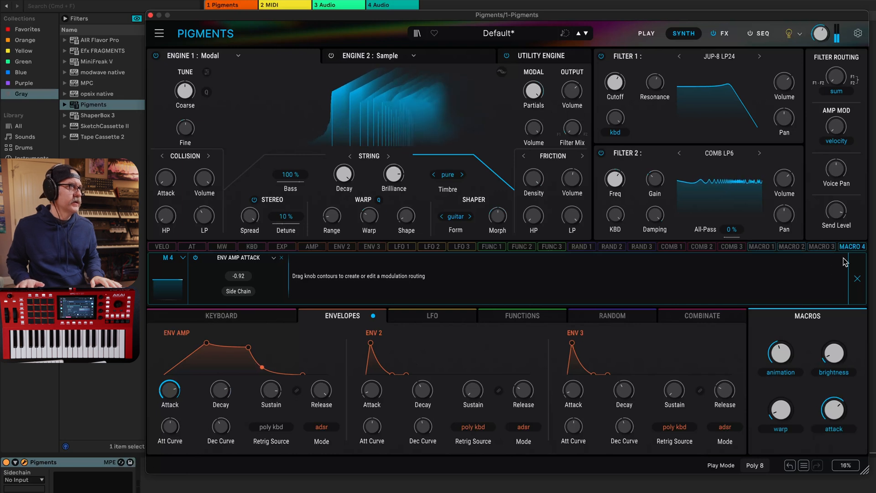
pyautogui.moveTo(328, 386); pyautogui.dragTo(328, 391)
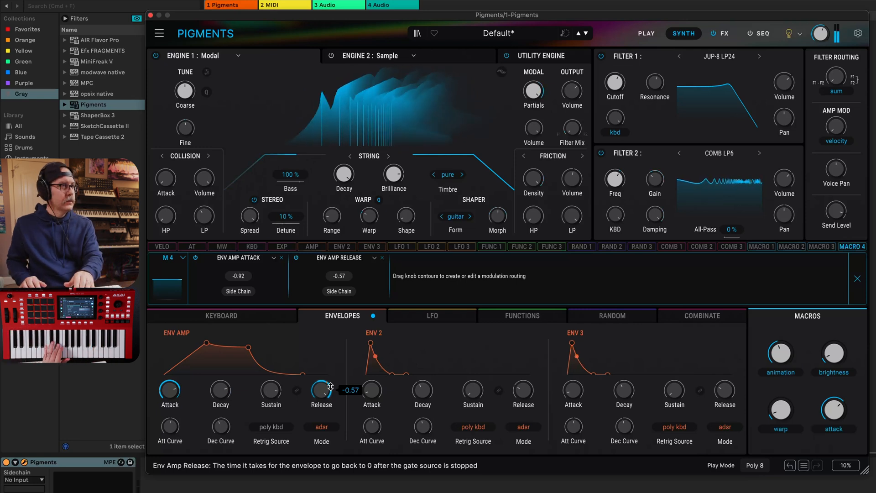
# - Rebalance the warp, attack and animation macros, trying attack at 0.00, 0.216, 0.276 and 0.264 before raising it high
pyautogui.moveTo(792, 406); pyautogui.dragTo(829, 415)
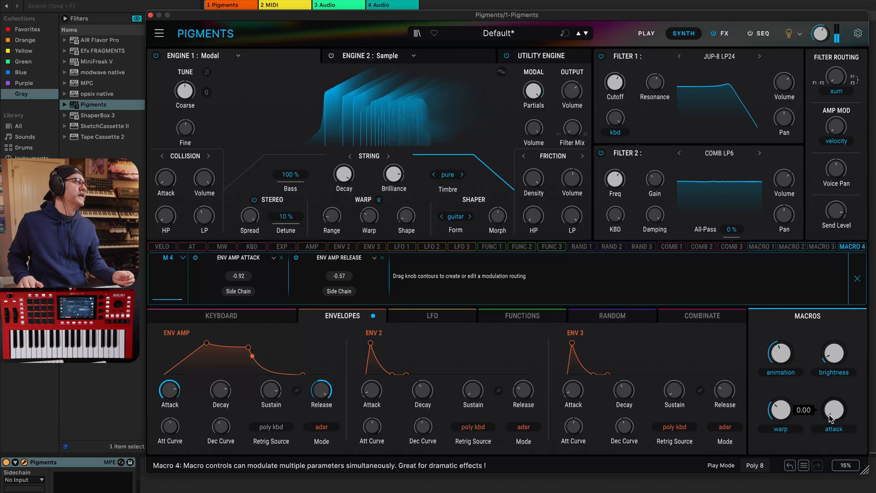
pyautogui.moveTo(834, 410)
pyautogui.mouseDown()
pyautogui.moveTo(835, 395)
pyautogui.moveTo(841, 413)
pyautogui.mouseUp()
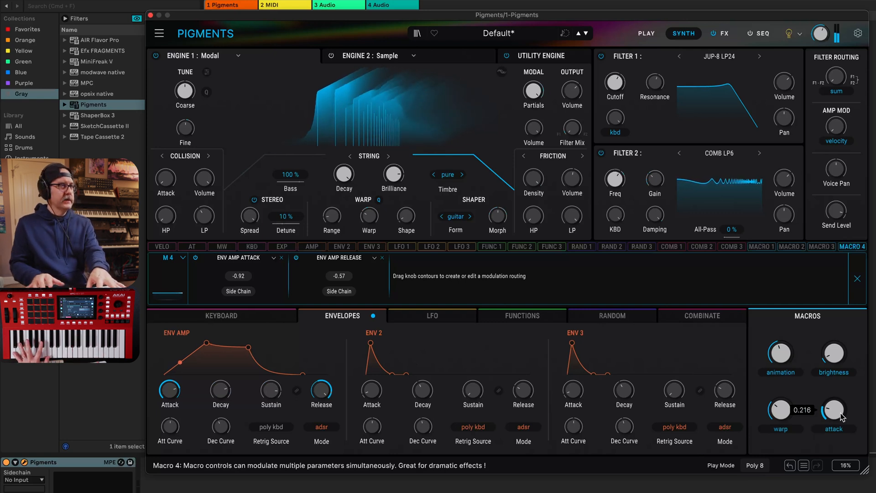
pyautogui.moveTo(834, 410); pyautogui.dragTo(831, 410)
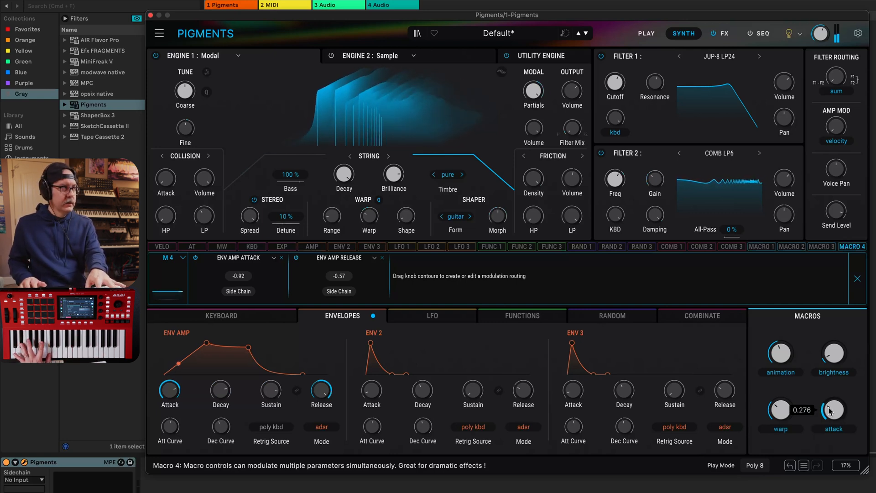
pyautogui.moveTo(831, 411); pyautogui.dragTo(833, 412)
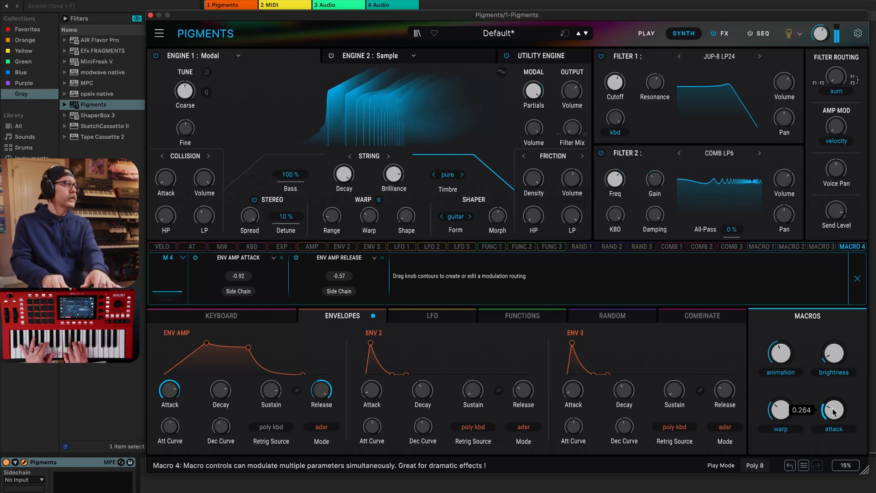
pyautogui.moveTo(771, 345); pyautogui.dragTo(771, 329)
pyautogui.moveTo(834, 429); pyautogui.dragTo(832, 411)
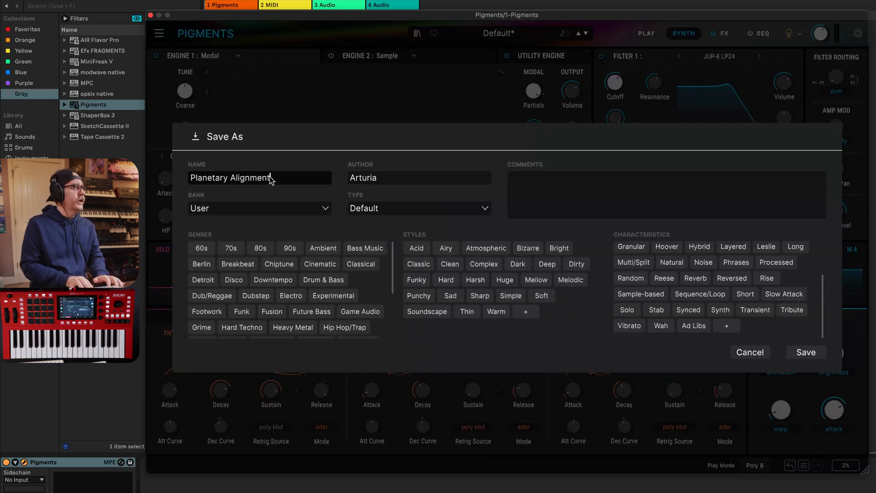
# - Enter the author's name for the Planetary Alignment preset and tag its genres Ambient, Lofi, Minimal, Modern and Soundtrack
pyautogui.press('Tab')
pyautogui.write('Te')
pyautogui.click(323, 248)
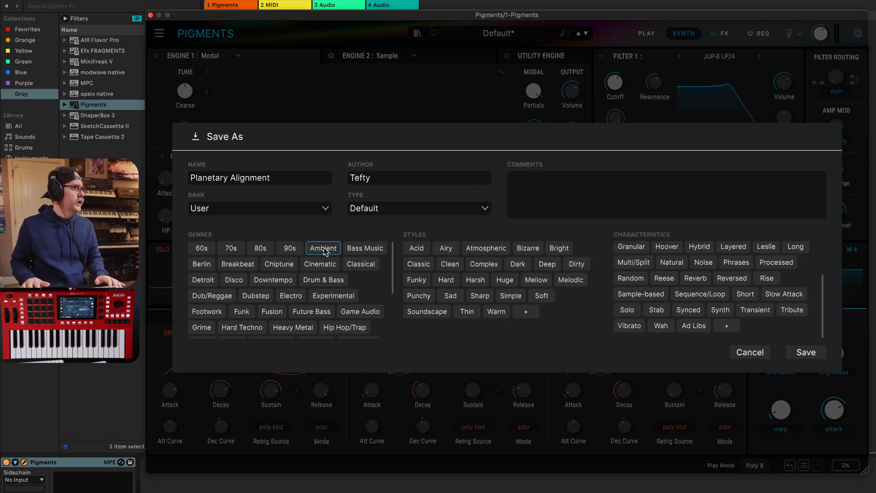
pyautogui.click(332, 283)
pyautogui.scroll(-3, 332, 285)
# - Tag the preset with the styles Airy, Atmospheric, Bright, Complex, Mellow, Soundscape, Warm and Soft
pyautogui.click(446, 248)
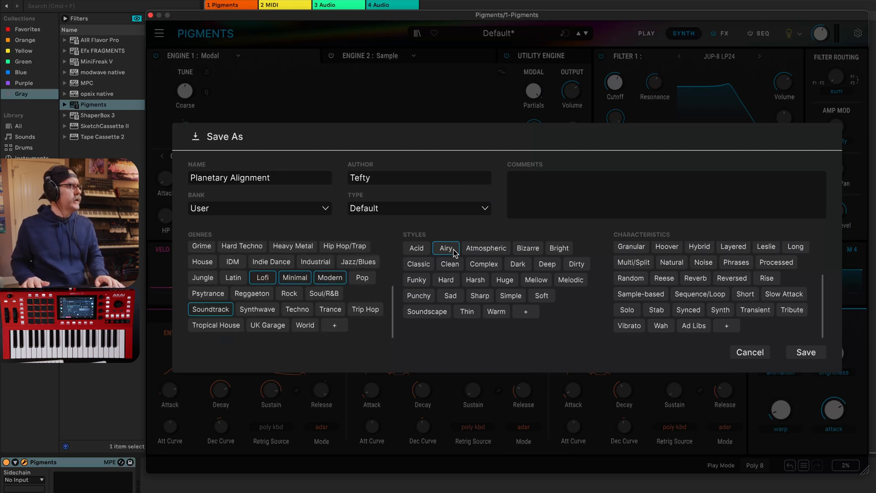
pyautogui.click(486, 249)
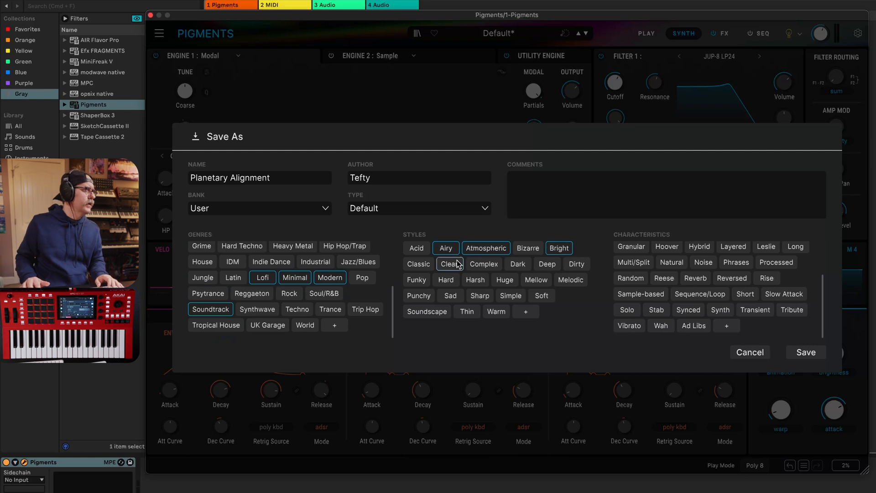
pyautogui.click(480, 270)
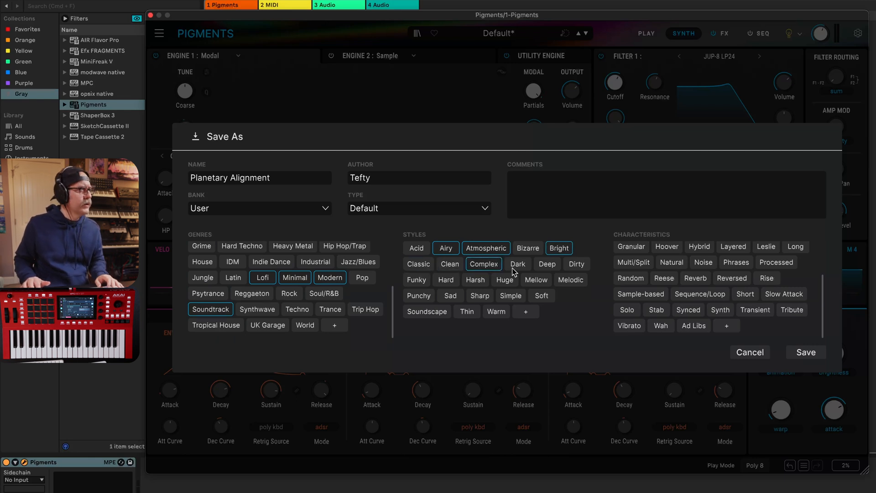
pyautogui.click(536, 280)
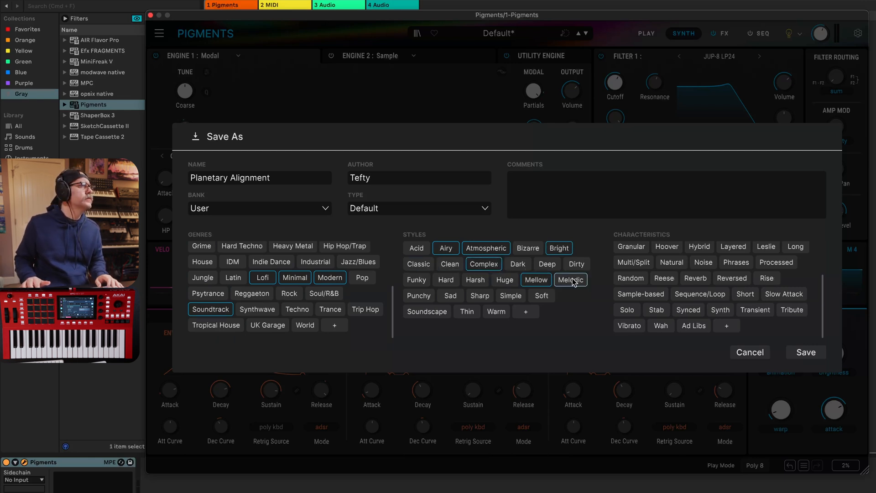
pyautogui.click(441, 315)
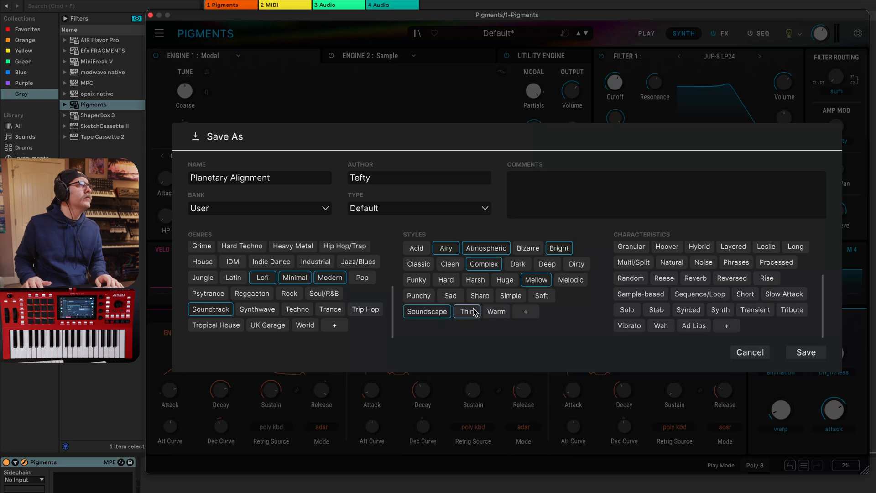
pyautogui.click(497, 312)
pyautogui.click(542, 296)
# - Add the characteristics Synth and Hybrid, and save the Planetary Alignment preset
pyautogui.click(720, 310)
pyautogui.click(698, 247)
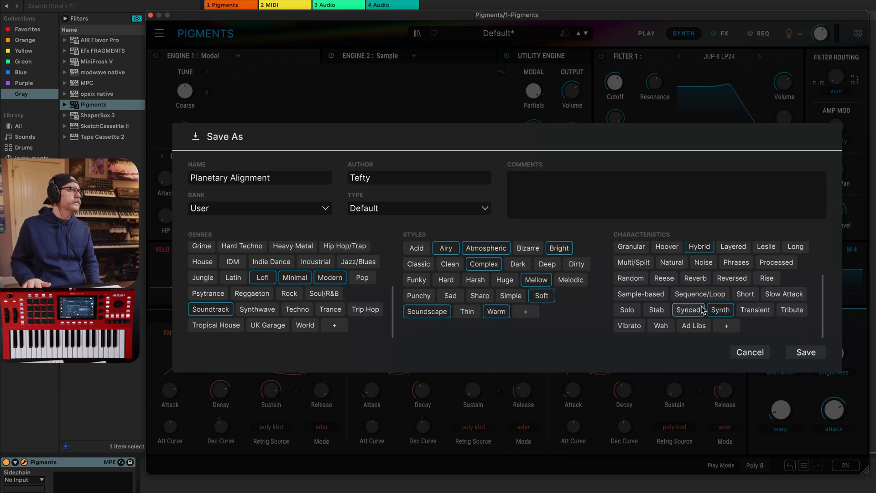
pyautogui.click(807, 353)
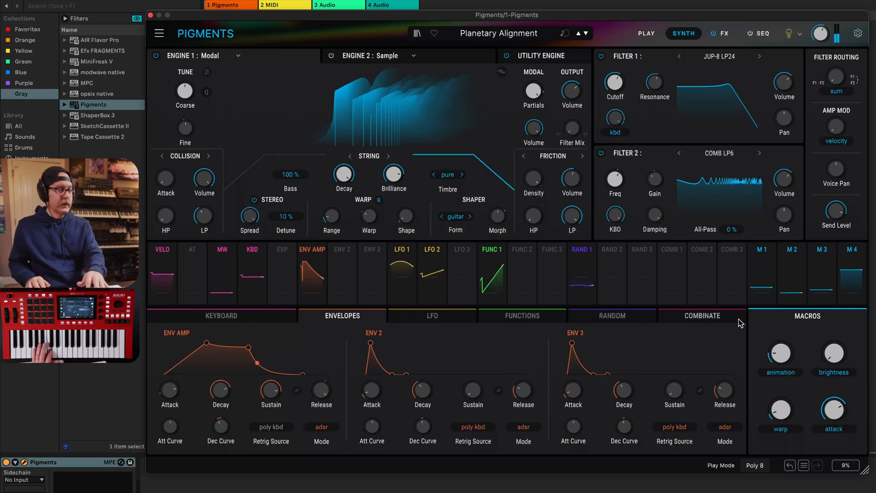
# - Set the attack macro to 0.268, tweak brightness and animation, and audition warp at 0.268 before resetting it to 0.00
pyautogui.moveTo(848, 413); pyautogui.dragTo(846, 429)
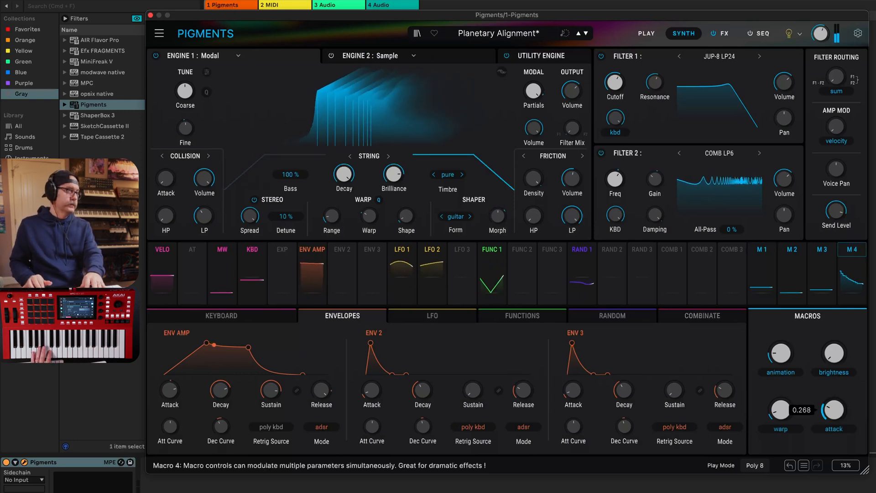
pyautogui.moveTo(833, 365); pyautogui.dragTo(833, 361)
pyautogui.moveTo(779, 355); pyautogui.dragTo(778, 358)
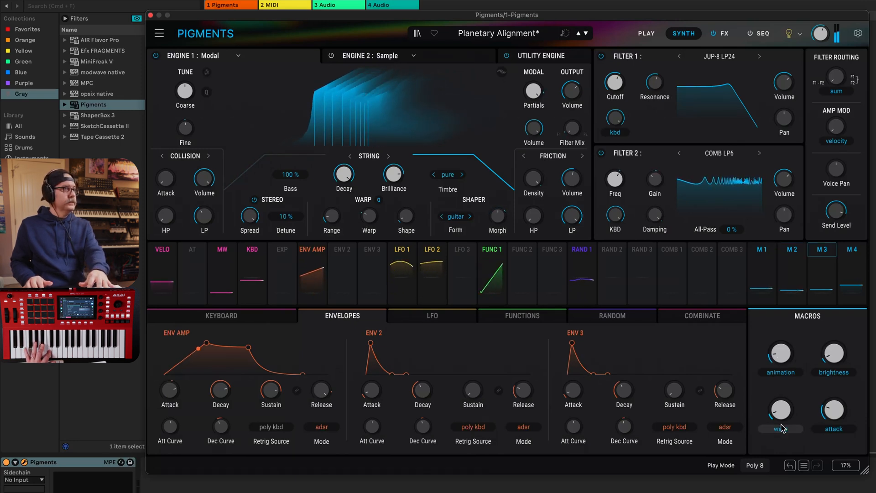
pyautogui.moveTo(781, 410)
pyautogui.mouseDown()
pyautogui.moveTo(781, 394)
pyautogui.moveTo(783, 415)
pyautogui.mouseUp()
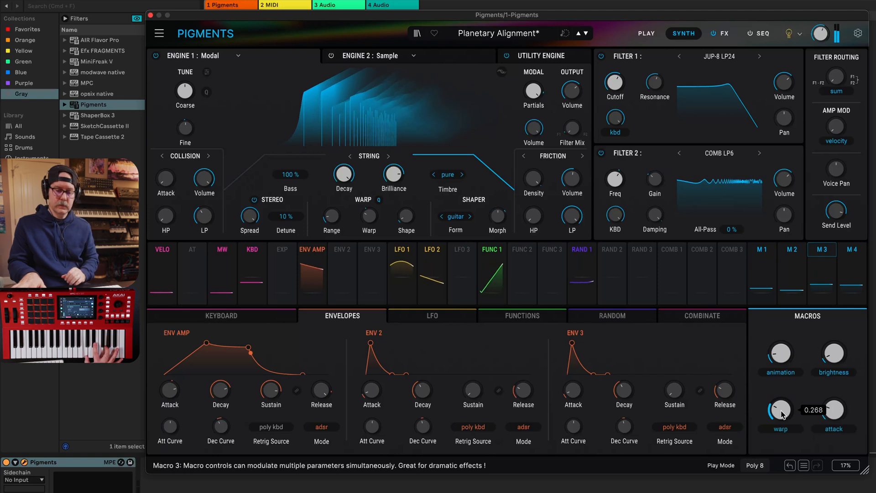
pyautogui.doubleClick(783, 415)
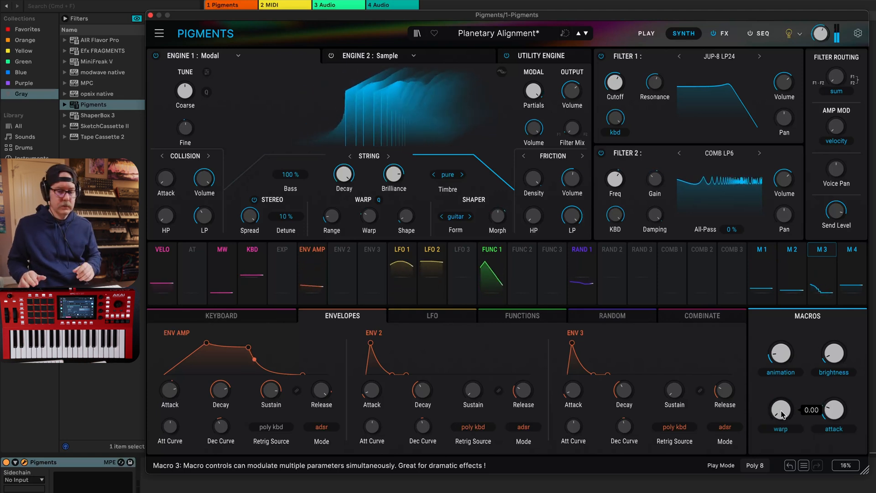